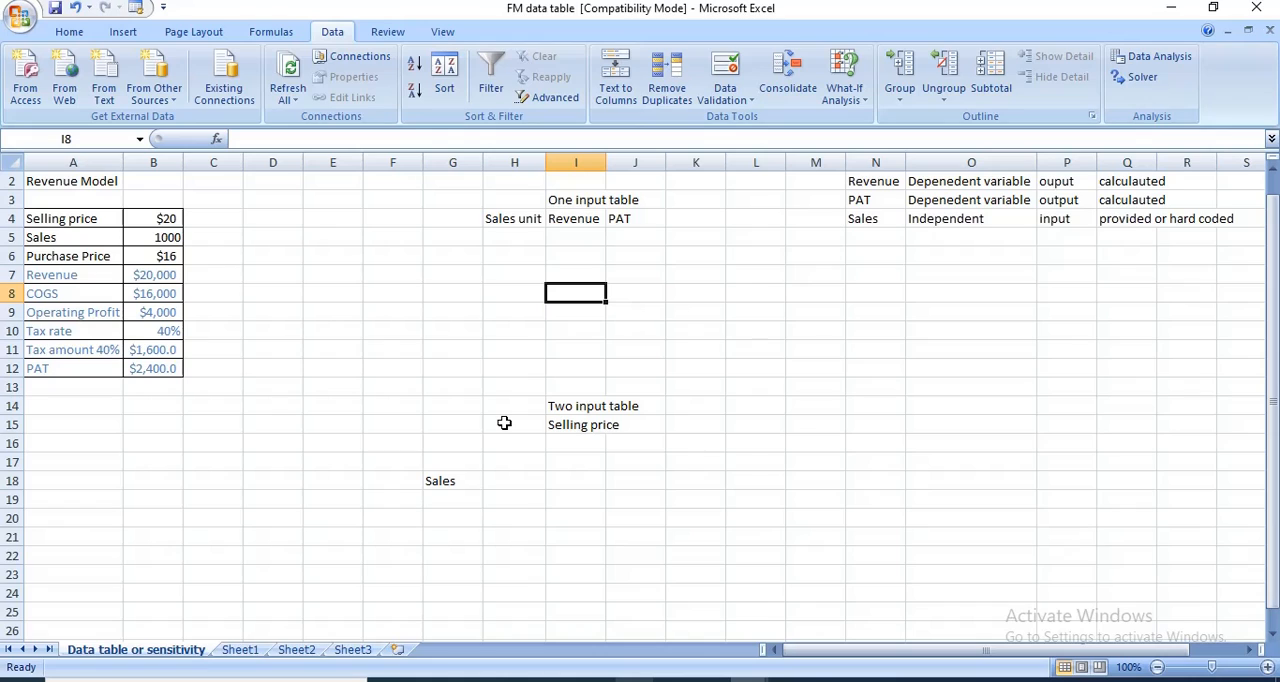
# - Examine the input values and formulas of the revenue model, from selling price to PAT, in column B
pyautogui.click(140, 218)
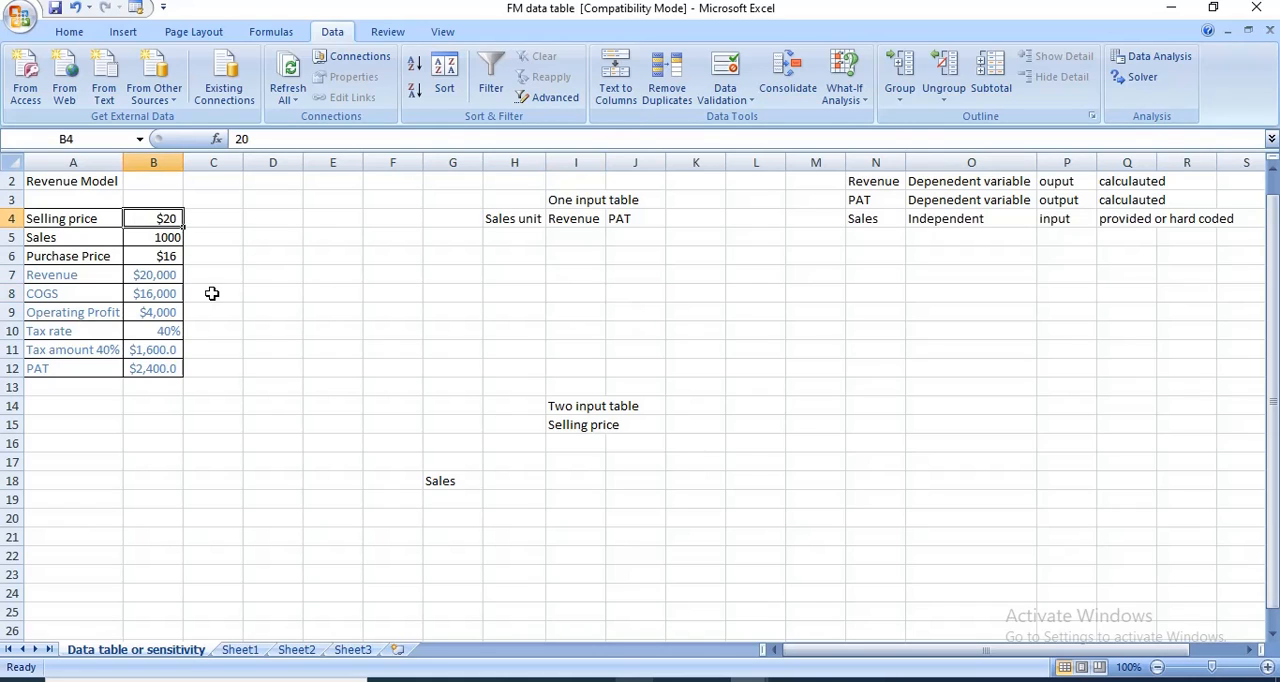
pyautogui.click(136, 239)
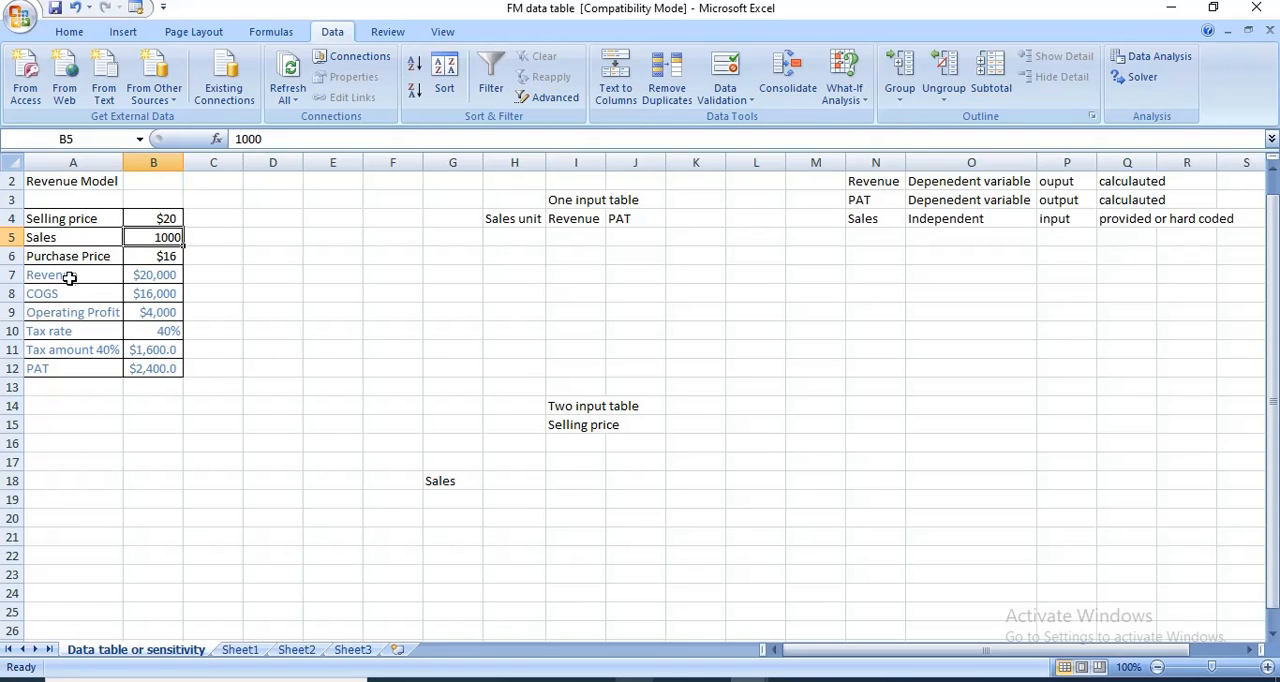
pyautogui.click(148, 278)
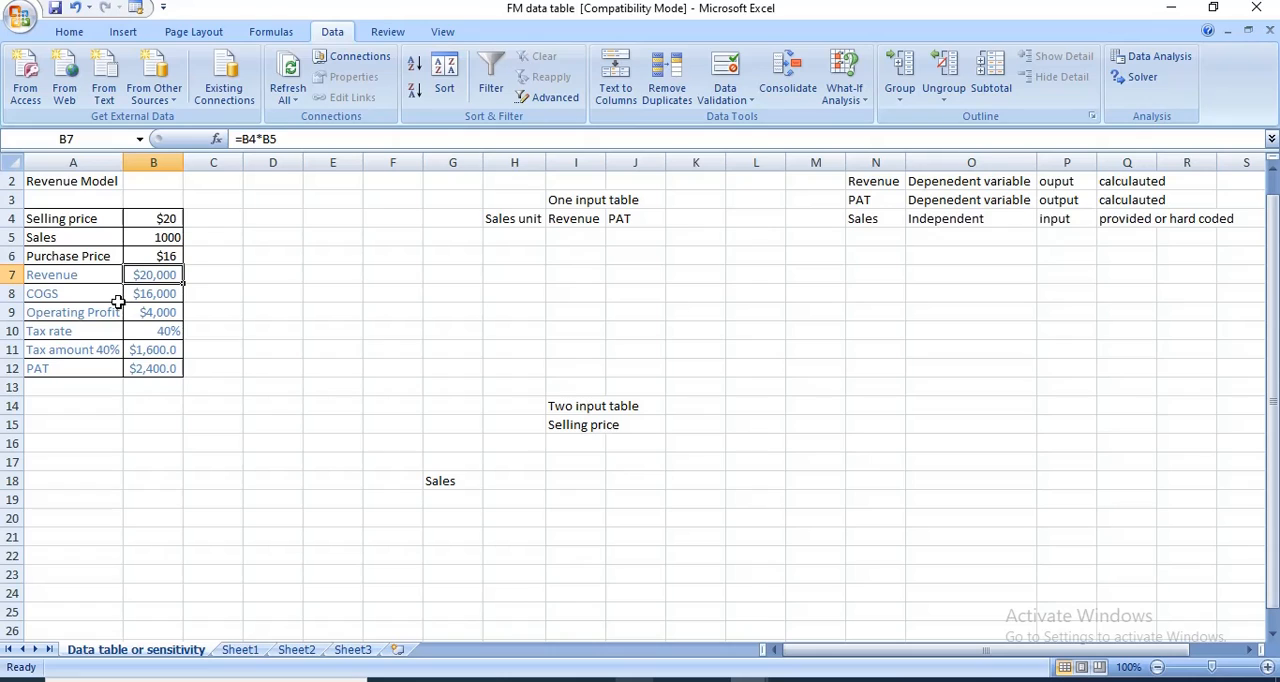
pyautogui.click(157, 294)
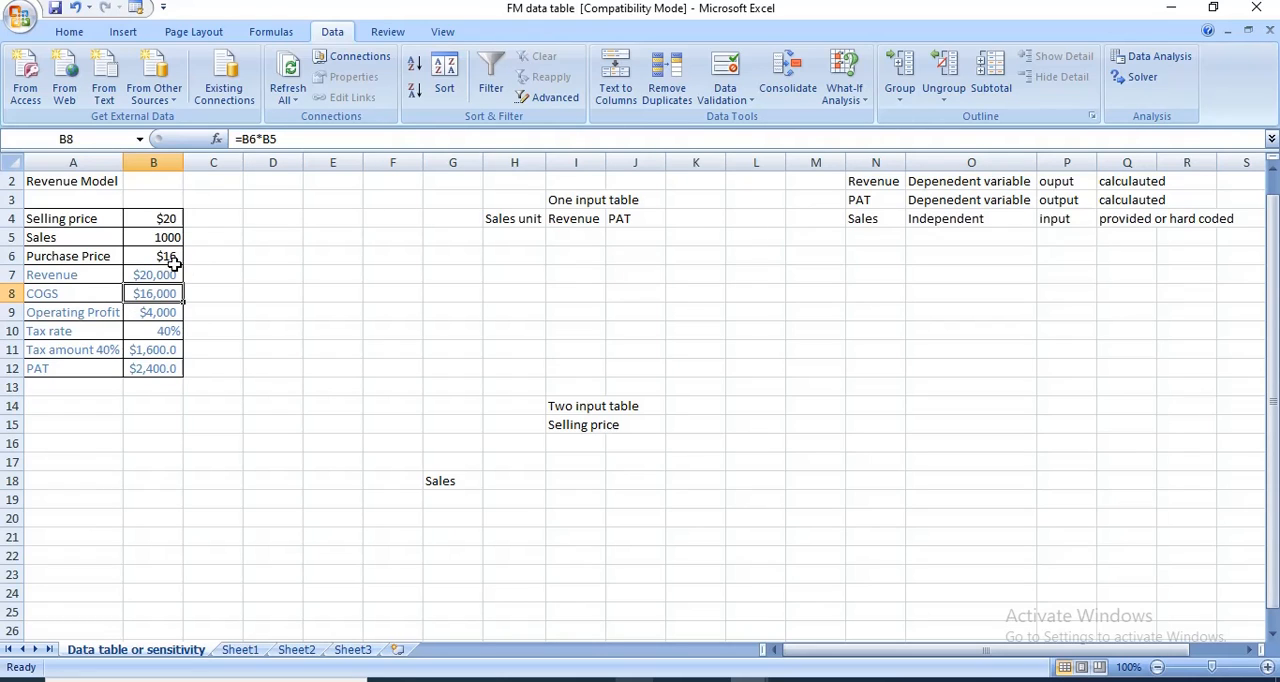
pyautogui.click(155, 316)
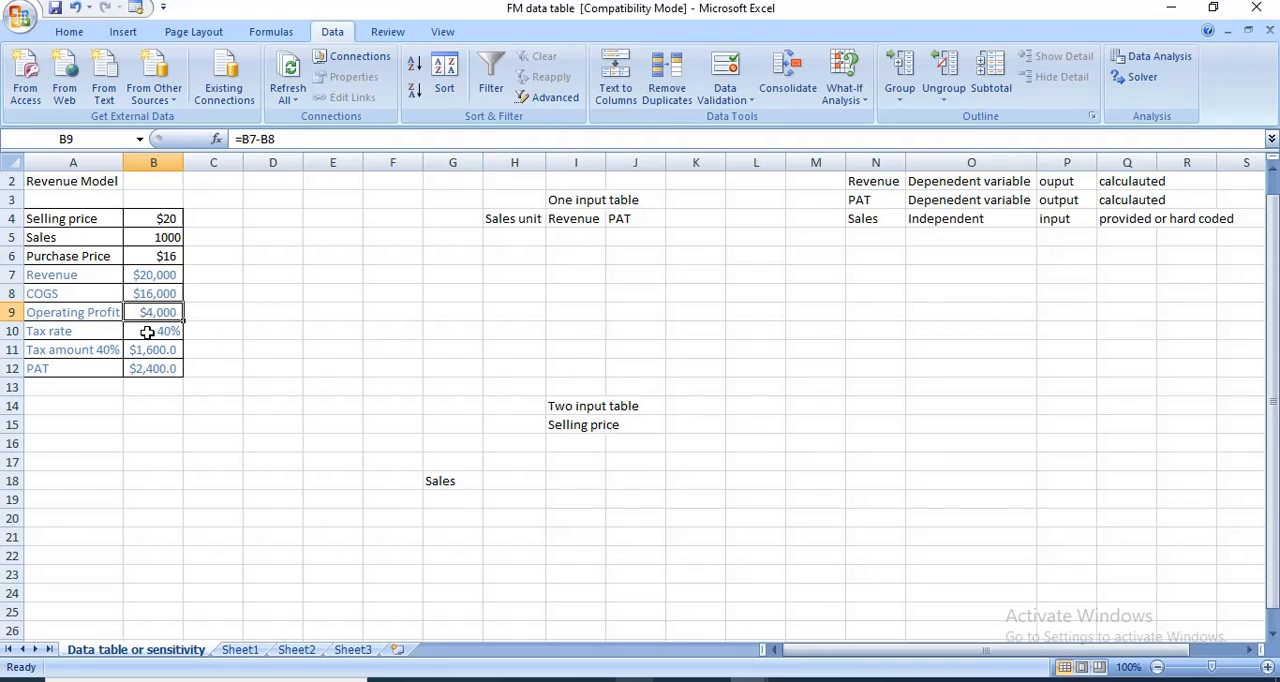
pyautogui.click(147, 332)
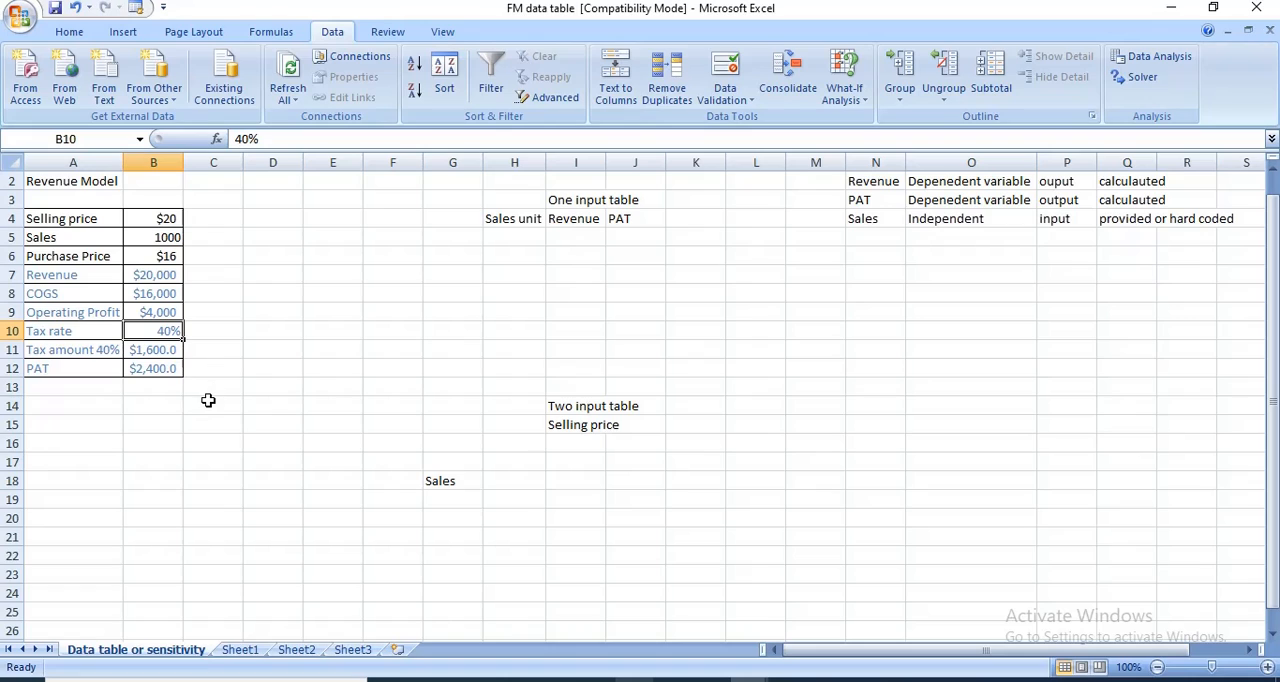
pyautogui.click(157, 349)
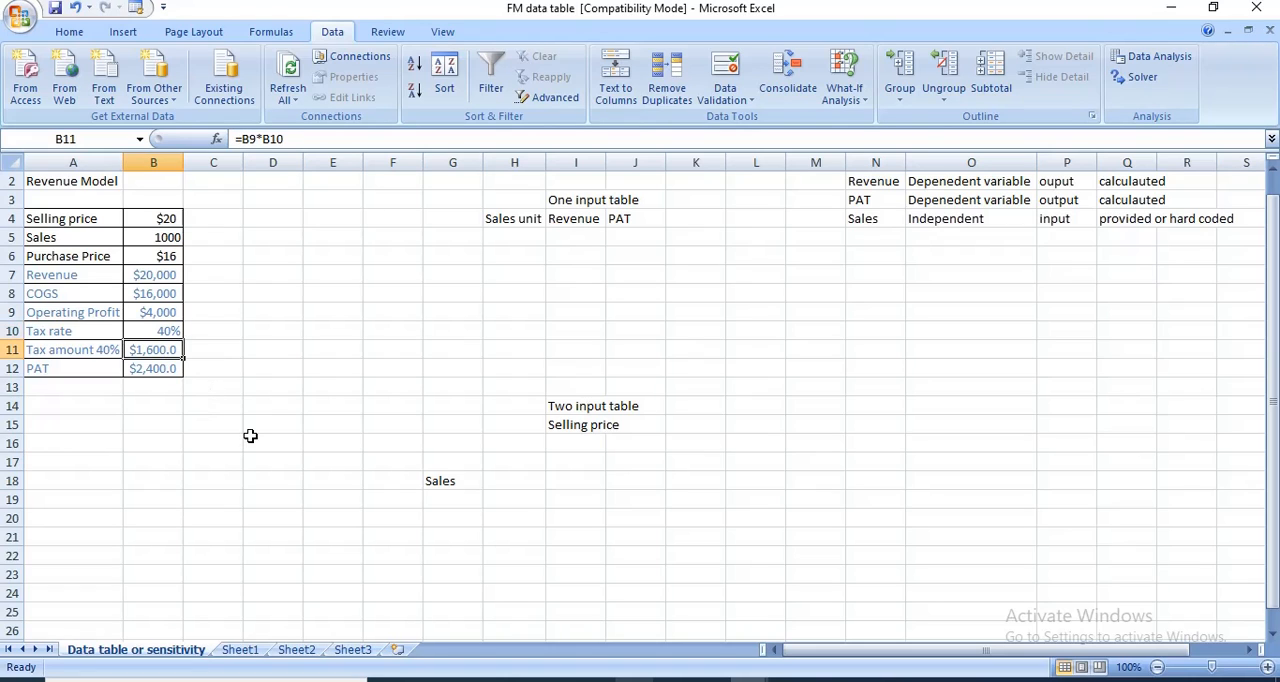
pyautogui.click(163, 368)
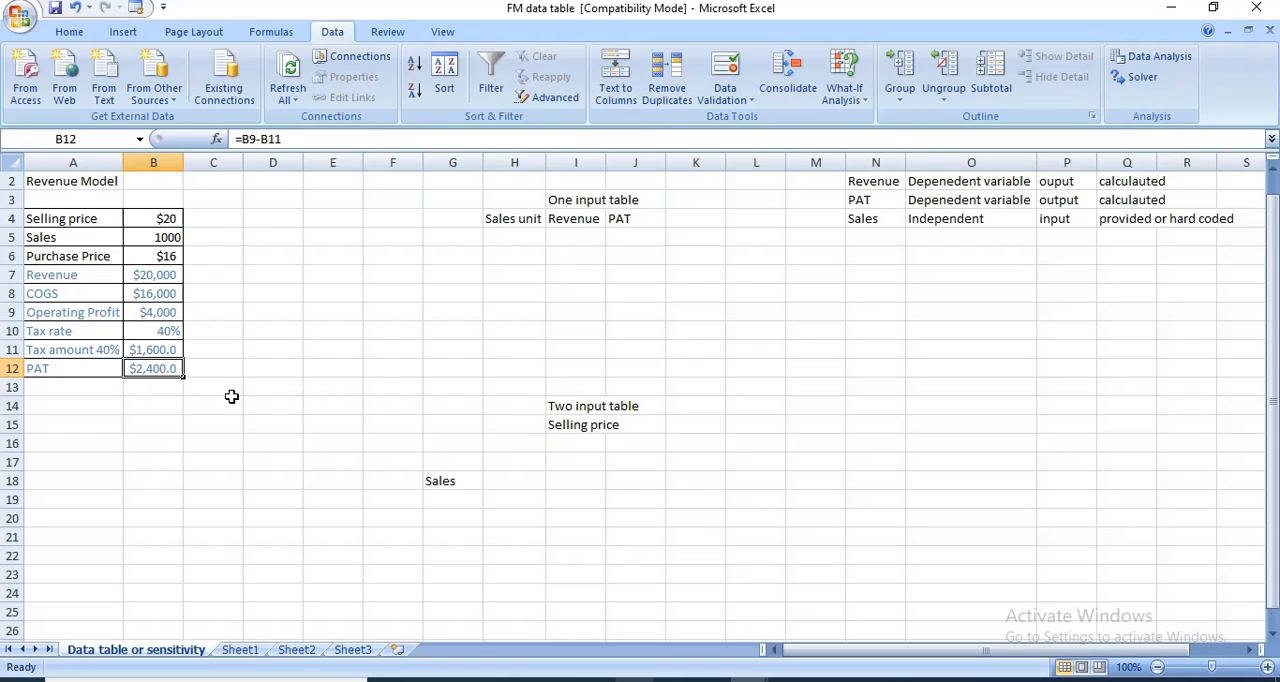
pyautogui.click(338, 343)
pyautogui.click(374, 285)
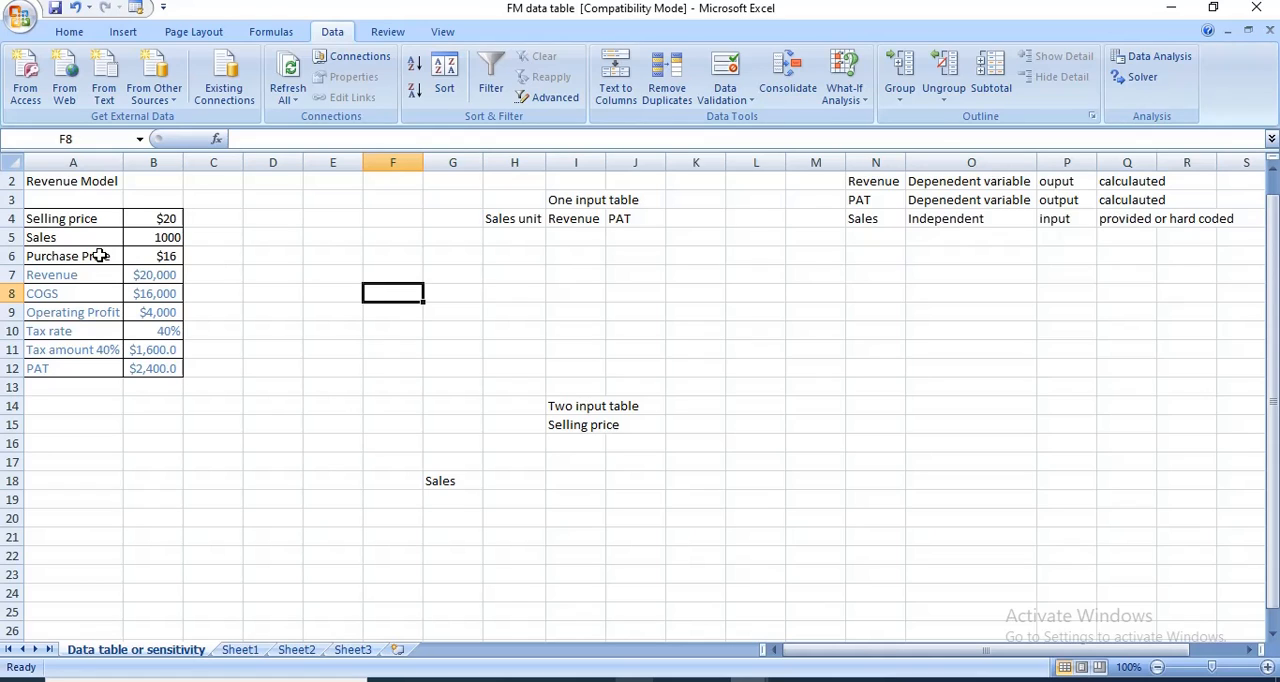
# - Compare the model's inputs in A4:B6 and its calculated rows with the independent and dependent variable notes in columns N to Q
pyautogui.click(86, 218)
pyautogui.moveTo(86, 218); pyautogui.dragTo(168, 260)
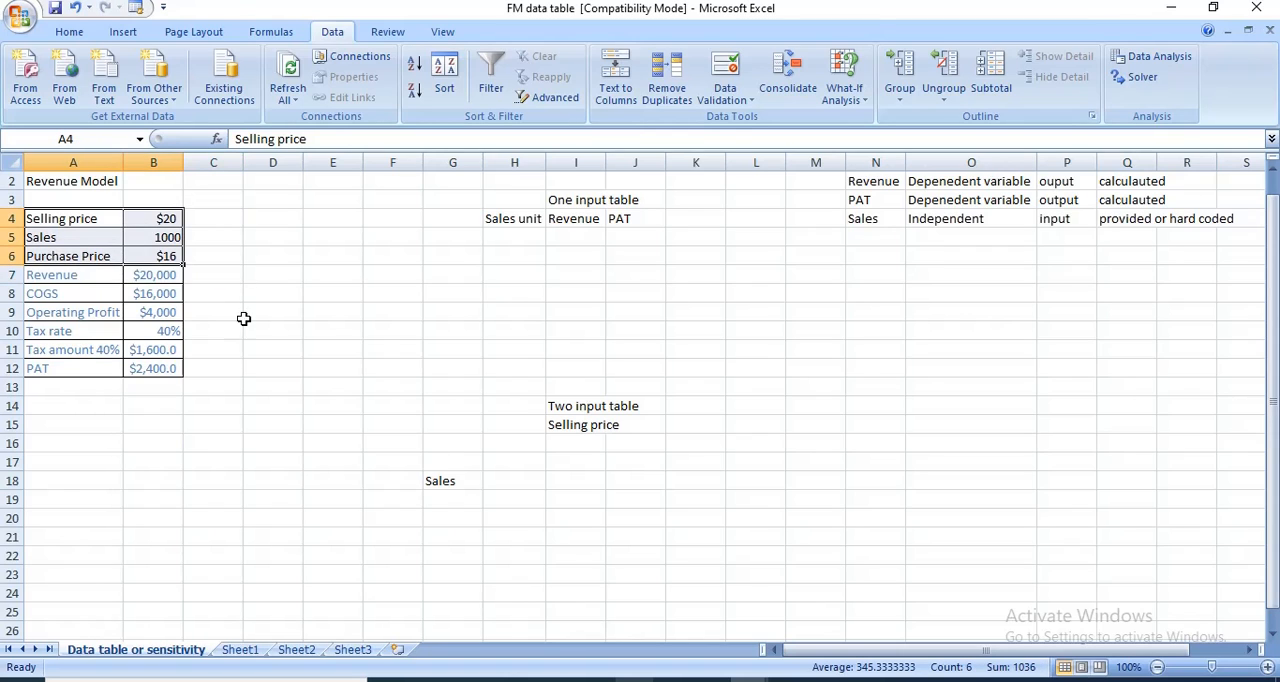
pyautogui.click(959, 219)
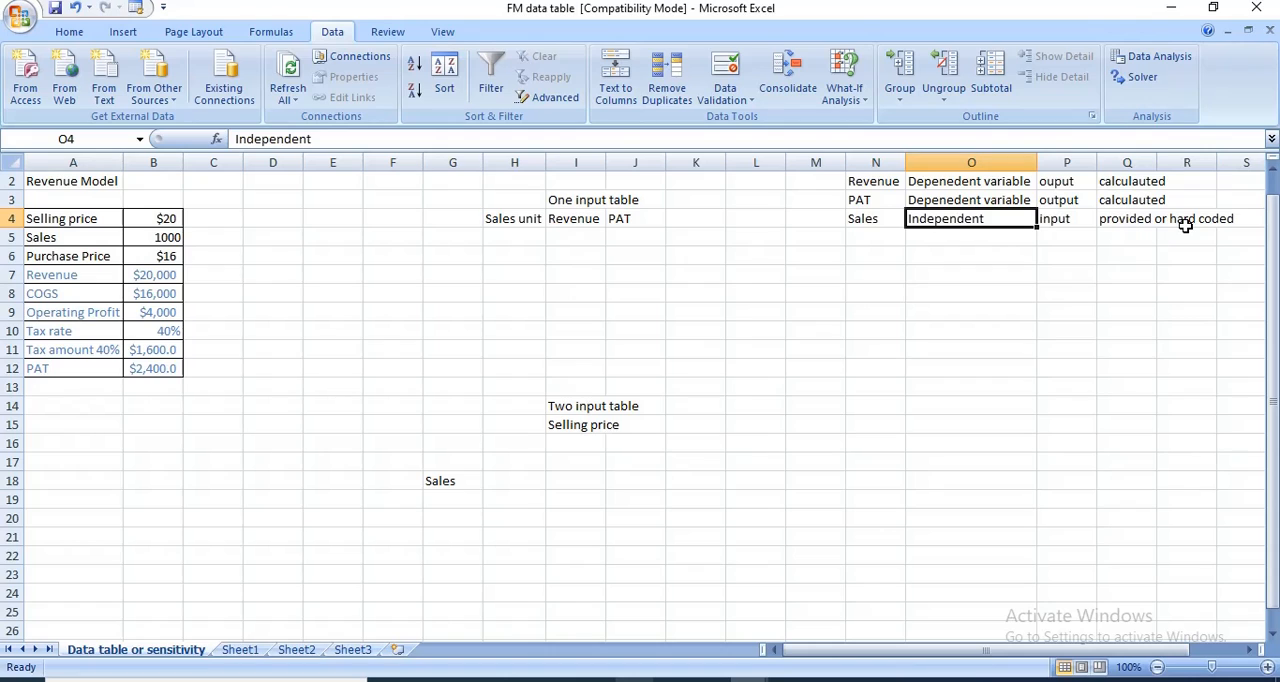
pyautogui.click(1146, 224)
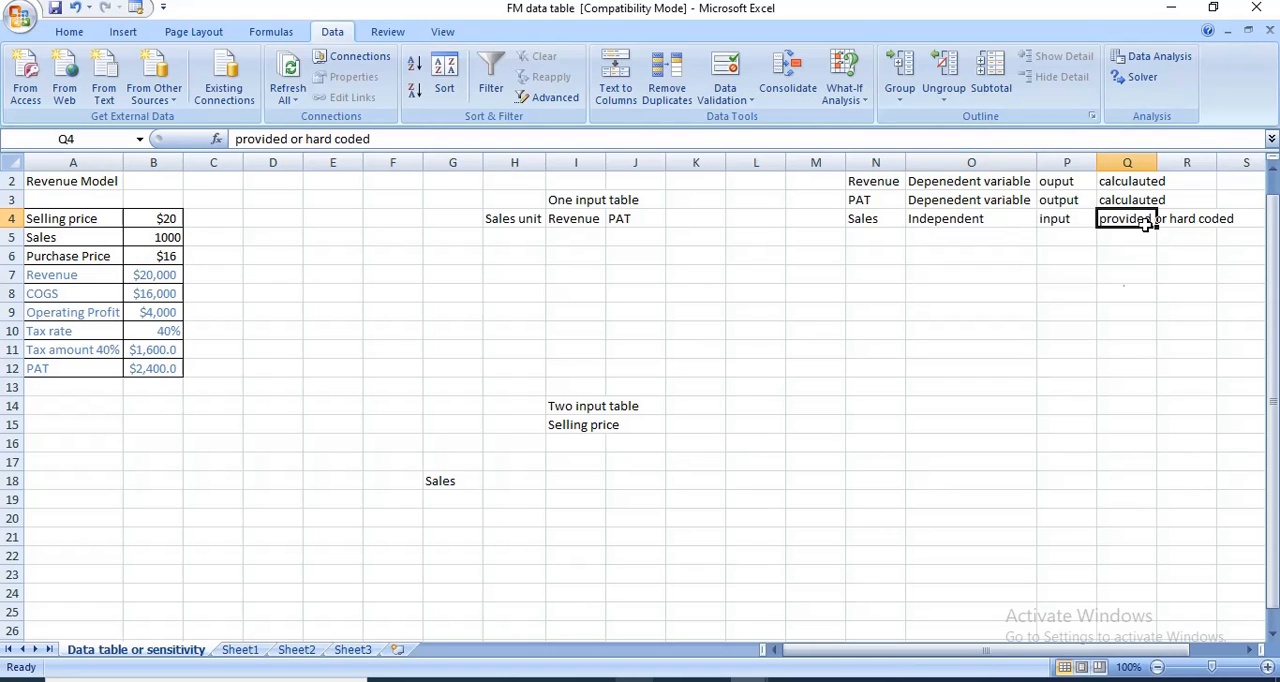
pyautogui.click(1017, 334)
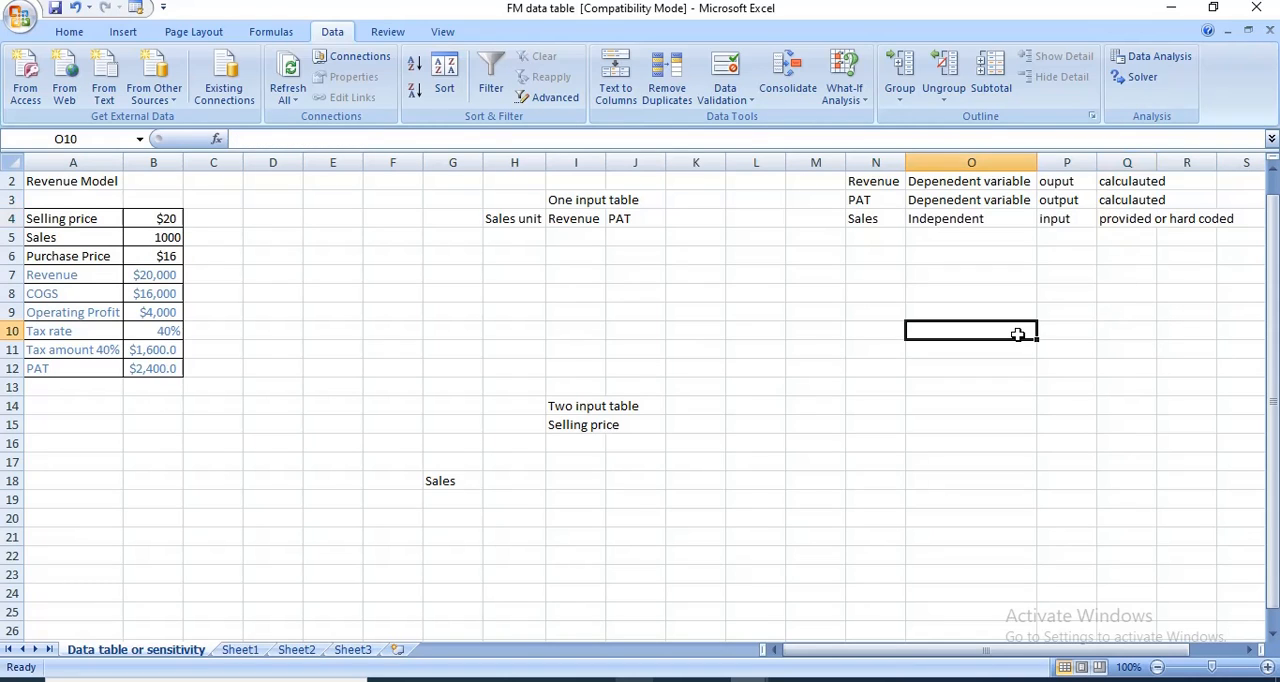
pyautogui.click(975, 188)
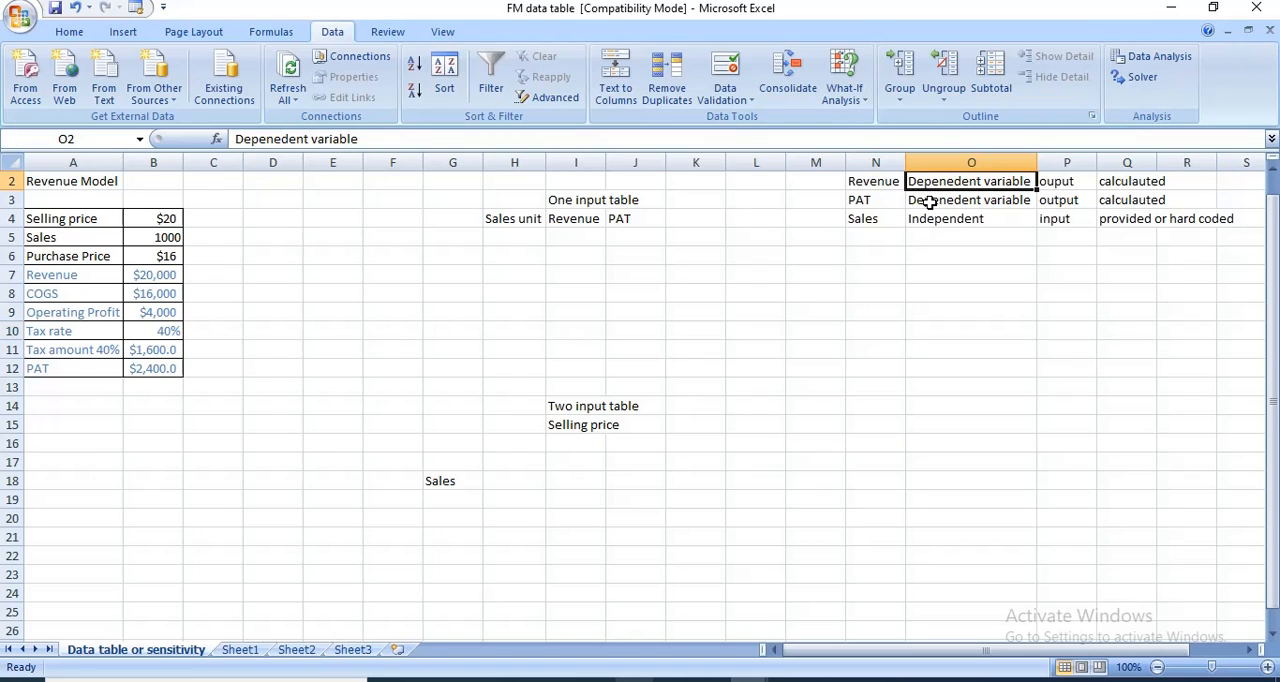
pyautogui.click(152, 281)
pyautogui.click(153, 294)
pyautogui.click(152, 313)
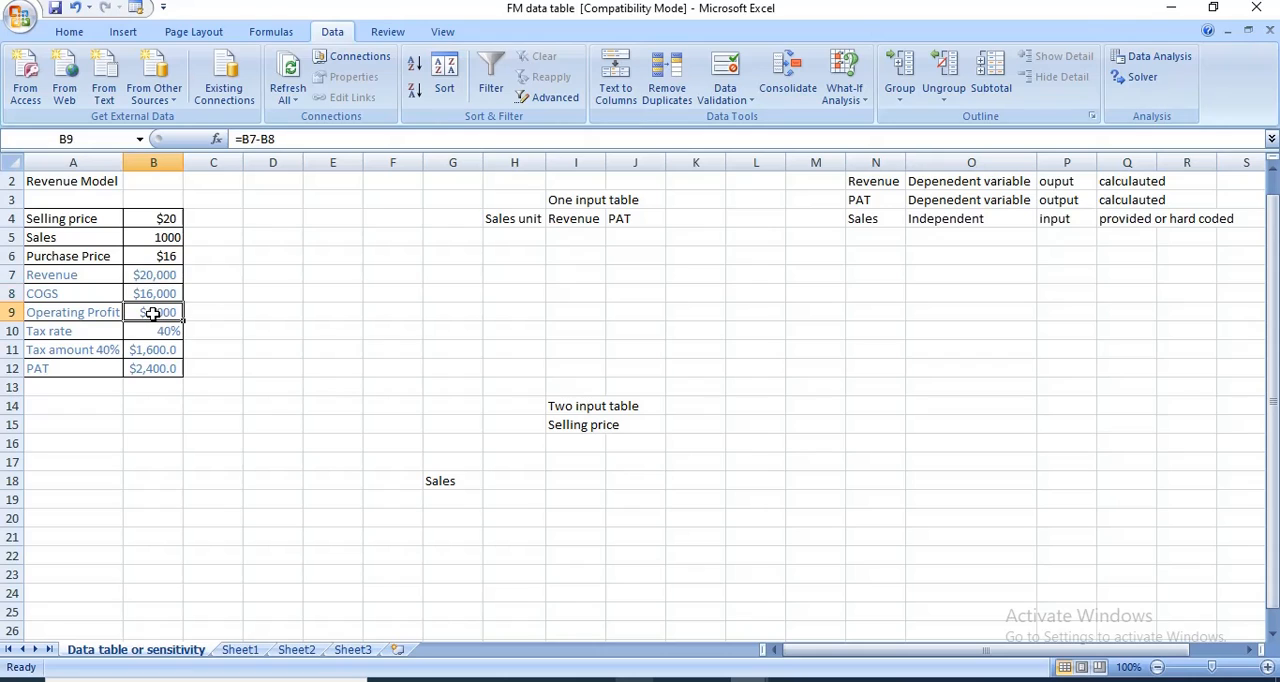
pyautogui.click(150, 369)
# - Change the font colour of the tax rate row, A10:B10, to black like the other inputs
pyautogui.click(81, 336)
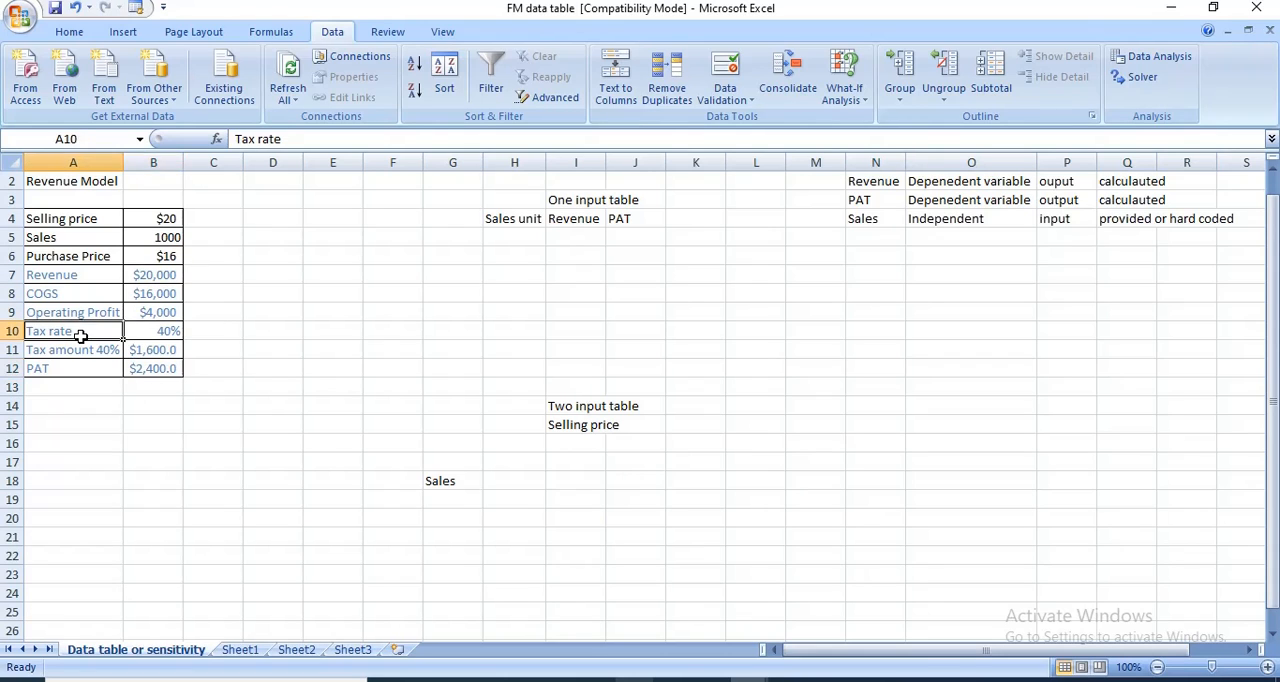
pyautogui.moveTo(81, 336); pyautogui.dragTo(171, 331)
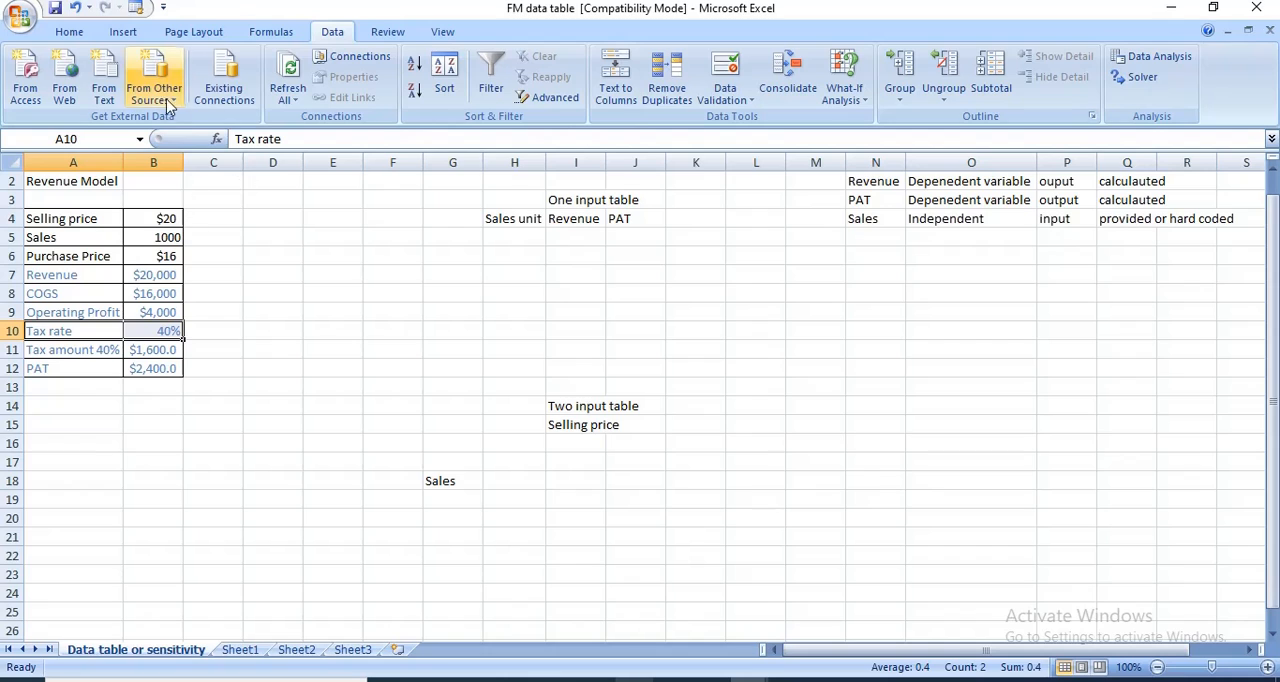
pyautogui.click(68, 32)
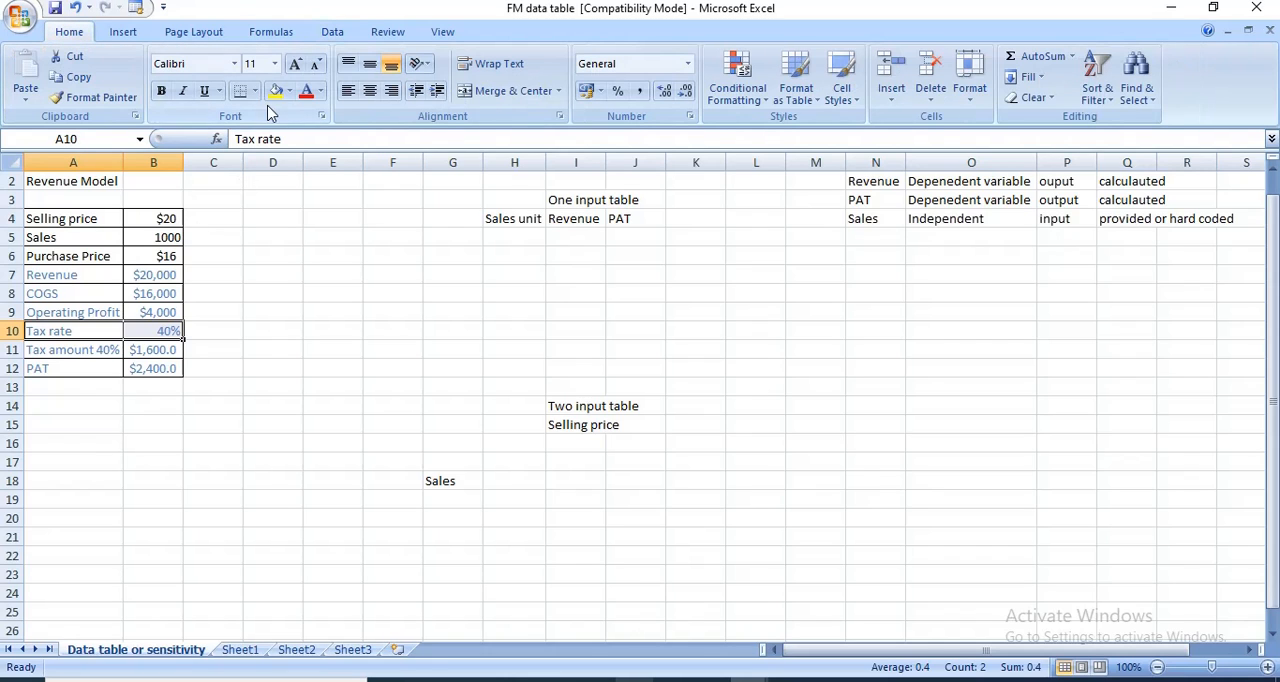
pyautogui.click(322, 91)
pyautogui.click(330, 234)
pyautogui.click(250, 346)
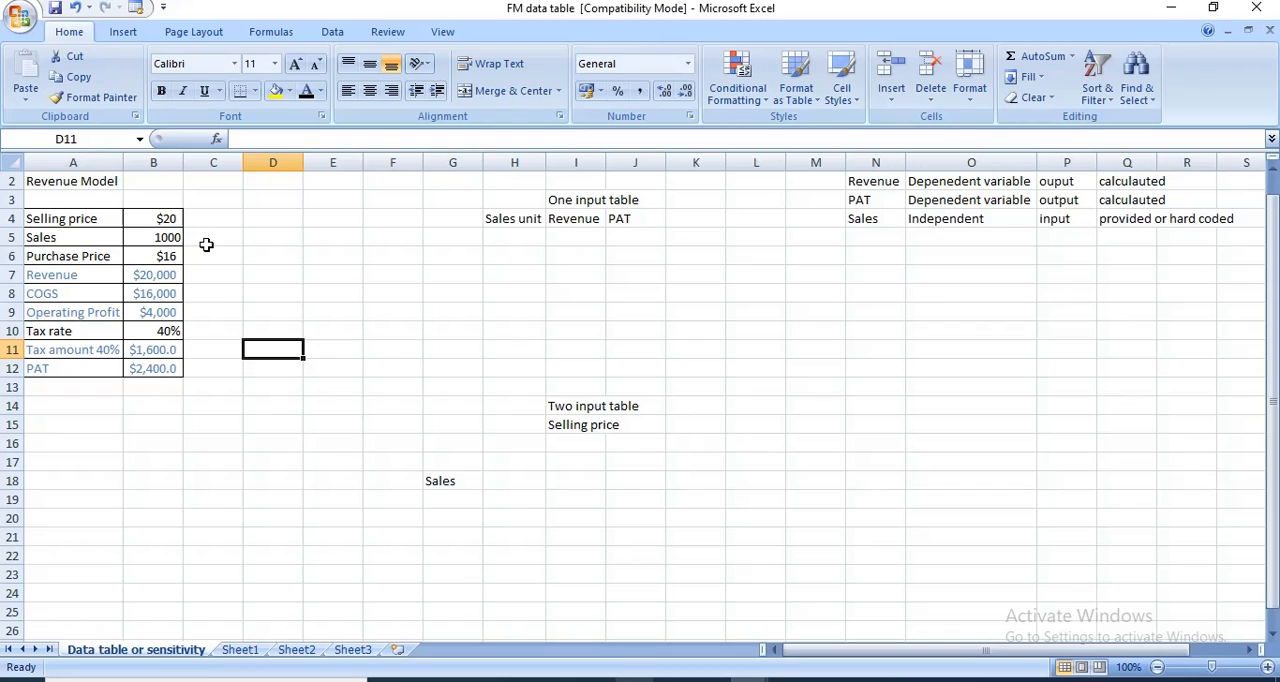
# - Enter alternative inputs beside the model: 18$ in D4, 1100 in D5 and 17$ in D6
pyautogui.click(300, 244)
pyautogui.click(243, 220)
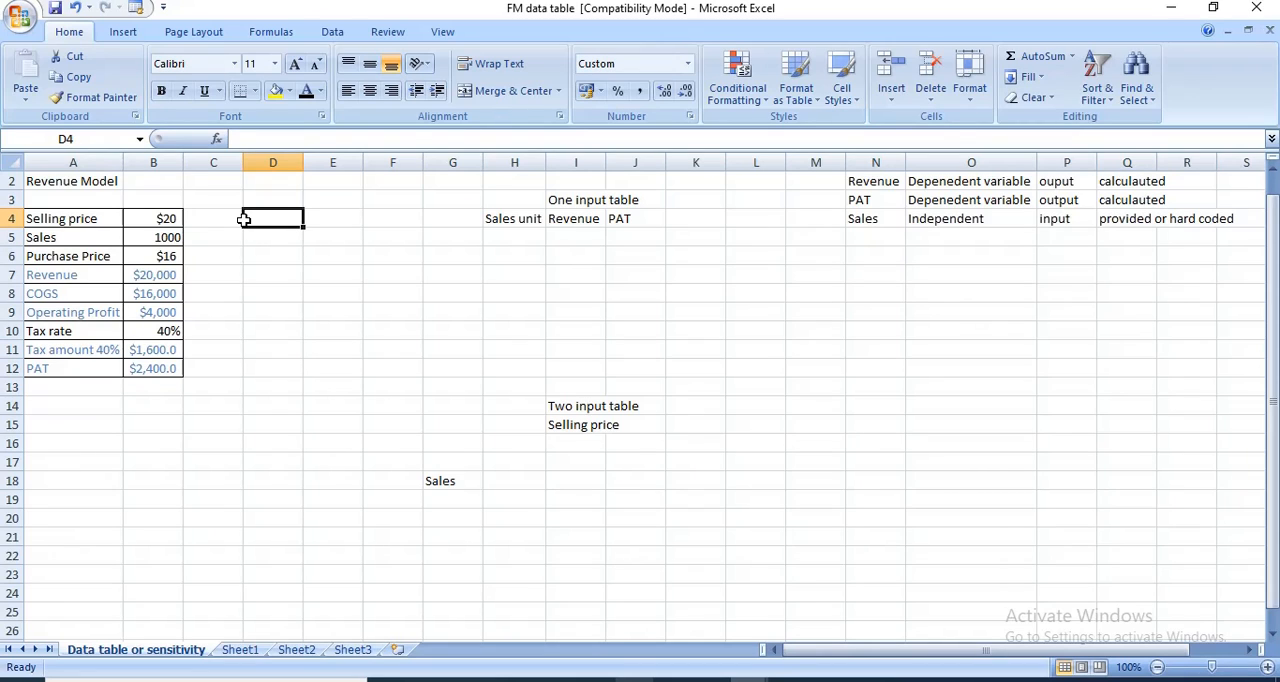
pyautogui.write('18')
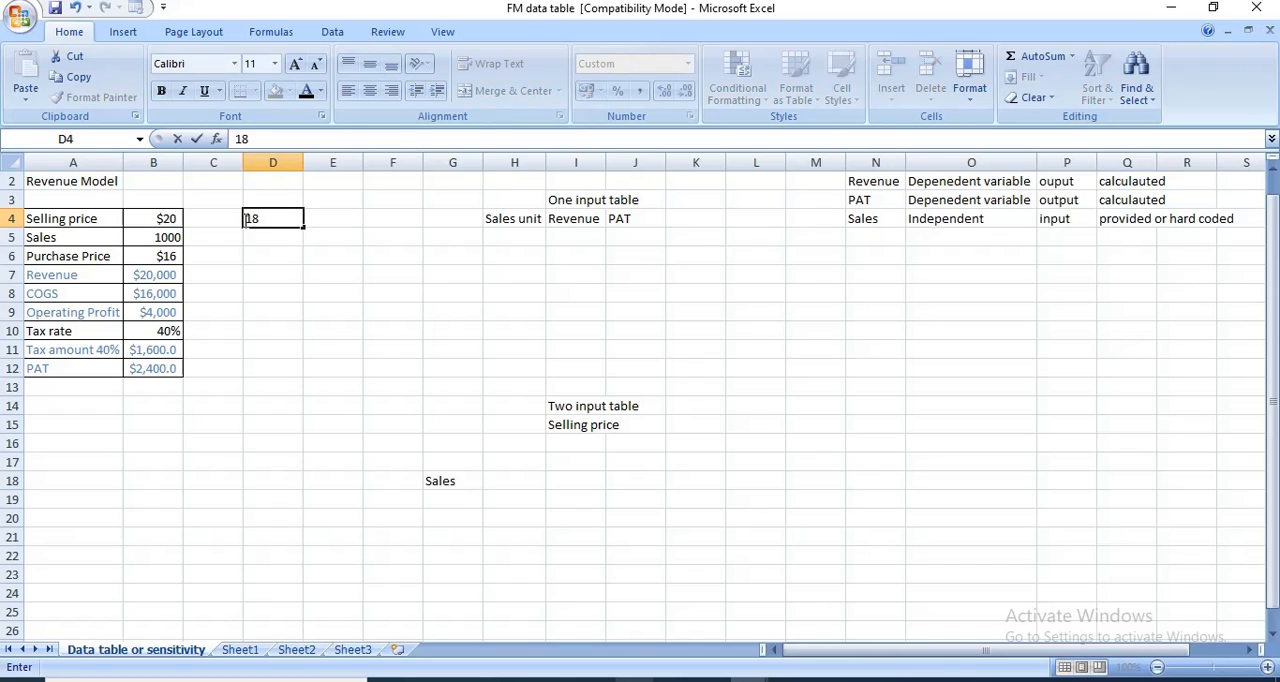
pyautogui.write('$')
pyautogui.press('Return')
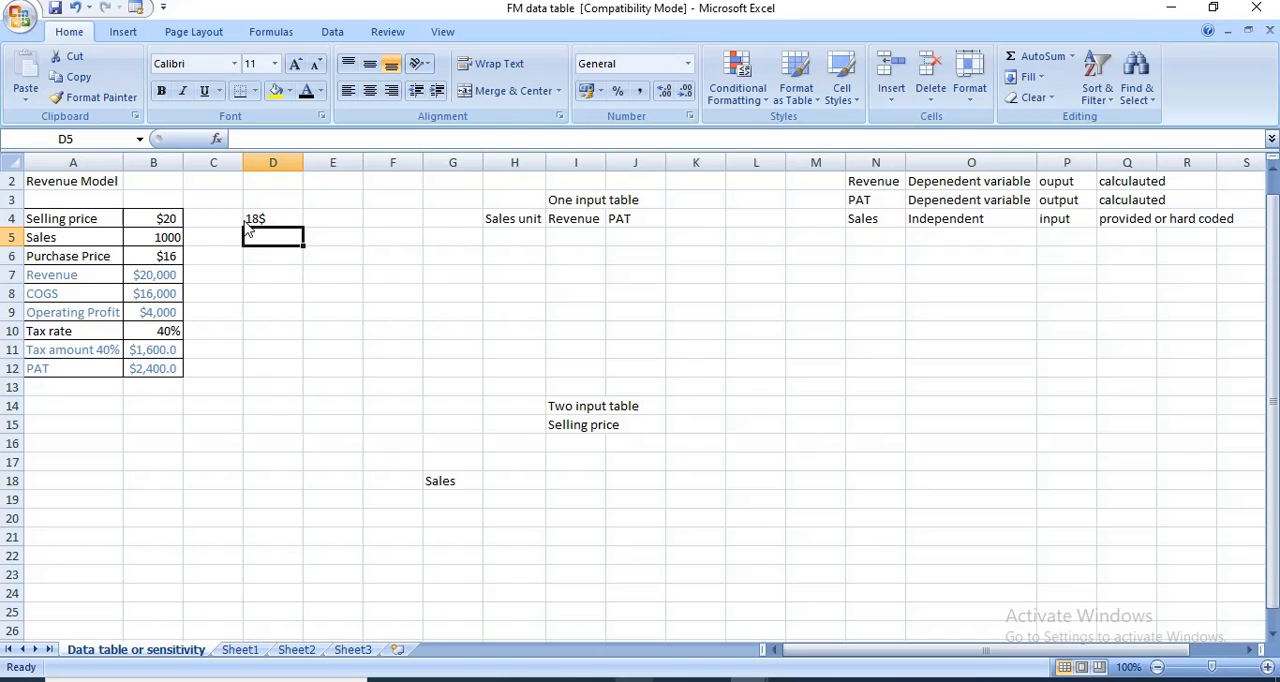
pyautogui.write('1100')
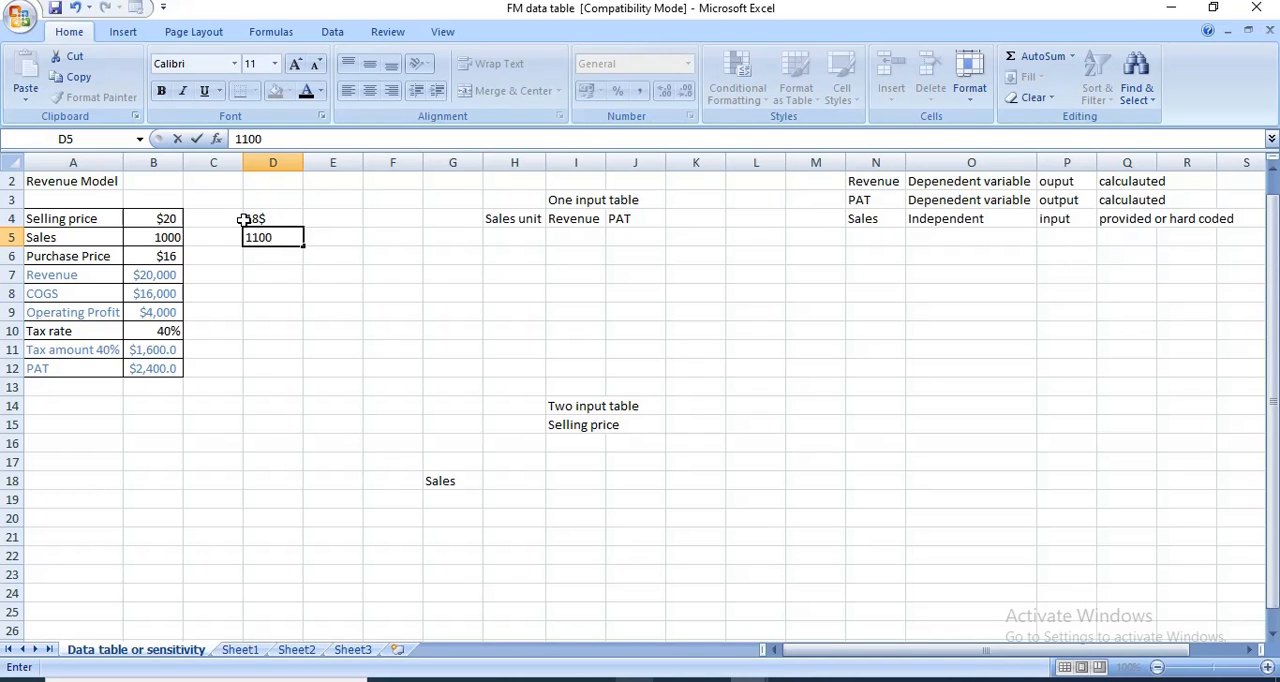
pyautogui.press('Return')
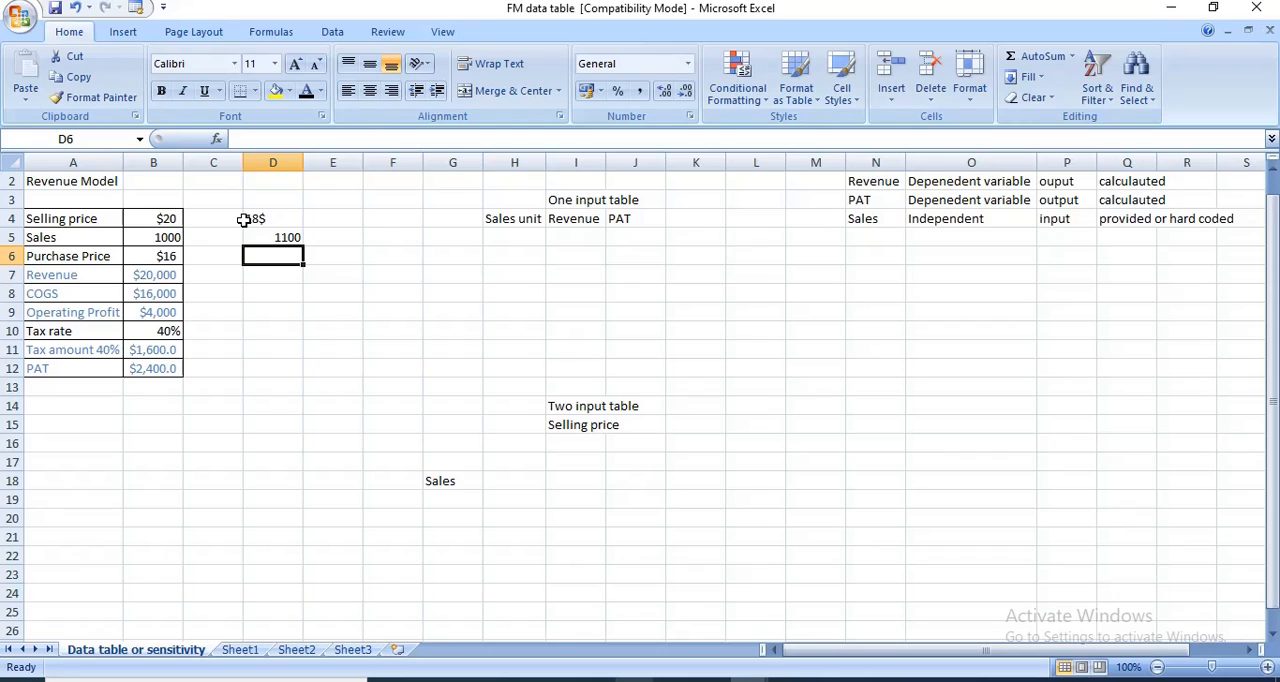
pyautogui.write('15')
pyautogui.press('BackSpace')
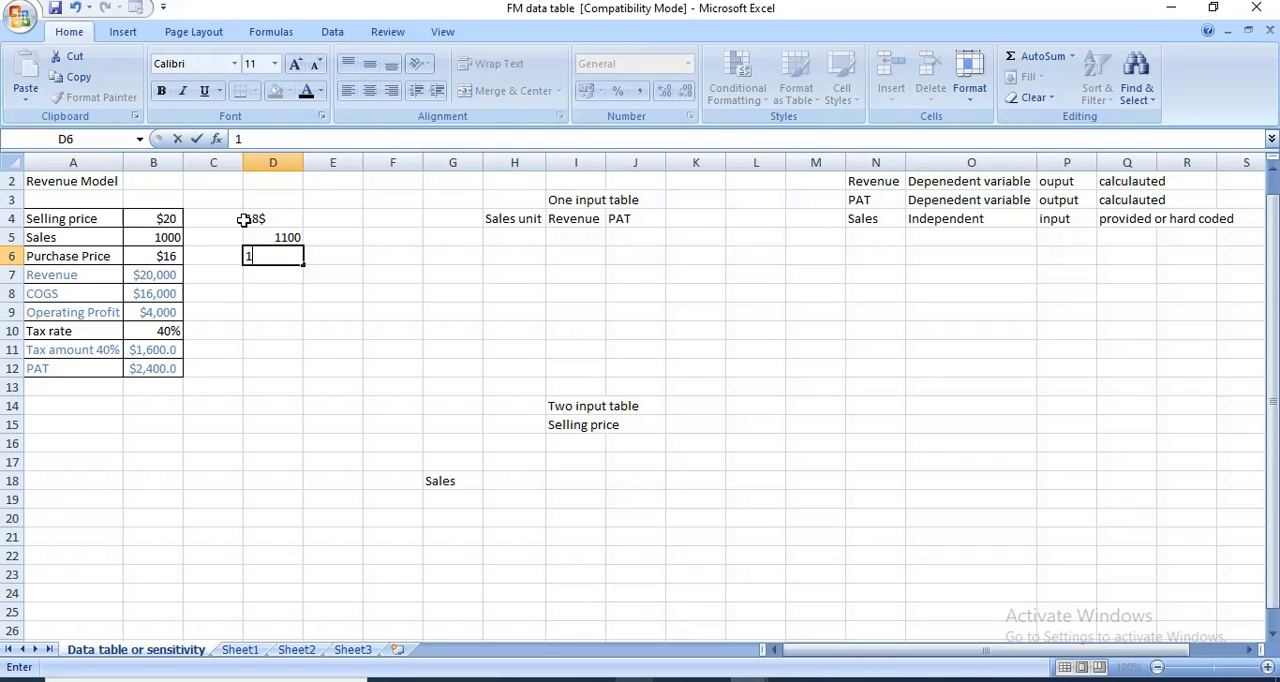
pyautogui.write('7$')
pyautogui.press('Return')
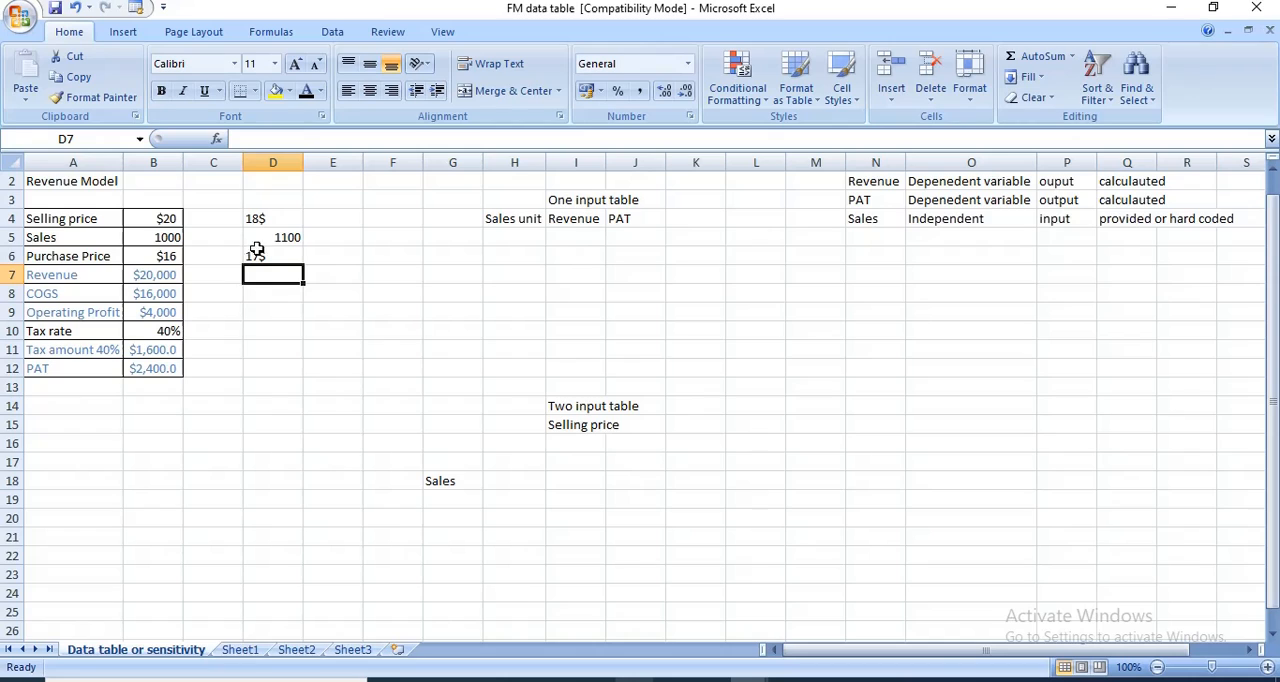
# - Enter further alternative selling prices, 19 in E4 and 20 in F4
pyautogui.click(321, 226)
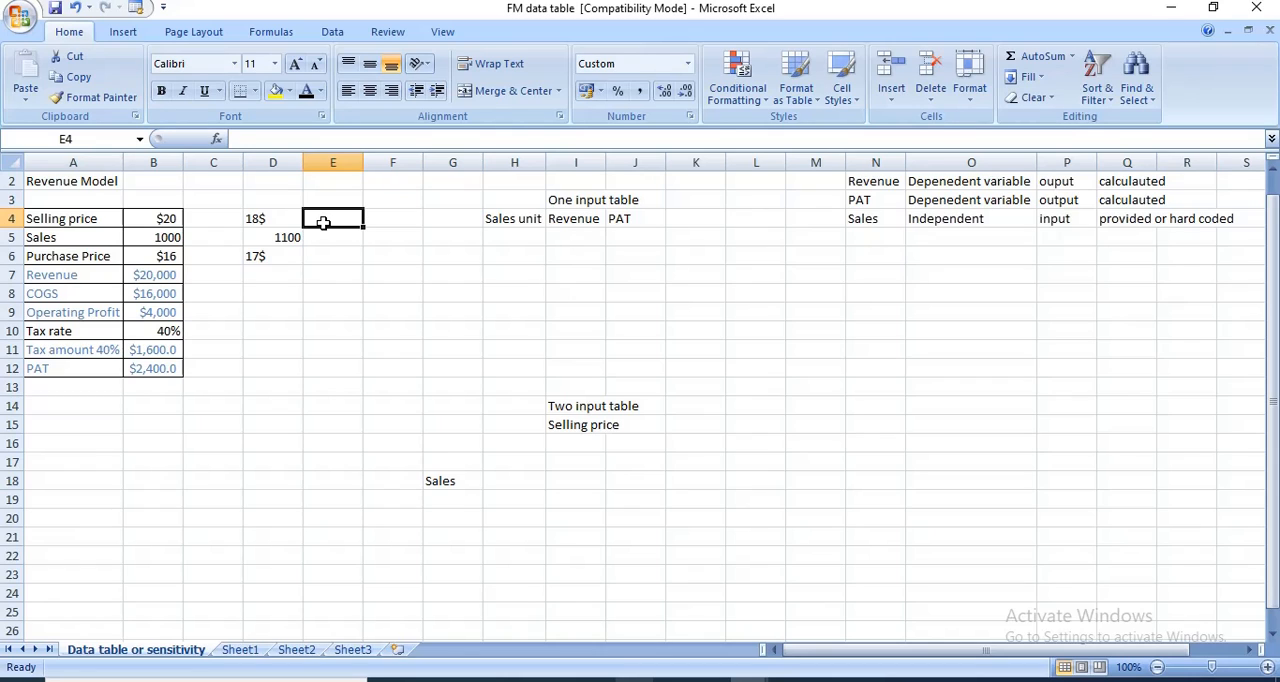
pyautogui.write('19')
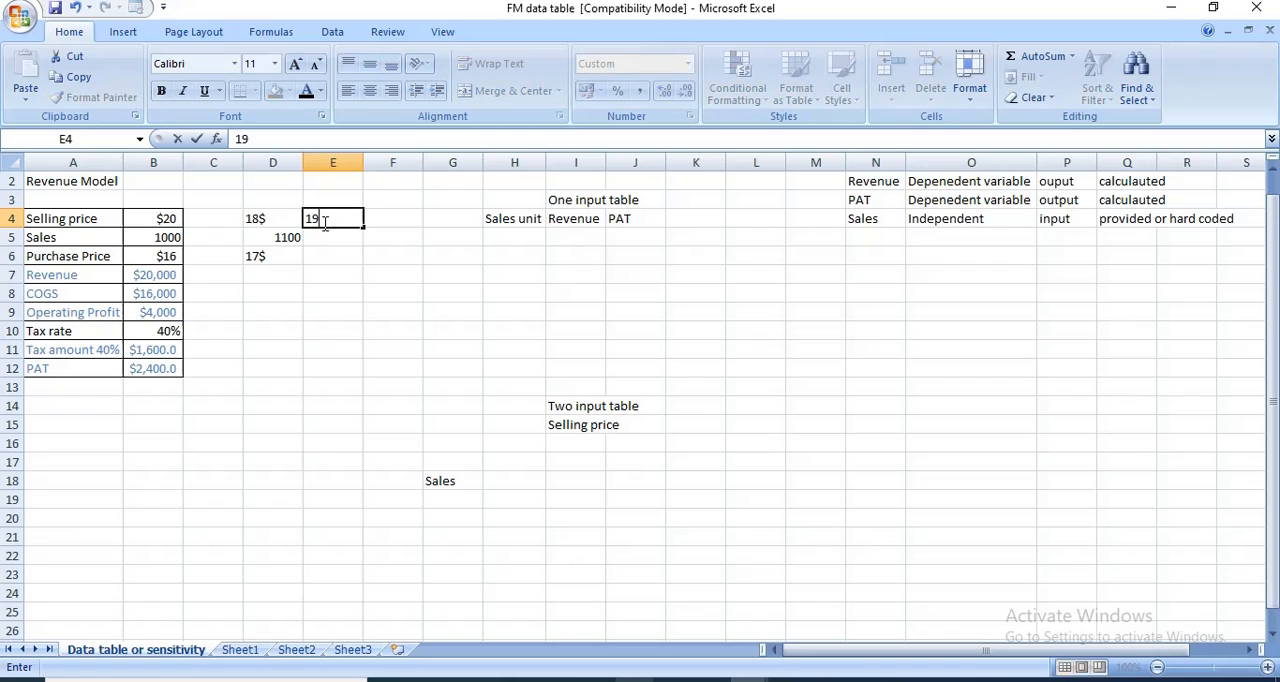
pyautogui.press('Right')
pyautogui.write('20')
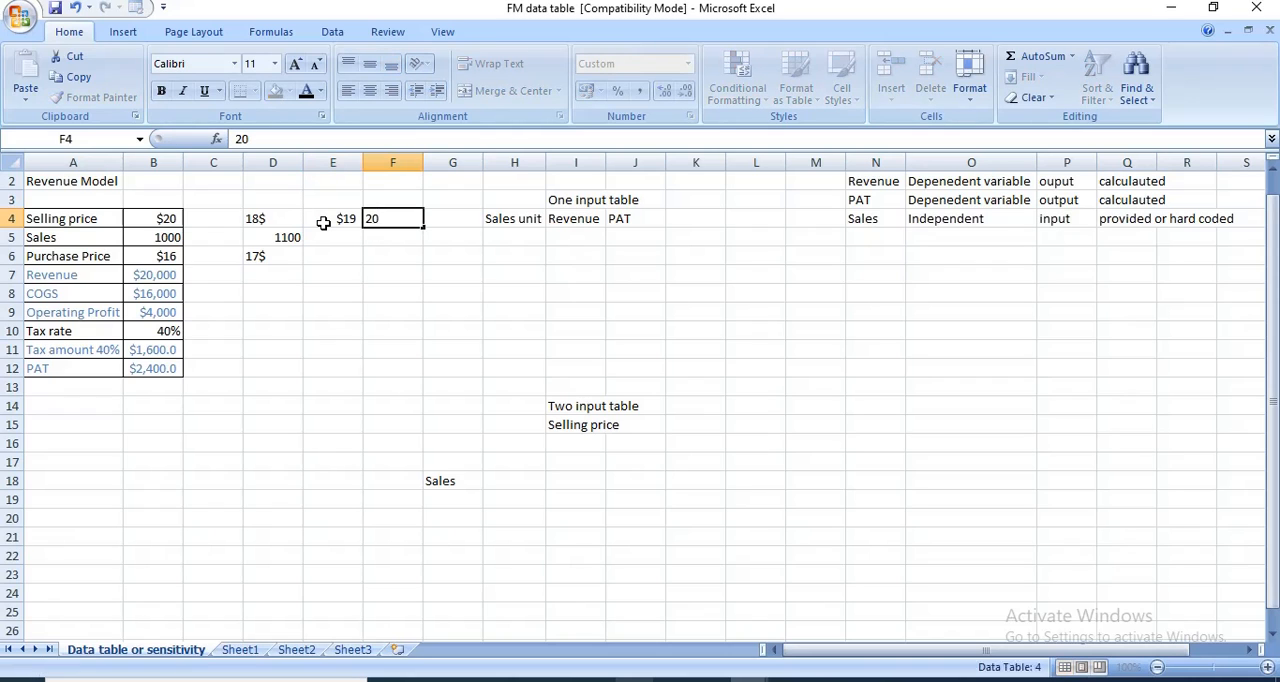
pyautogui.press('Return')
pyautogui.click(314, 276)
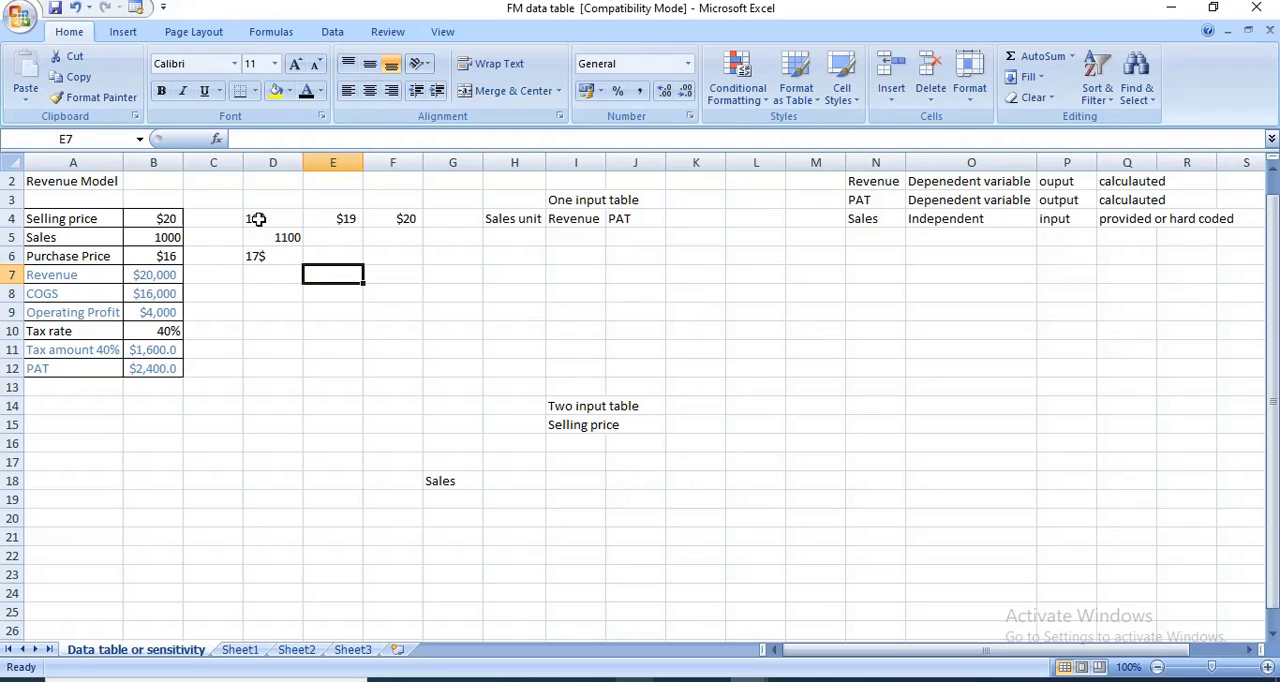
# - Clear the contents of the trial values in D4:F6
pyautogui.moveTo(257, 218); pyautogui.dragTo(368, 260)
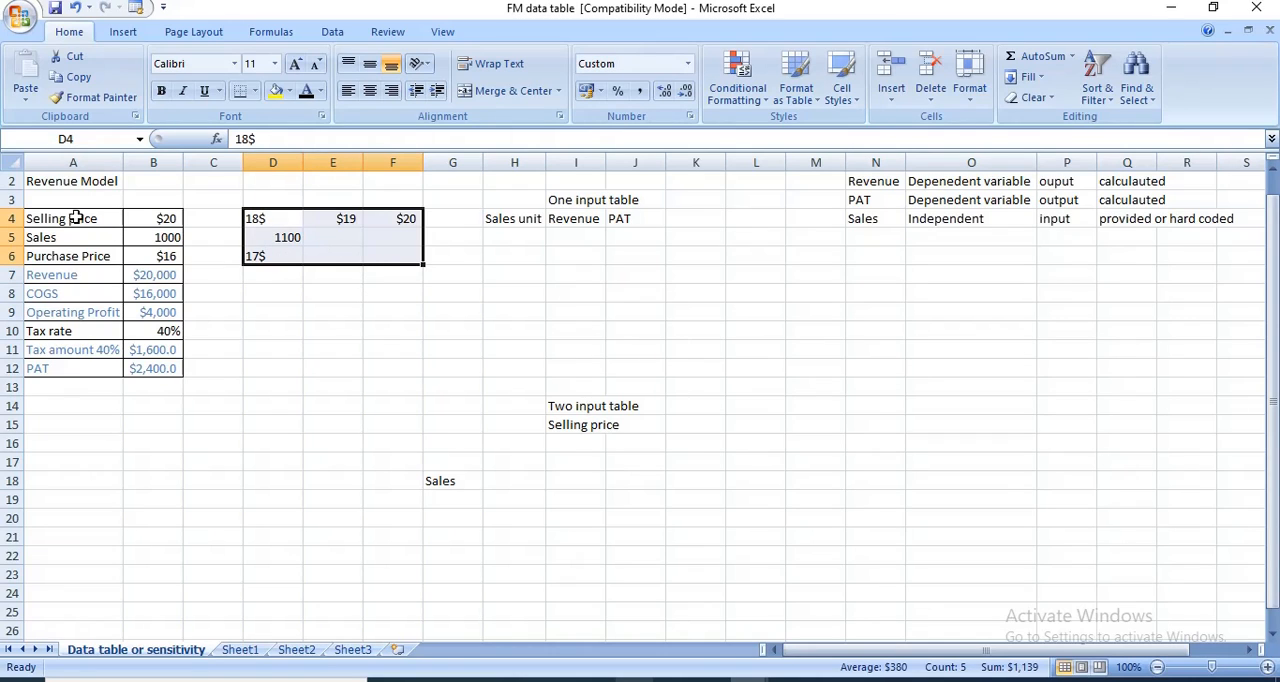
pyautogui.rightClick(340, 231)
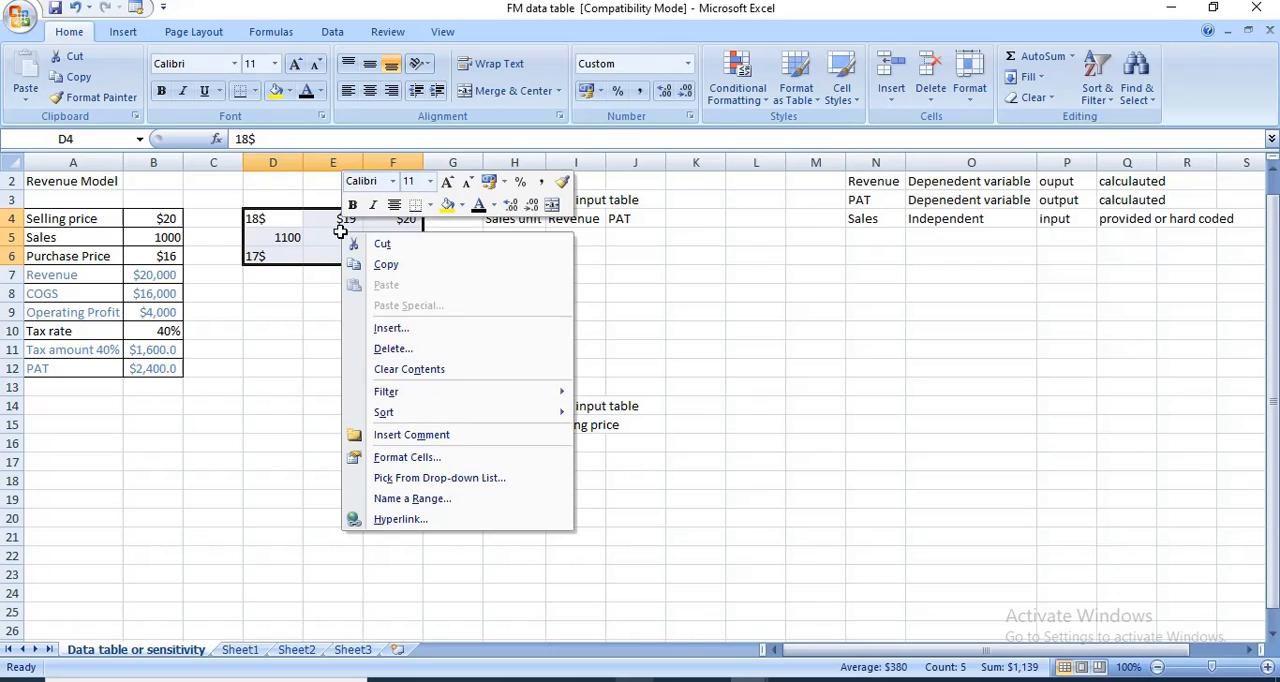
pyautogui.click(420, 370)
pyautogui.click(310, 291)
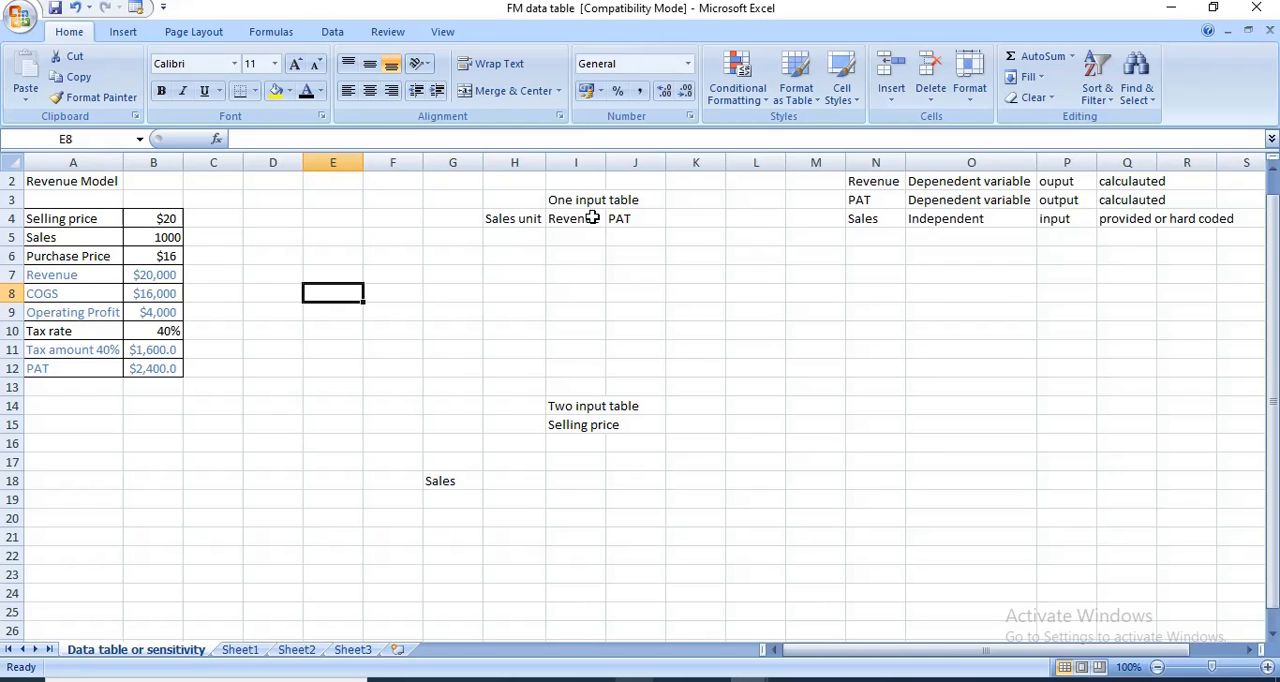
# - Review the Sales unit, Revenue and PAT headings of the one input table
pyautogui.click(523, 222)
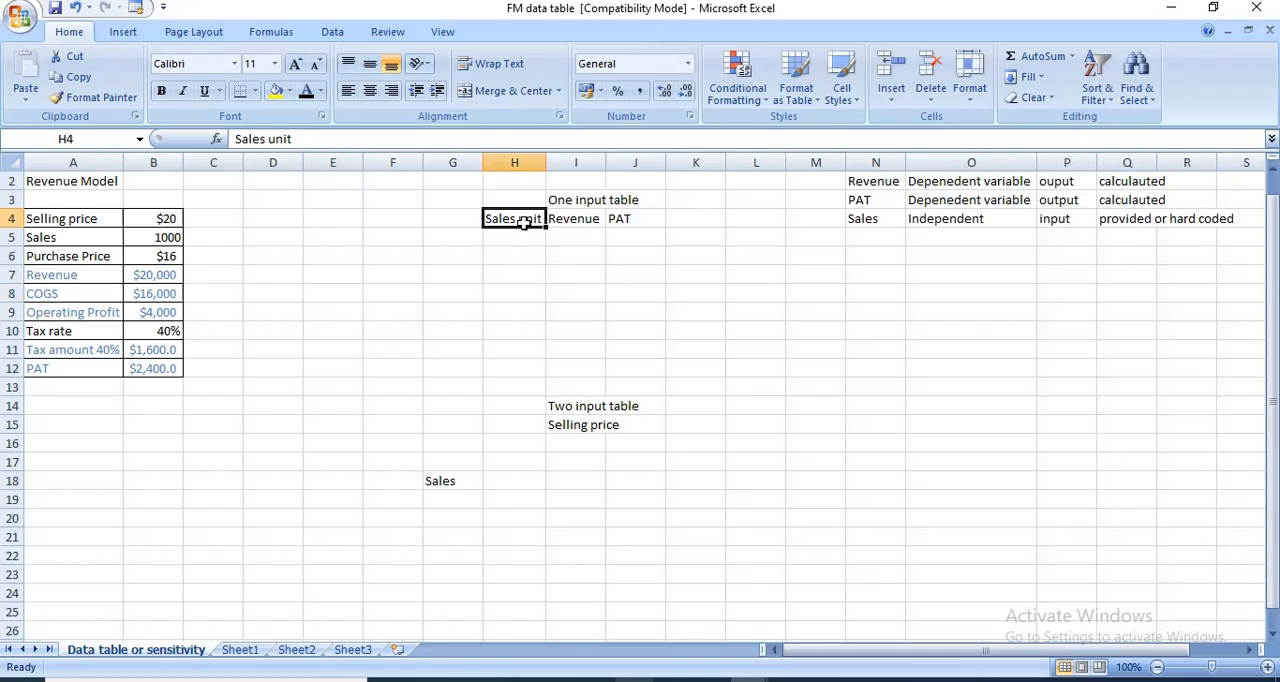
pyautogui.click(590, 220)
pyautogui.click(618, 220)
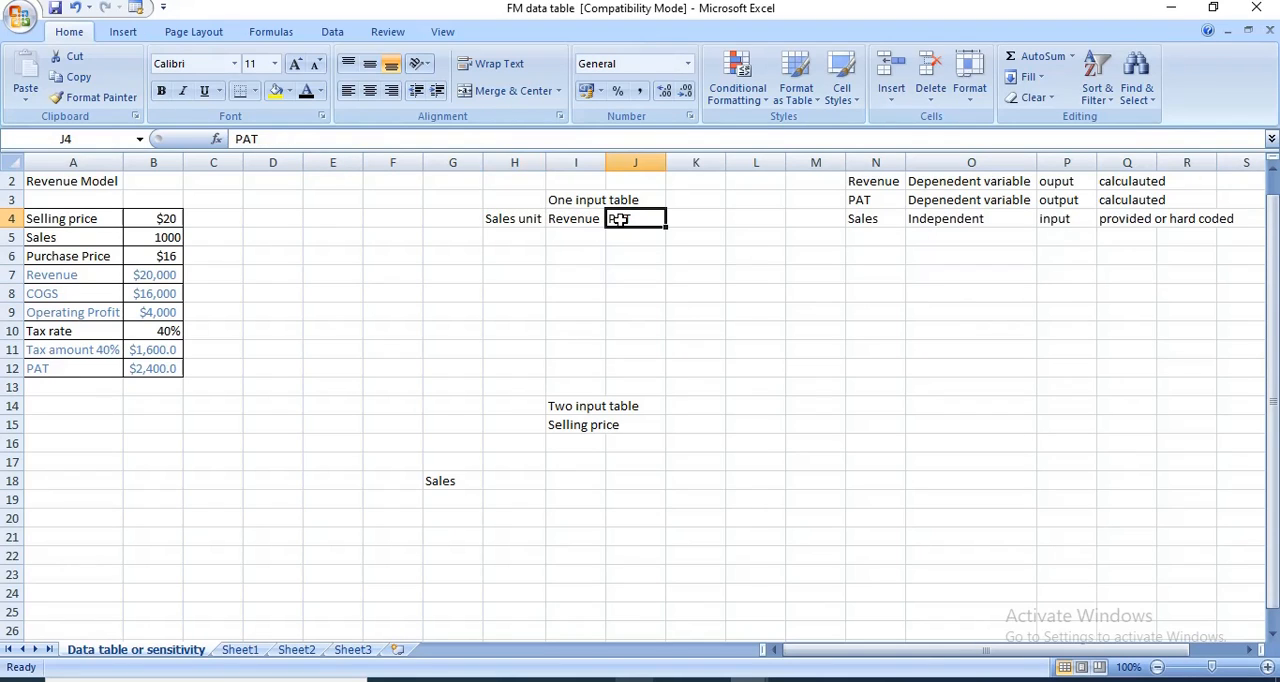
# - Copy the model's Operating Profit label into K4 as a black heading and fit column K to its width
pyautogui.click(701, 226)
pyautogui.click(530, 218)
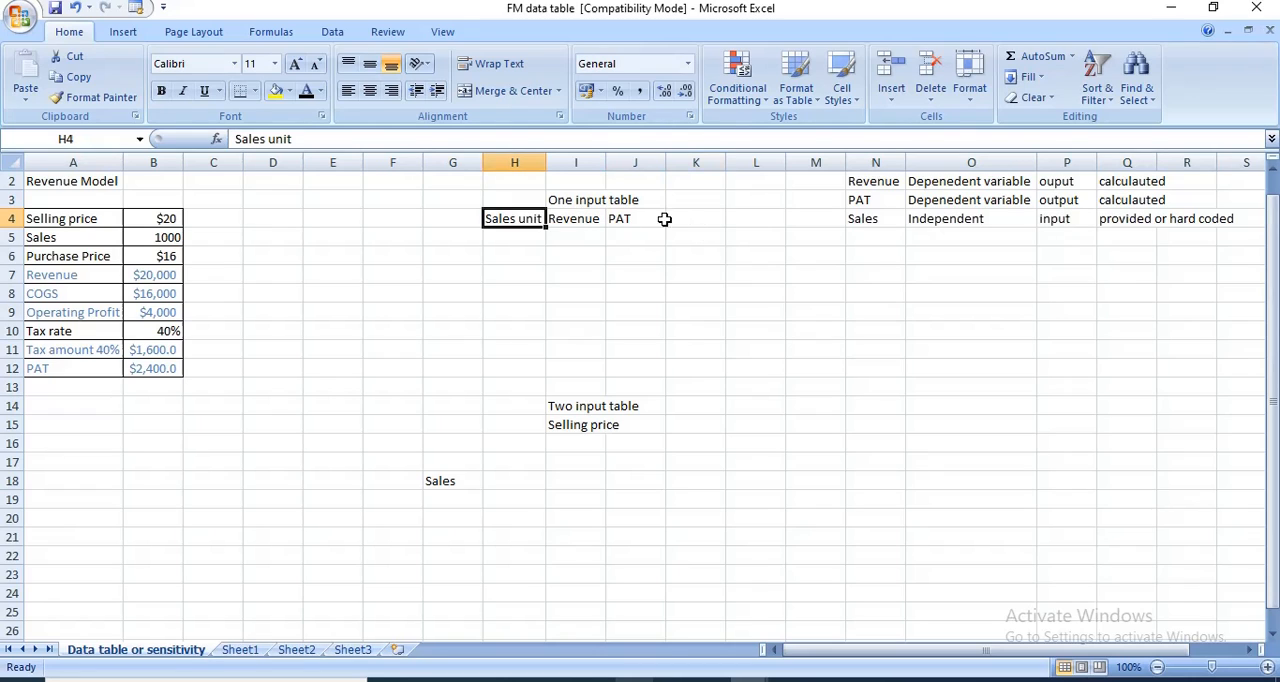
pyautogui.click(684, 220)
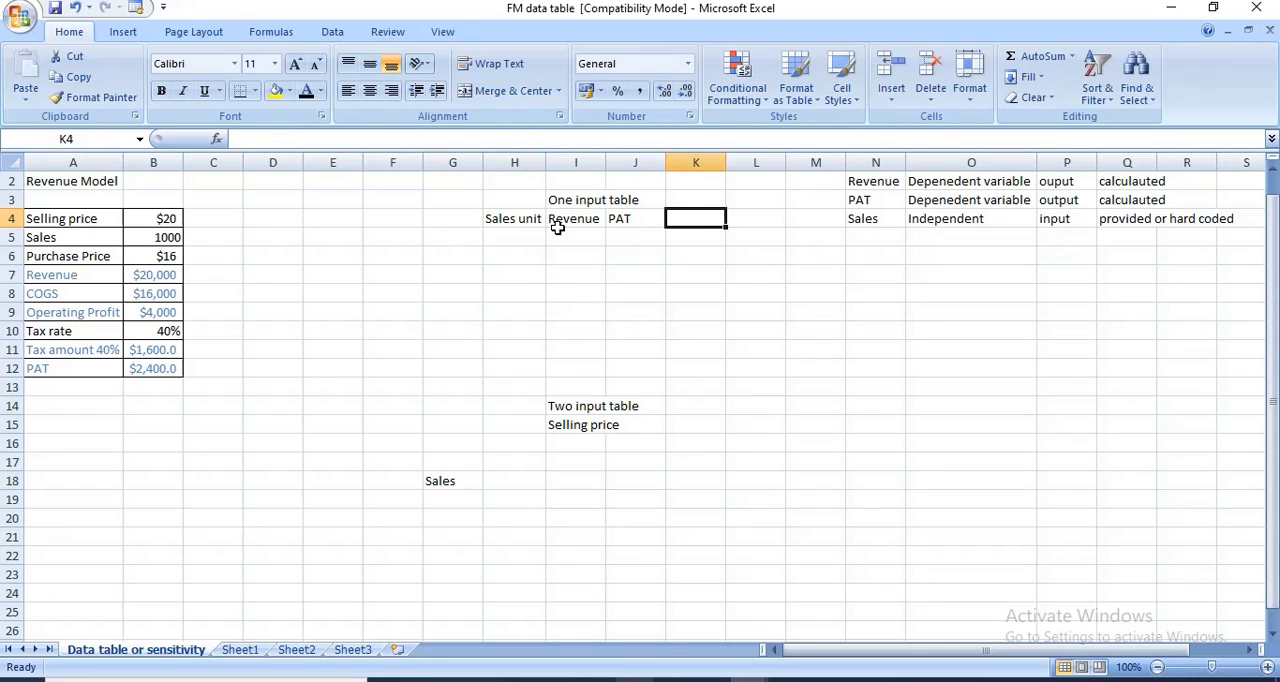
pyautogui.click(92, 314)
pyautogui.hotkey('ctrl', 'c')
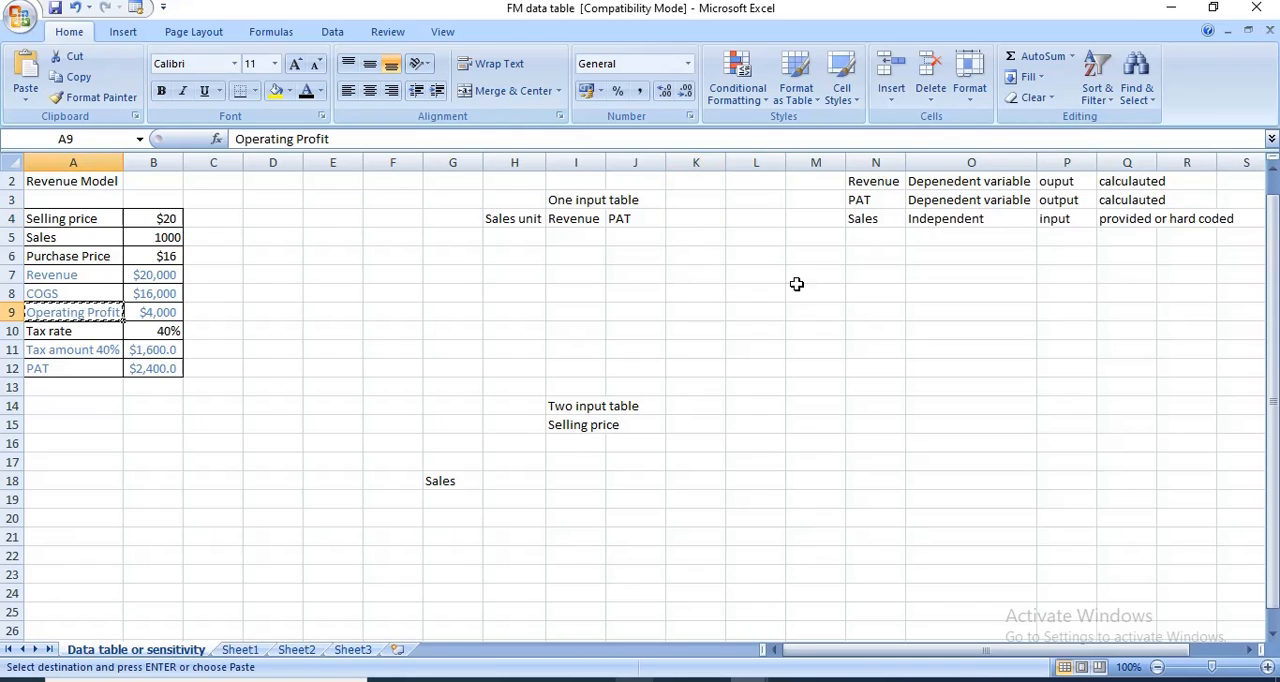
pyautogui.click(705, 220)
pyautogui.press('Return')
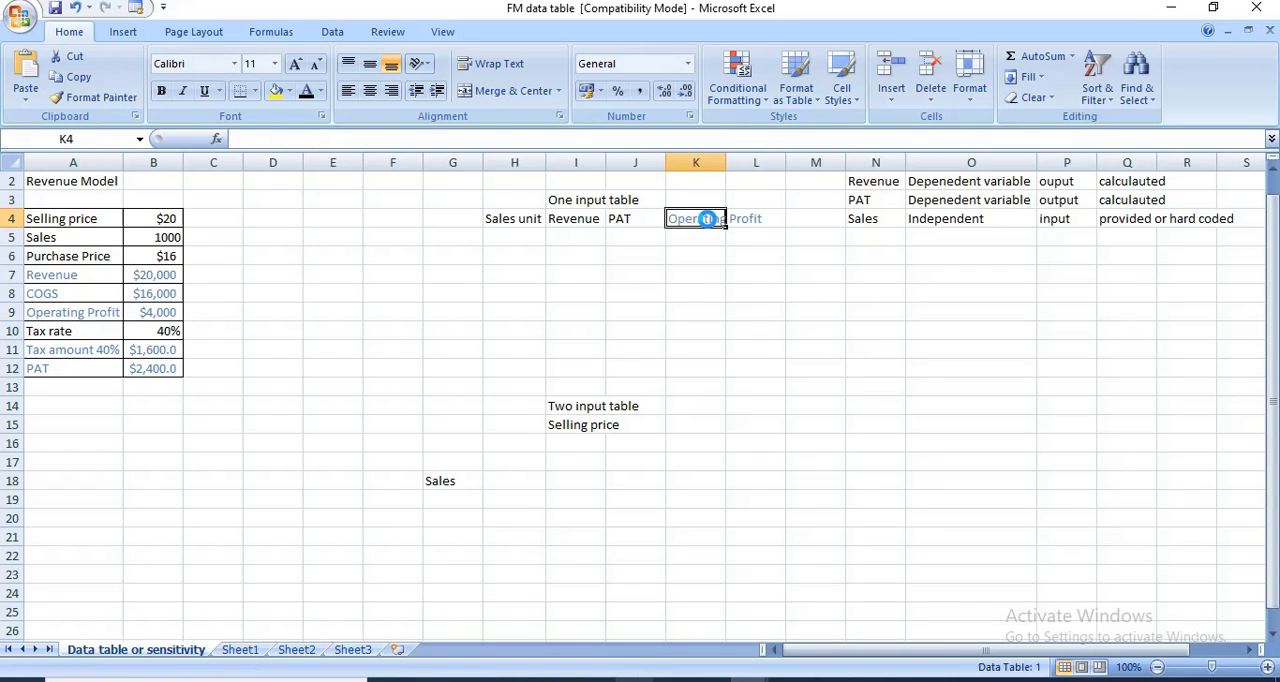
pyautogui.hotkey('ctrl', 'v')
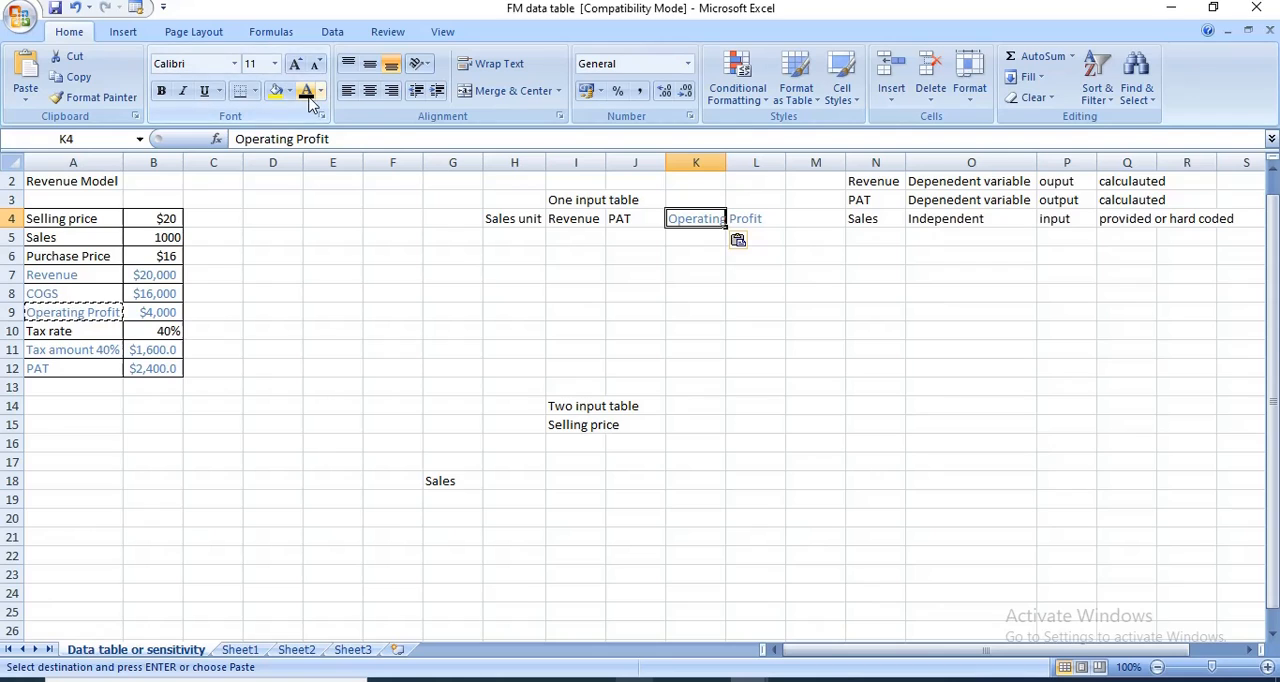
pyautogui.press('Escape')
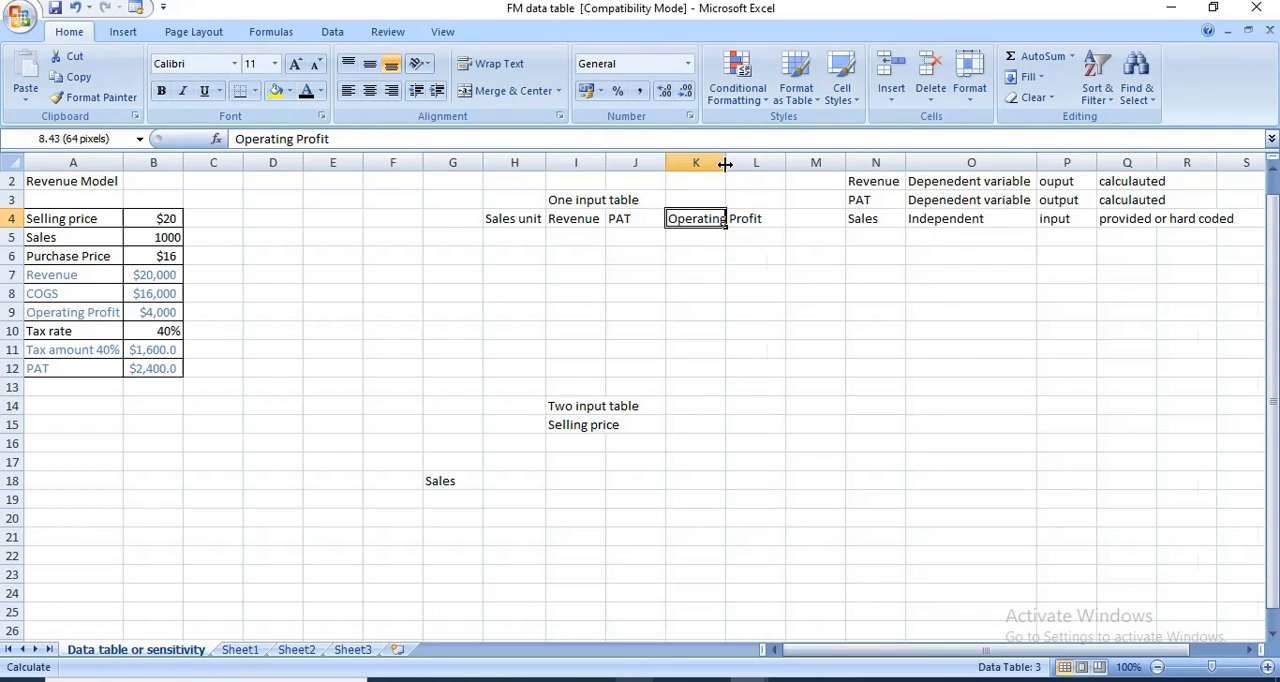
pyautogui.doubleClick(725, 163)
# - Enter the alternative sales units 1500, 2000, 2500, 900 and 800 in H5:H9 under Sales unit
pyautogui.click(512, 221)
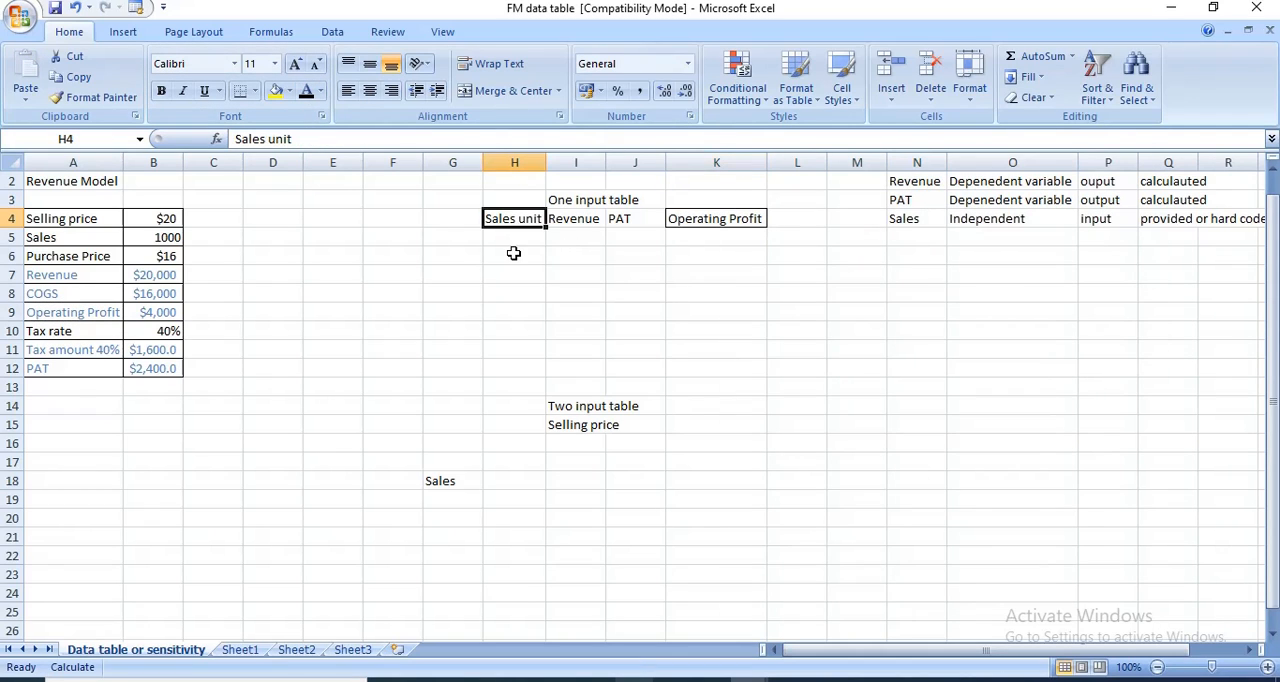
pyautogui.click(519, 237)
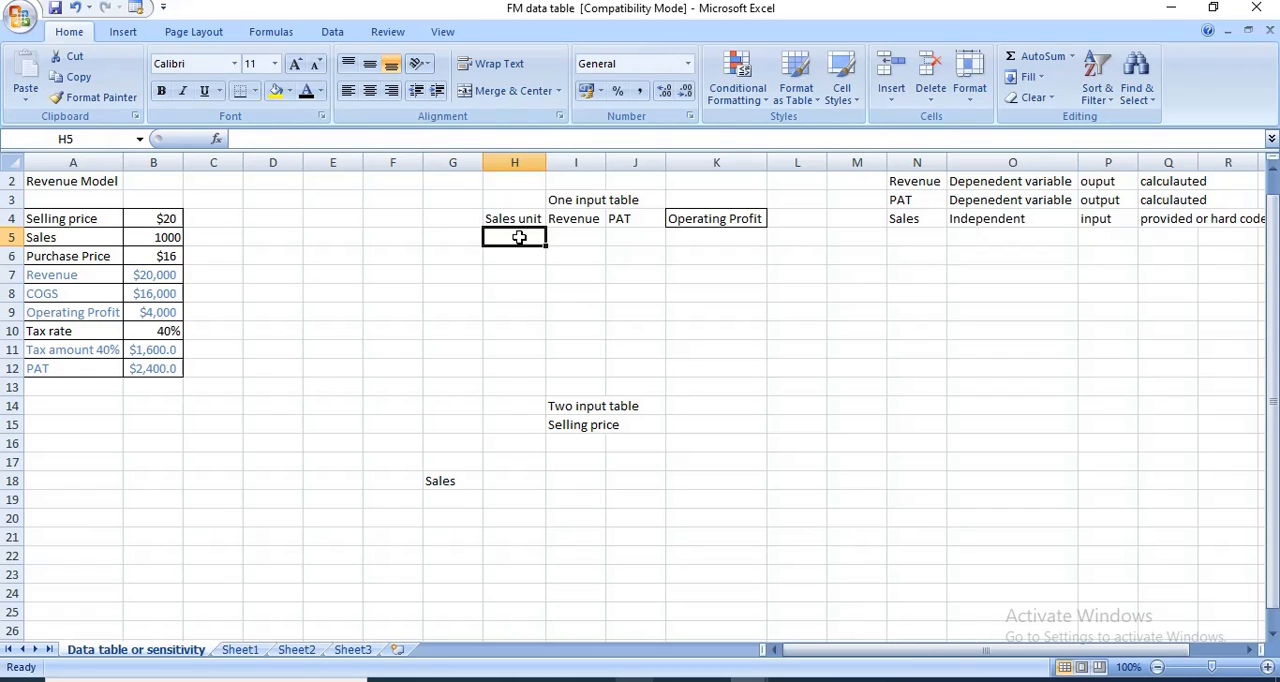
pyautogui.write('1500')
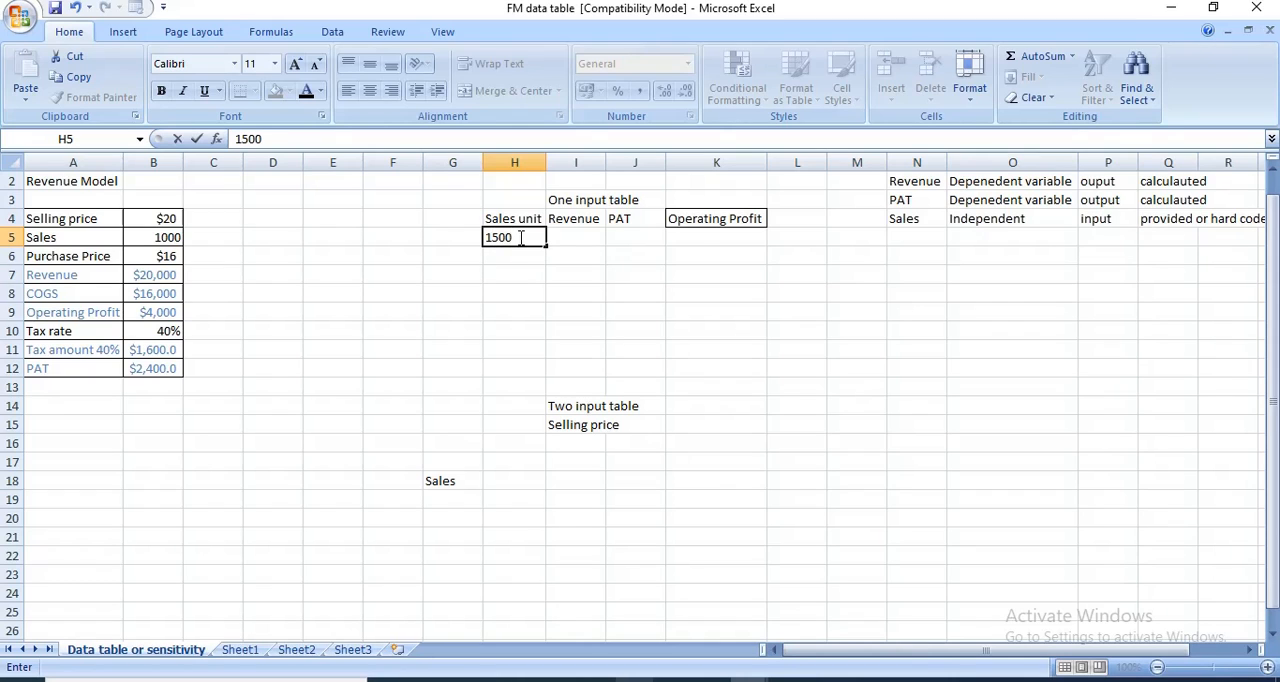
pyautogui.press('Return')
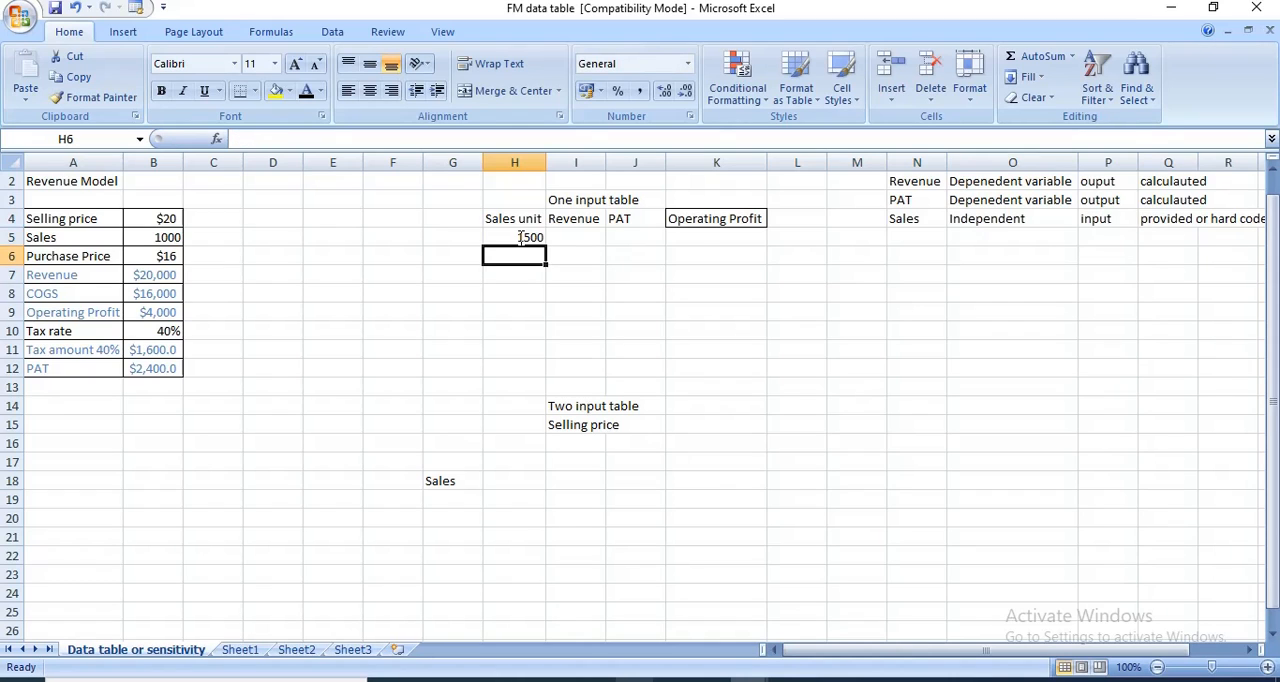
pyautogui.write('2000')
pyautogui.press('Return')
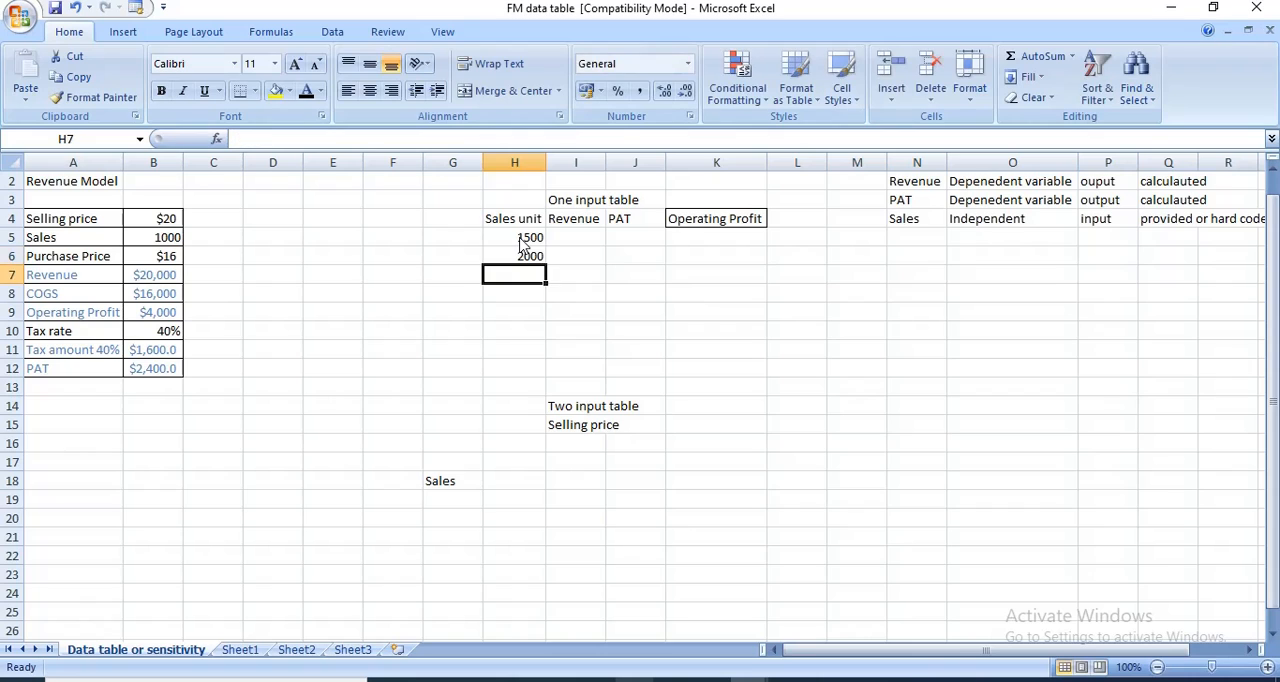
pyautogui.write('2500')
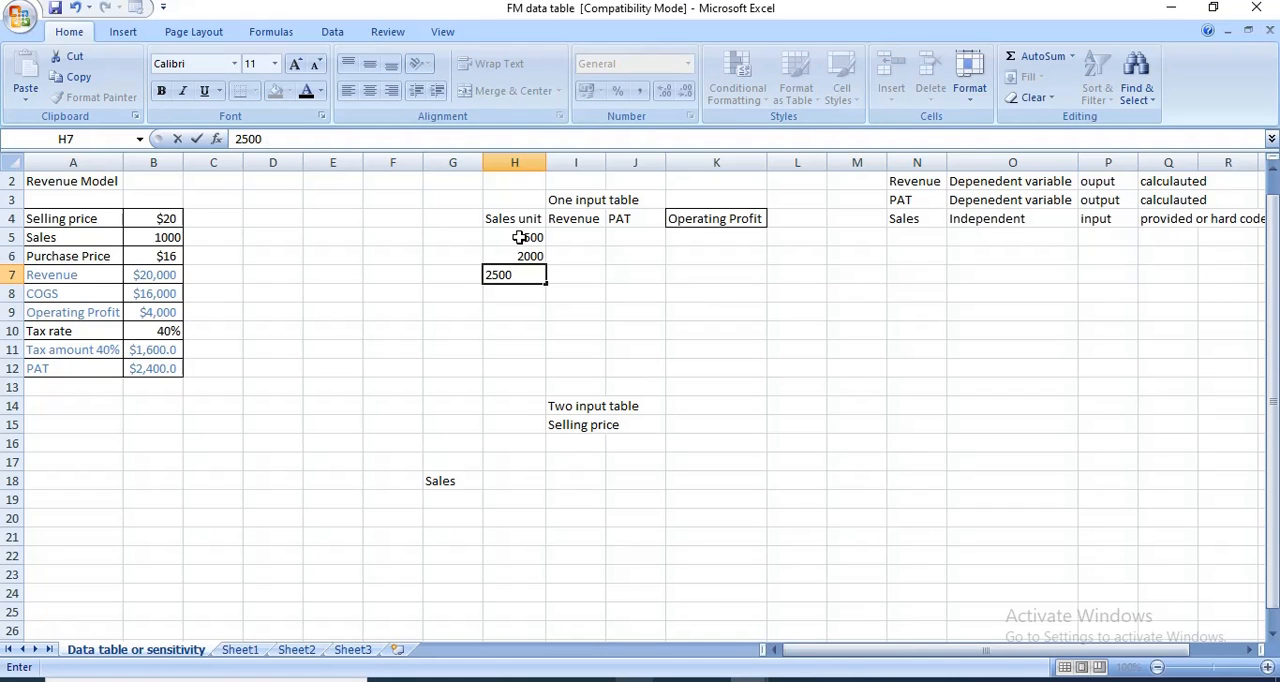
pyautogui.press('Return')
pyautogui.write('1')
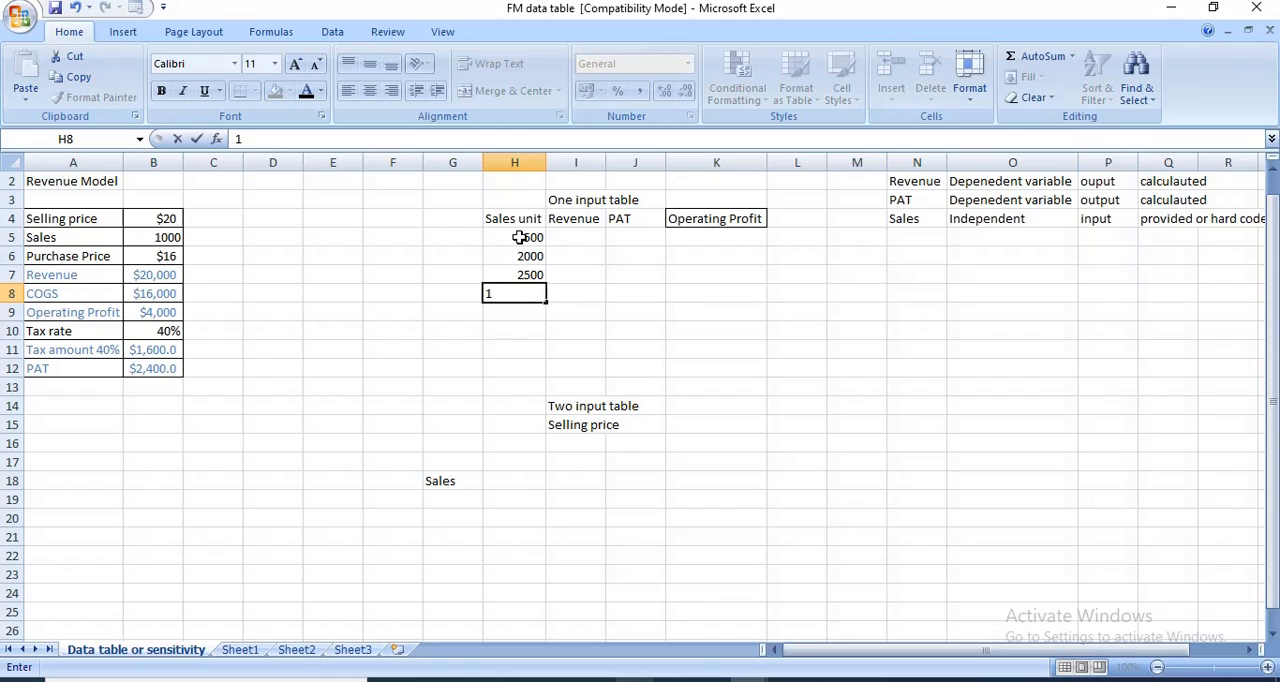
pyautogui.write('900')
pyautogui.press('Return')
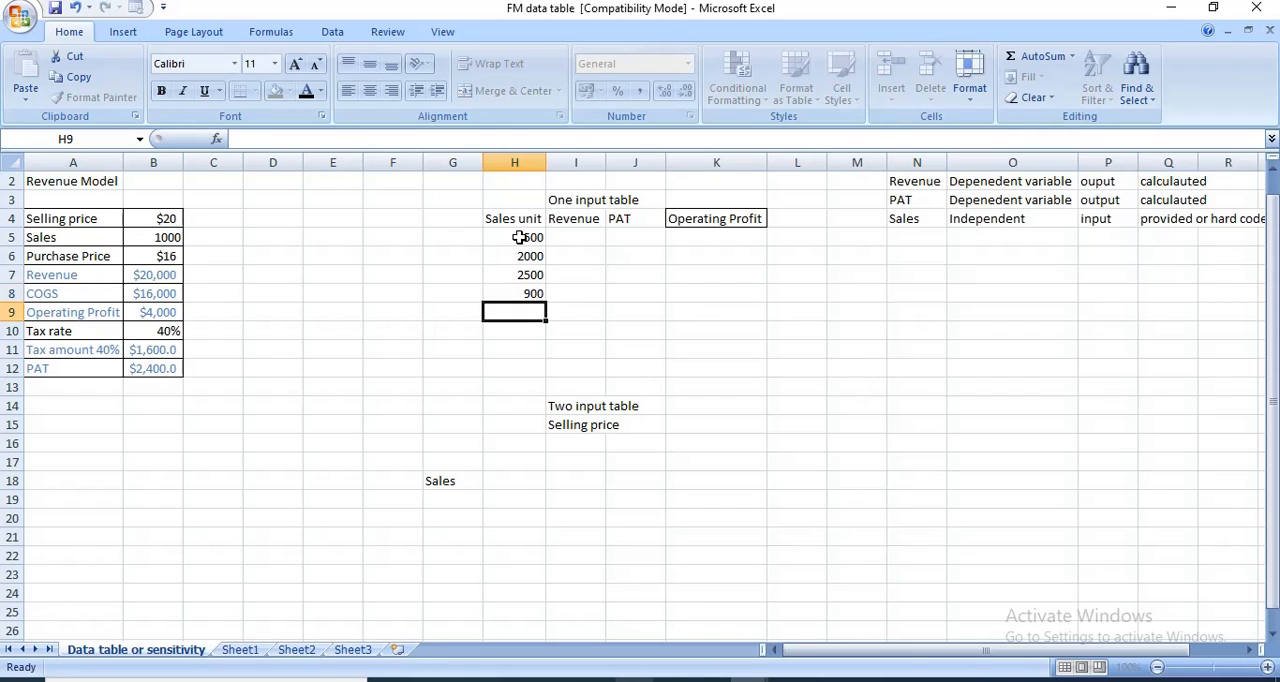
pyautogui.write('800')
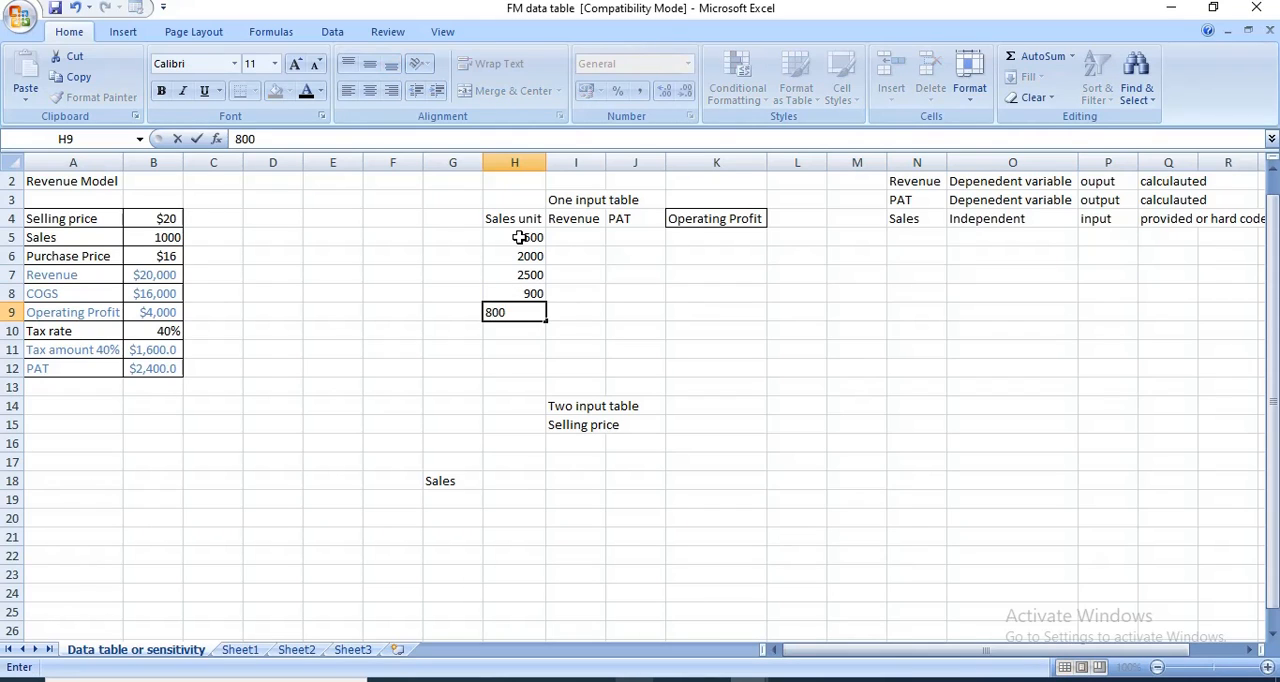
pyautogui.press('Return')
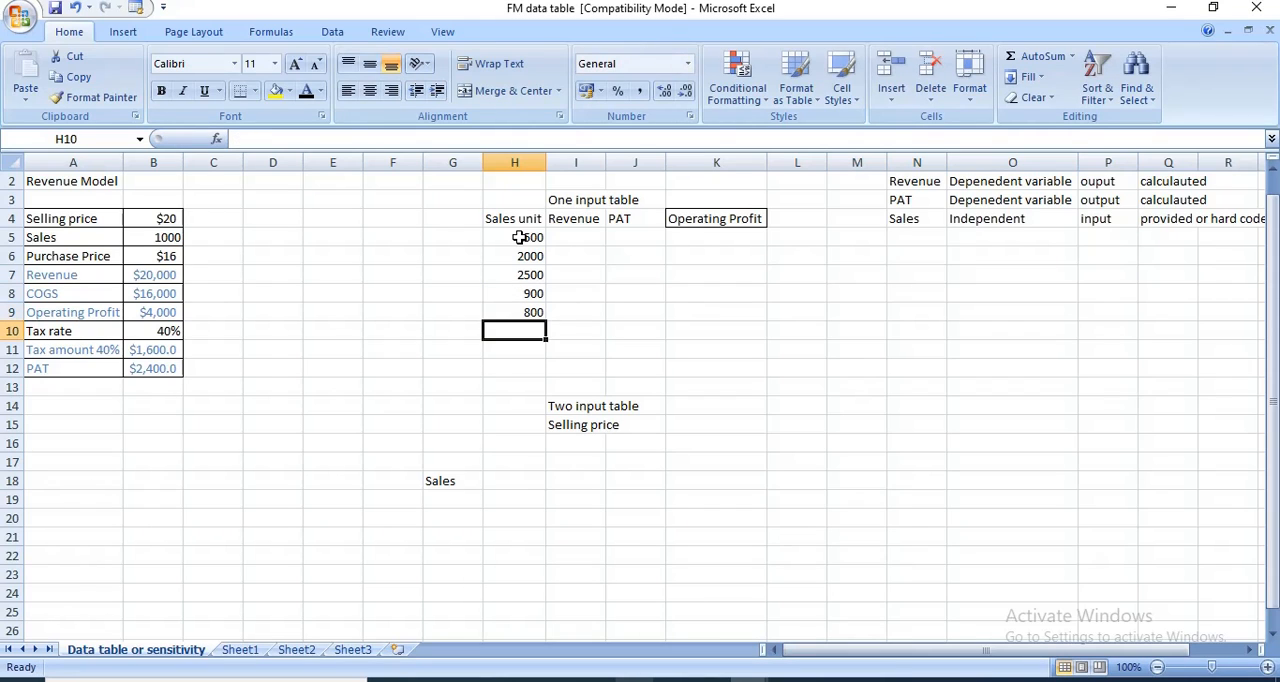
# - Apply all borders to the one input table range H4:K9
pyautogui.click(585, 237)
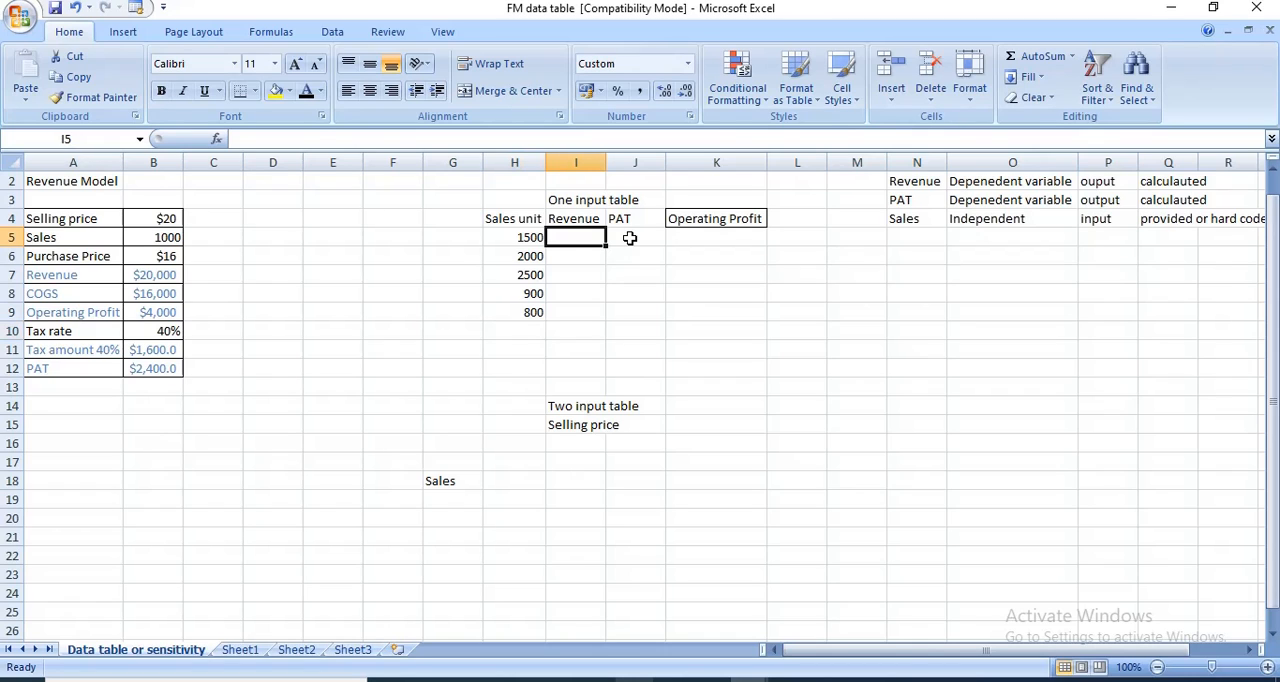
pyautogui.click(686, 219)
pyautogui.click(489, 219)
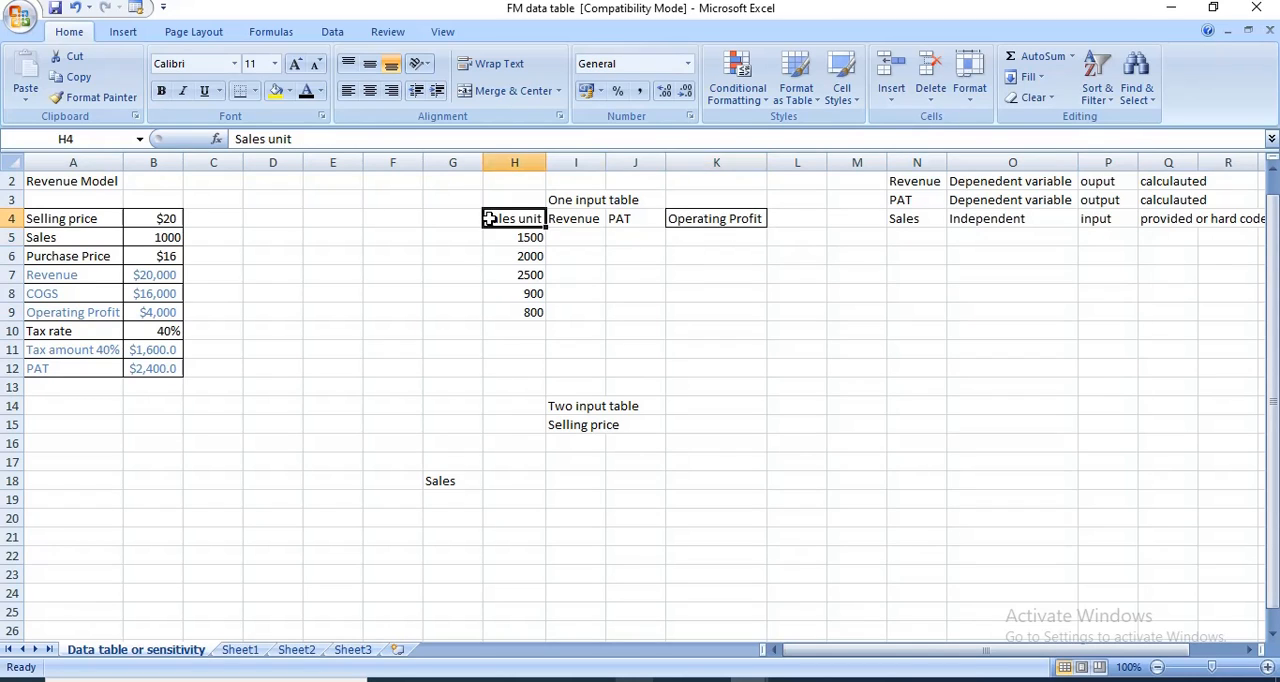
pyautogui.moveTo(489, 219); pyautogui.dragTo(729, 315)
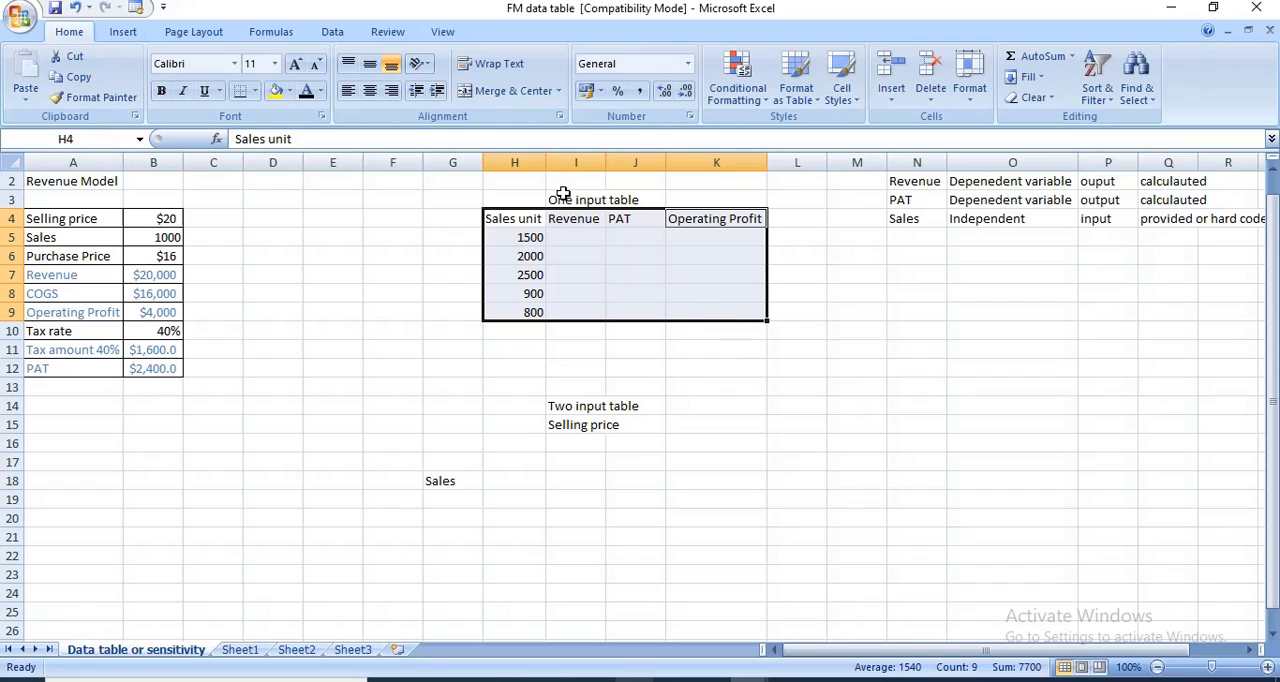
pyautogui.click(256, 91)
pyautogui.click(300, 248)
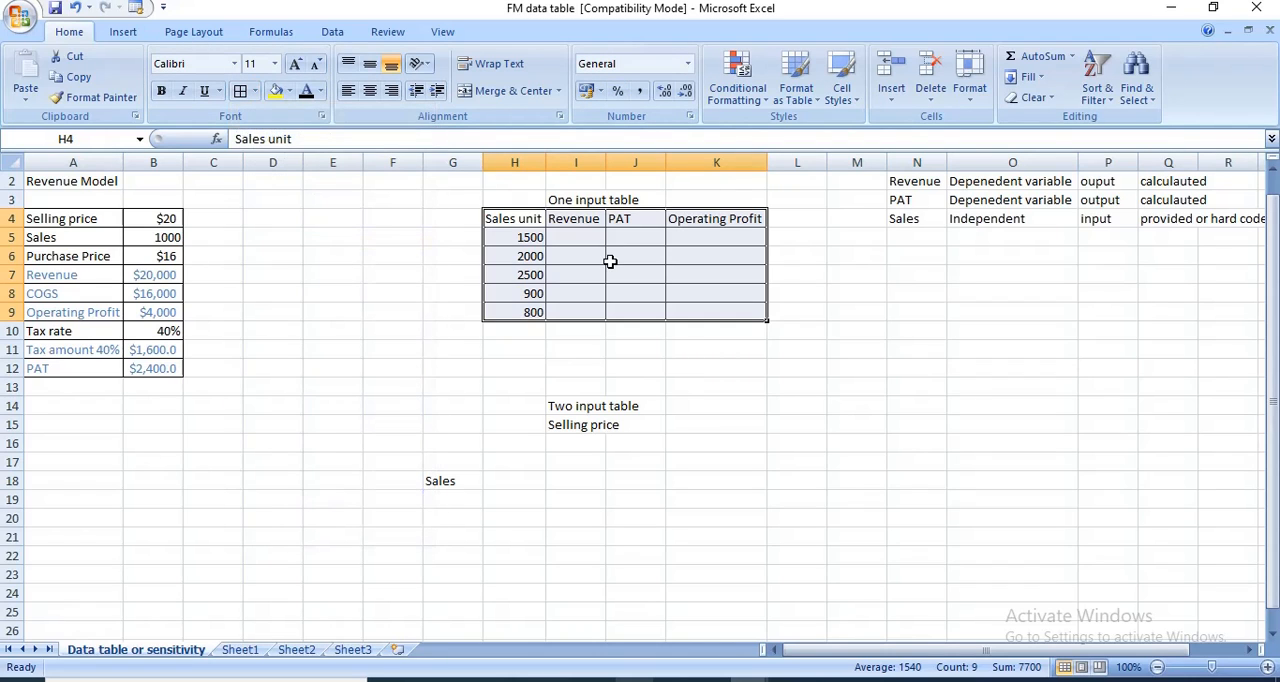
# - Make the One input table title row H3:K3 bold
pyautogui.click(588, 242)
pyautogui.moveTo(531, 206); pyautogui.dragTo(677, 203)
pyautogui.hotkey('ctrl', 'b')
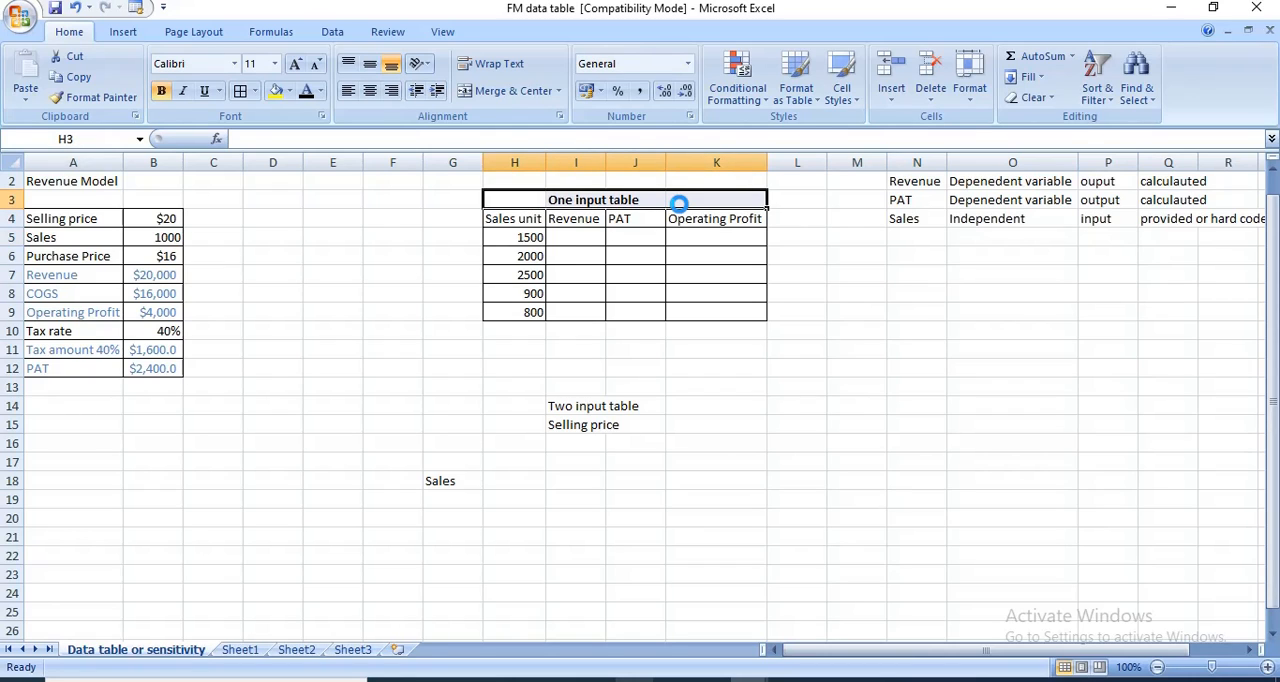
# - Move the sales unit values in H5:H9 down one row to H6:H10
pyautogui.click(577, 255)
pyautogui.click(574, 232)
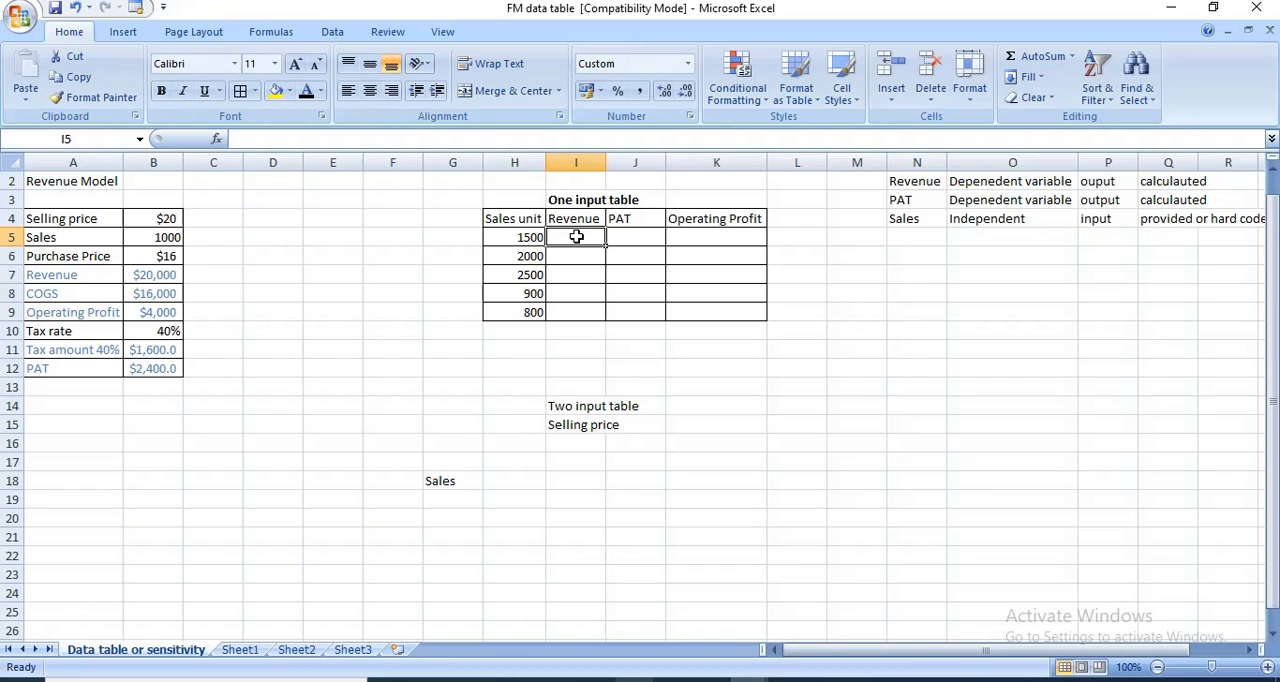
pyautogui.moveTo(529, 238); pyautogui.dragTo(519, 311)
pyautogui.hotkey('ctrl', 'c')
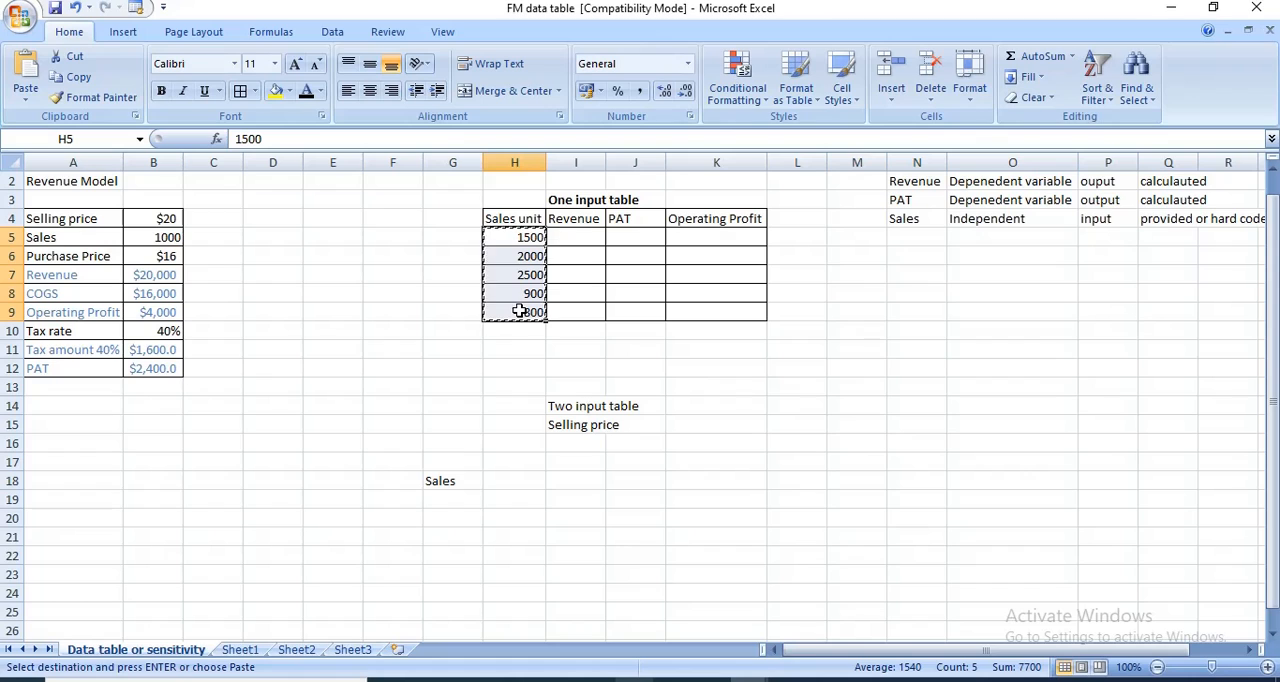
pyautogui.click(522, 256)
pyautogui.press('Return')
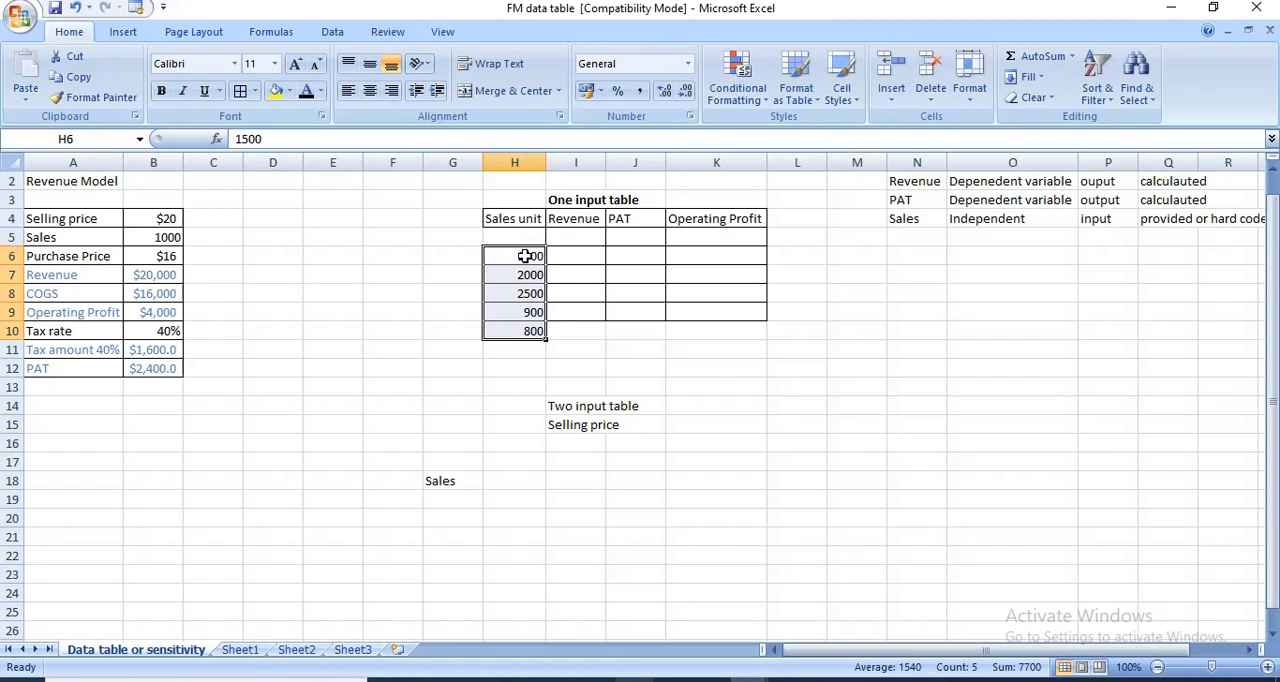
# - Link the first table row to the model's outputs, with Revenue in I5 as =B7 and PAT in J5 as =B12
pyautogui.click(576, 241)
pyautogui.write('=')
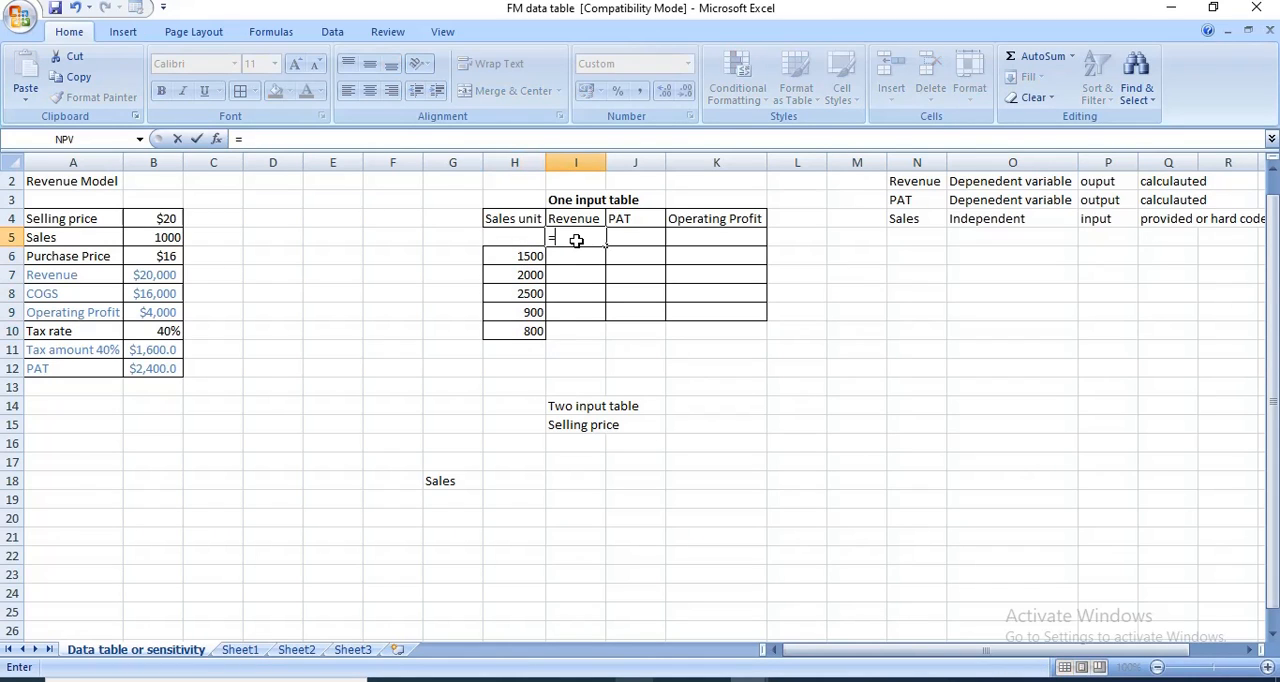
pyautogui.click(148, 277)
pyautogui.press('Return')
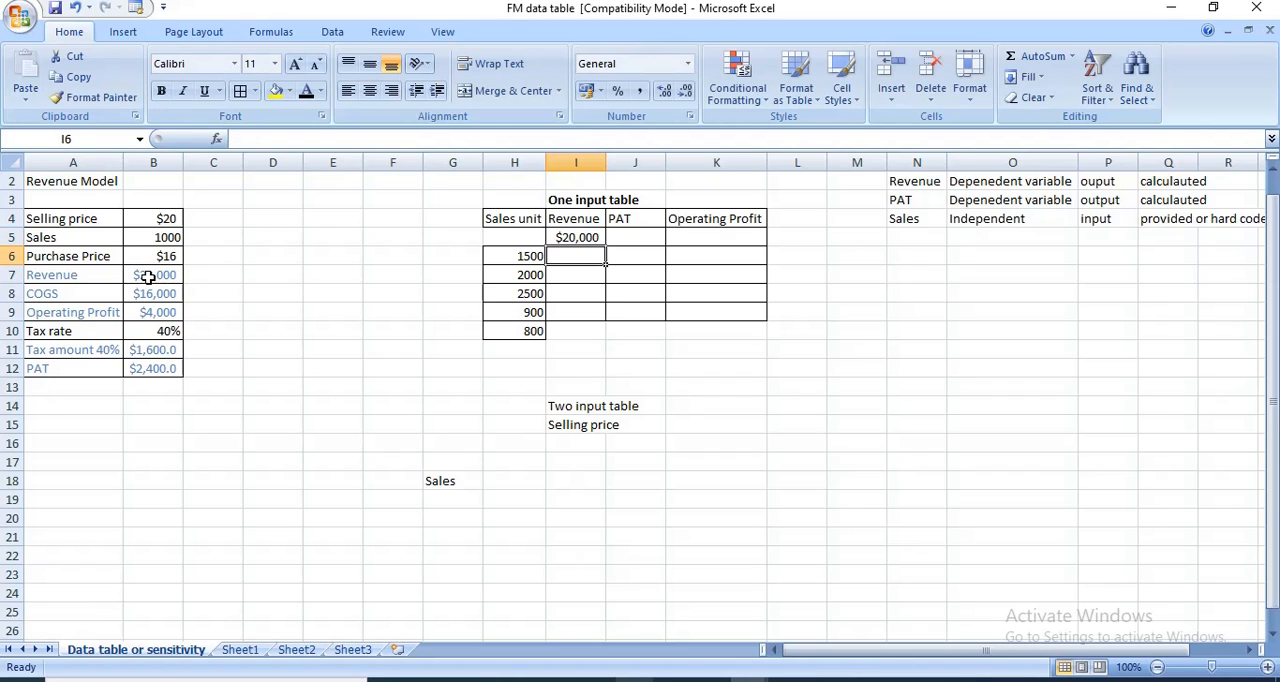
pyautogui.click(618, 237)
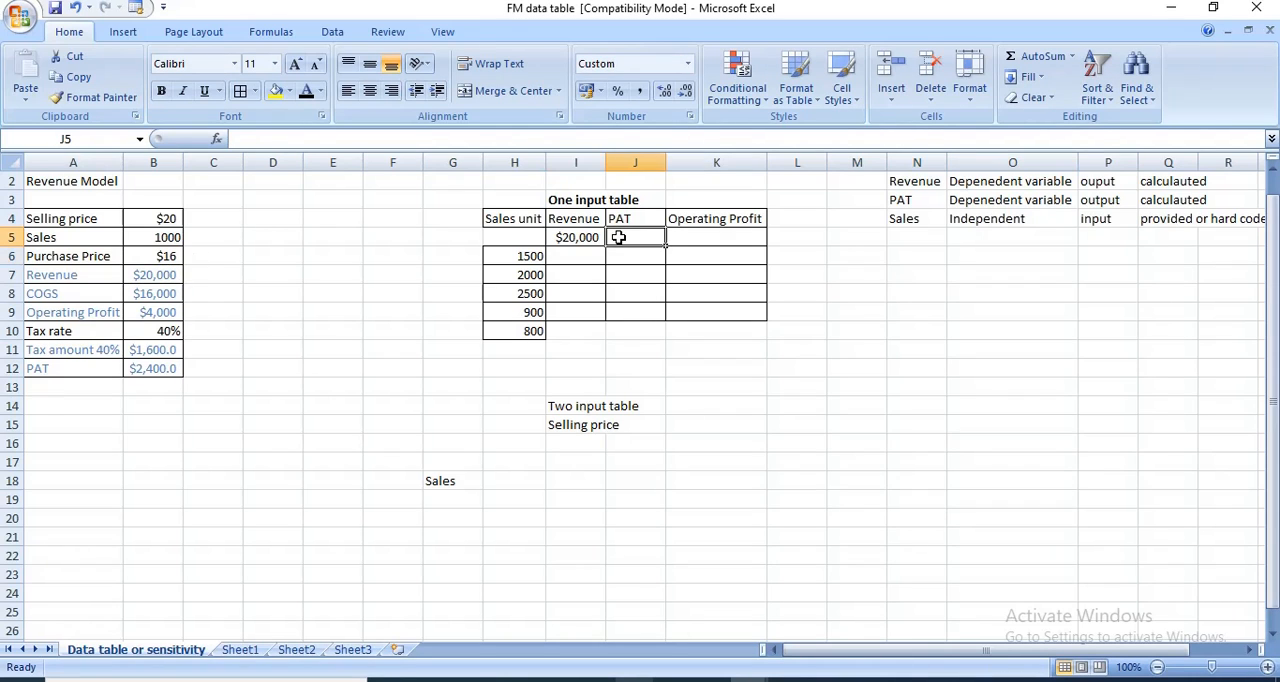
pyautogui.write('=')
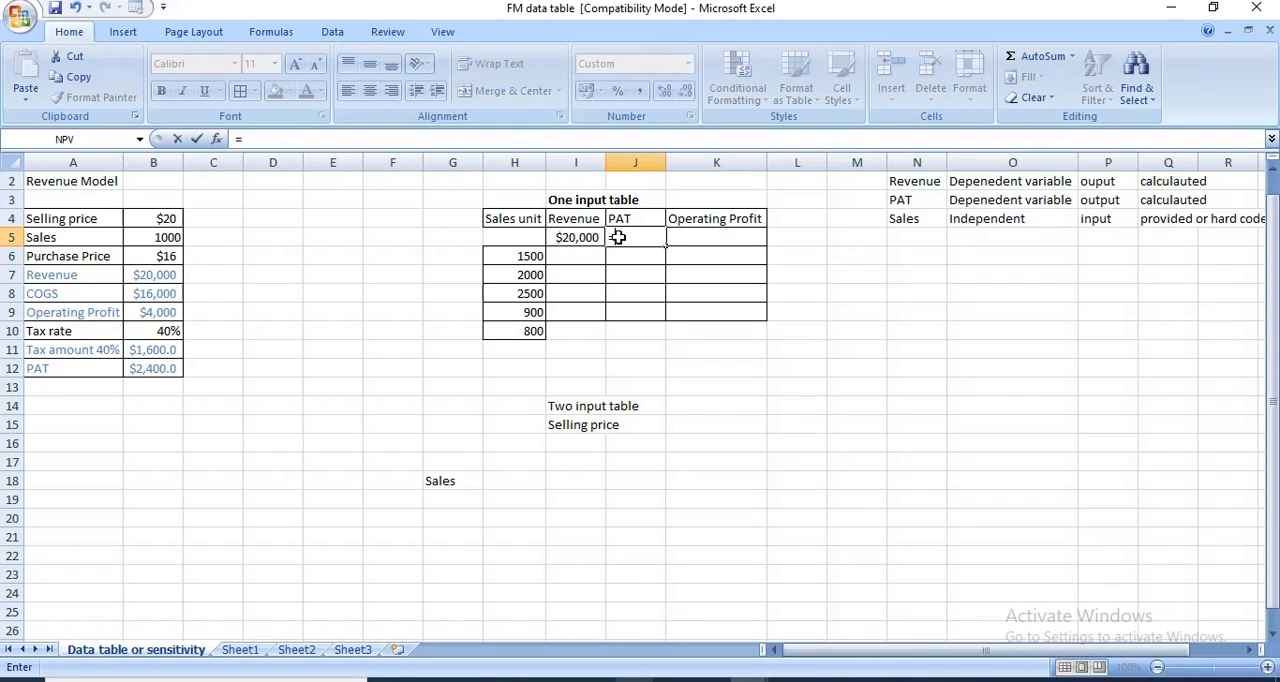
pyautogui.click(164, 367)
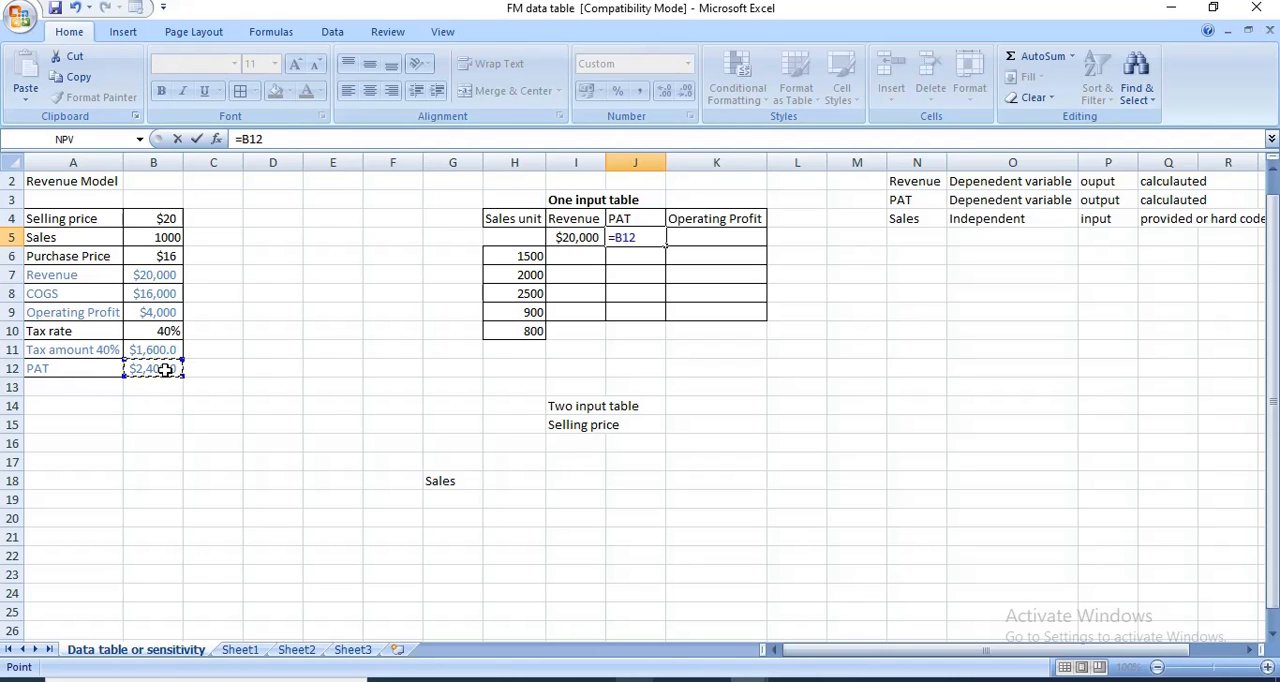
pyautogui.press('Return')
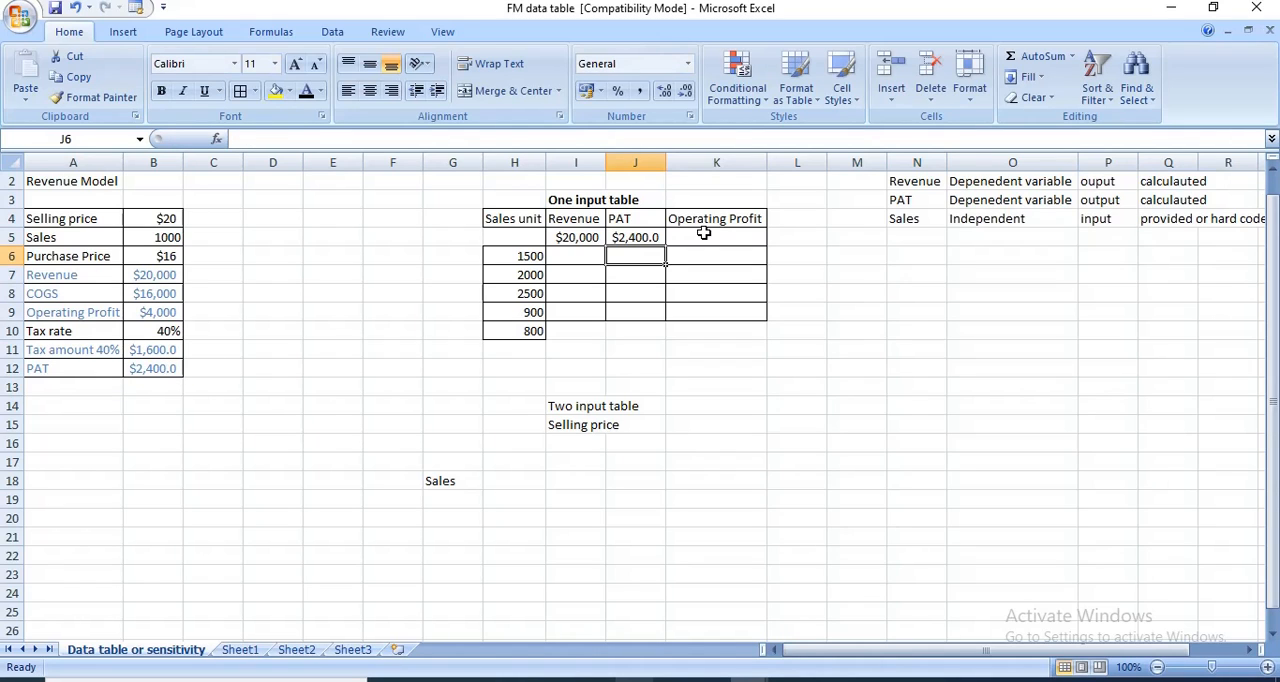
# - Link K5 to the model's operating profit with =B9 and H5 to its sales input with =B5
pyautogui.click(703, 233)
pyautogui.write('=')
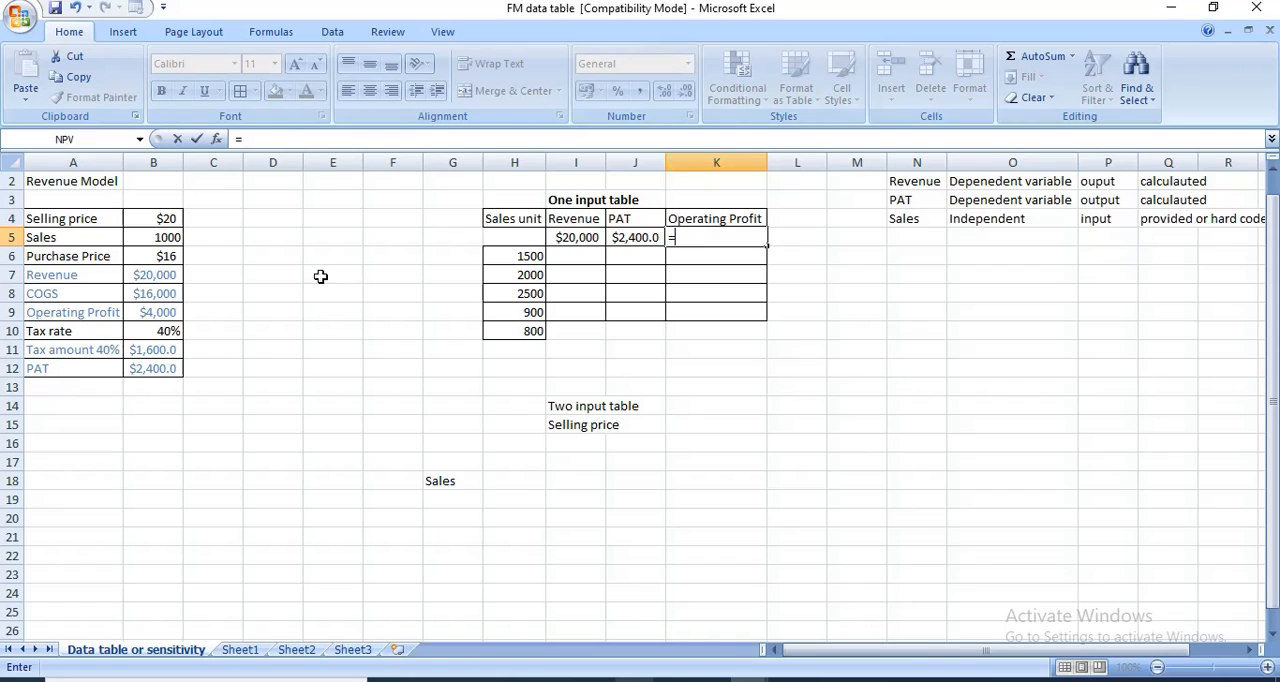
pyautogui.click(153, 313)
pyautogui.press('Return')
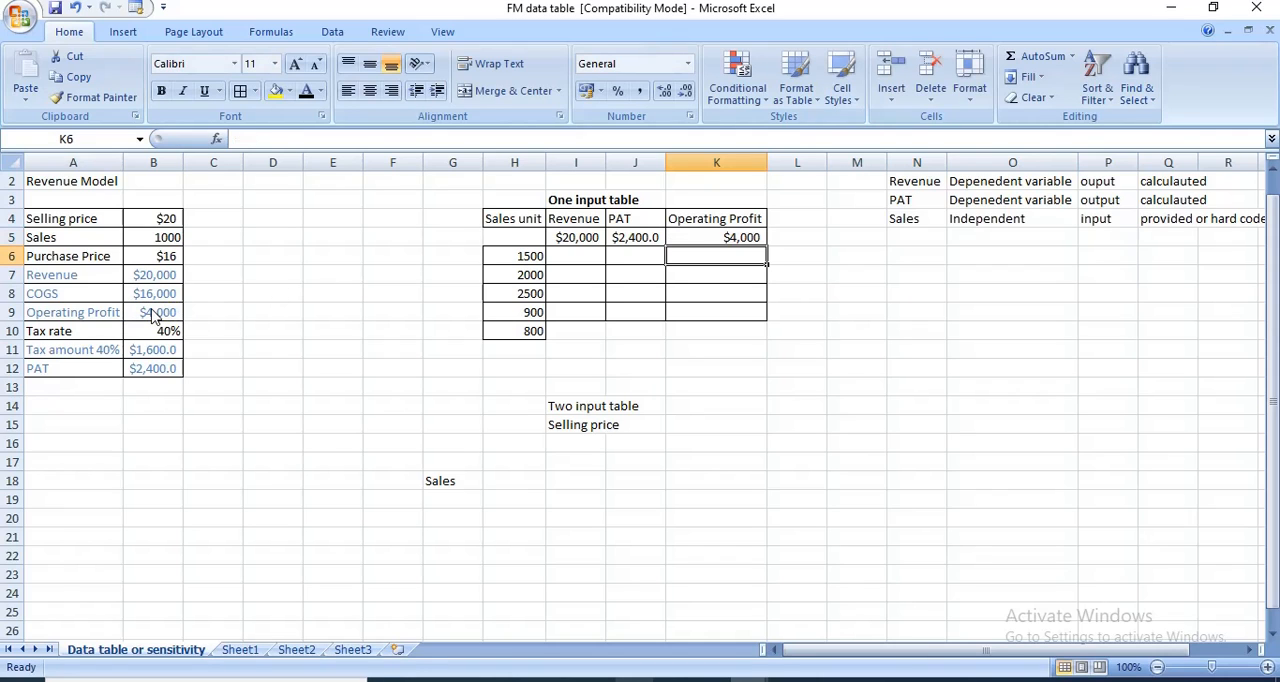
pyautogui.click(535, 236)
pyautogui.write('=')
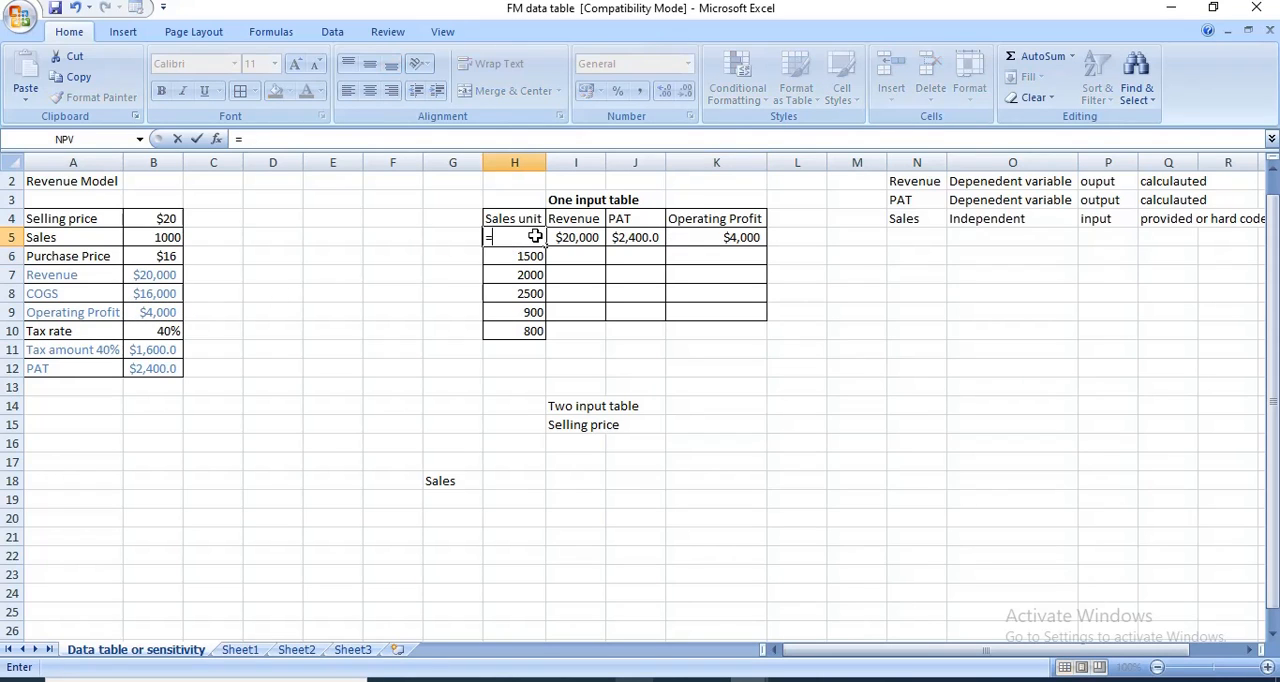
pyautogui.click(140, 240)
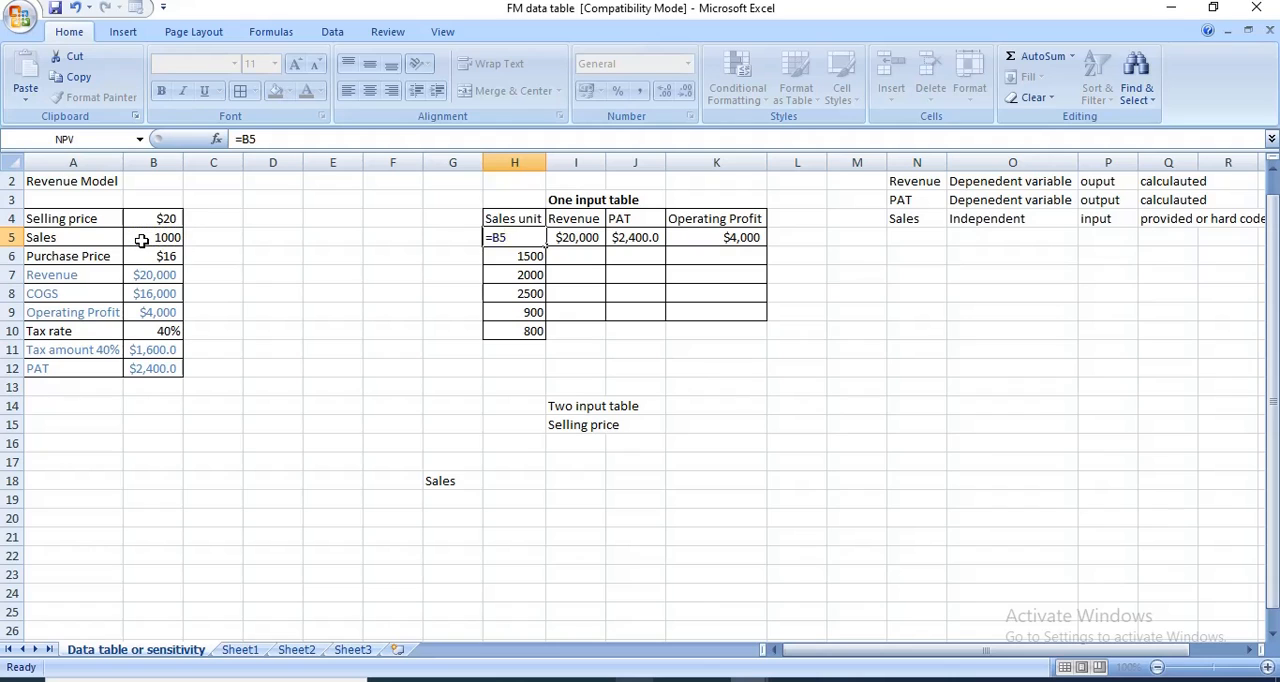
pyautogui.press('Return')
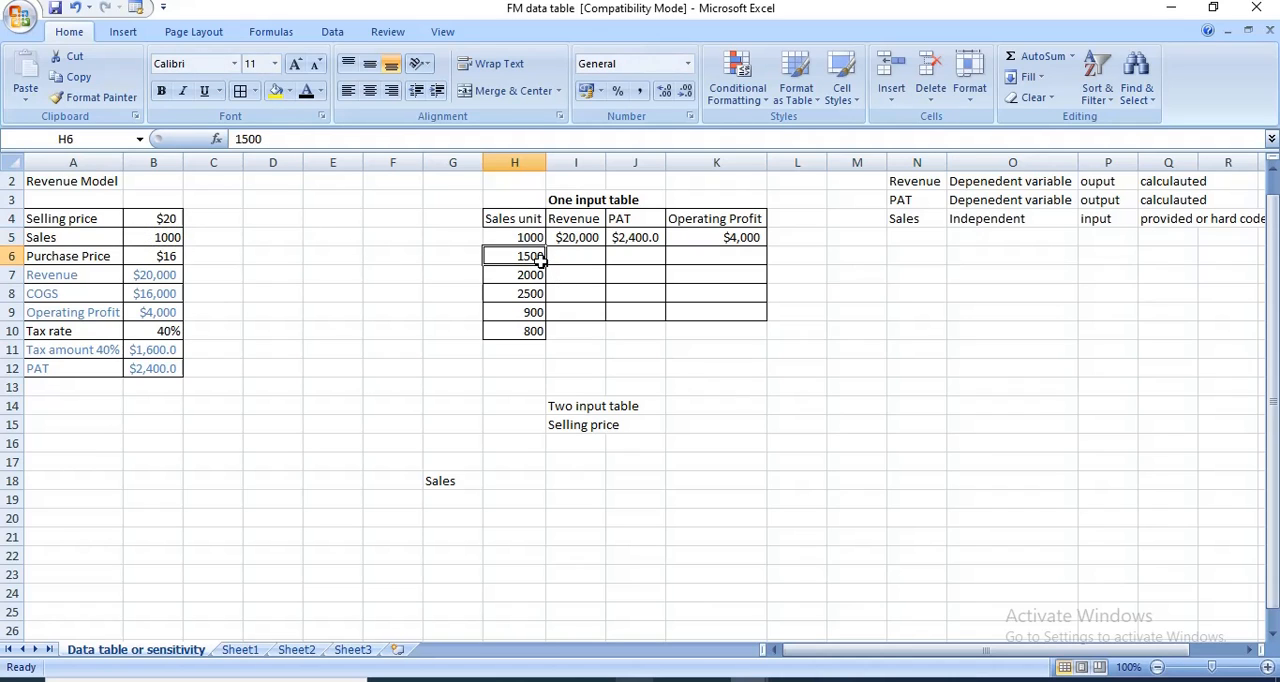
pyautogui.click(515, 217)
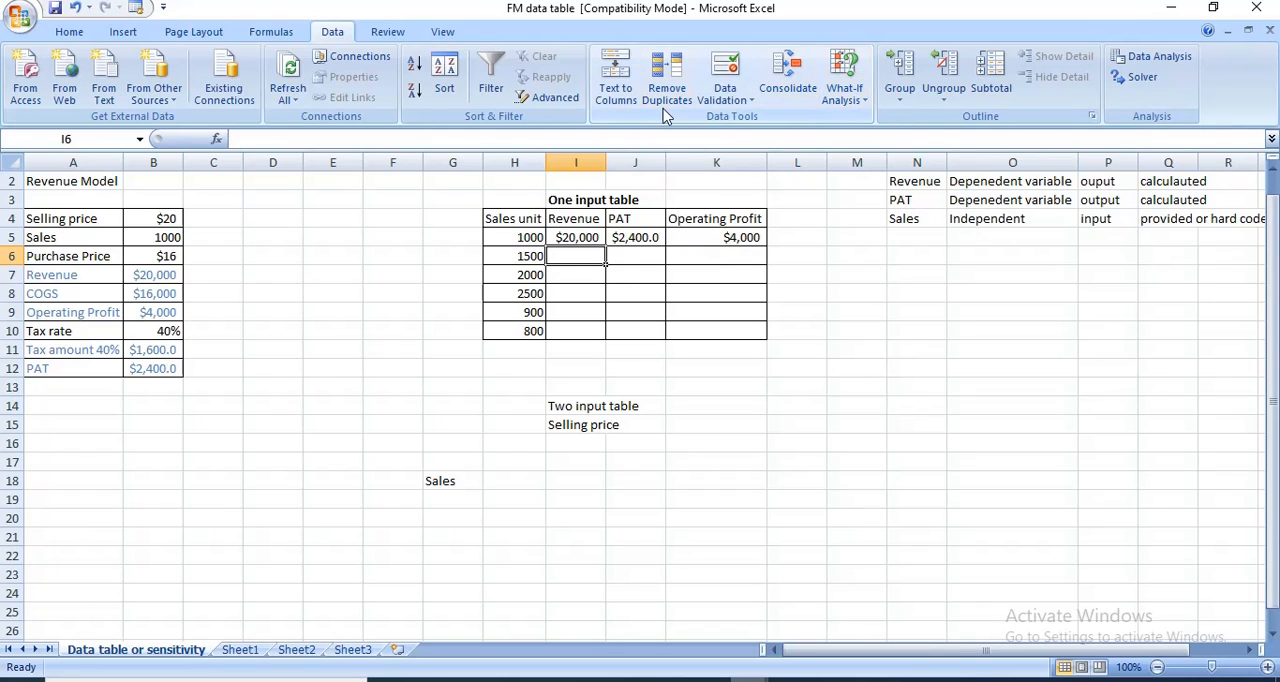
pyautogui.click(866, 100)
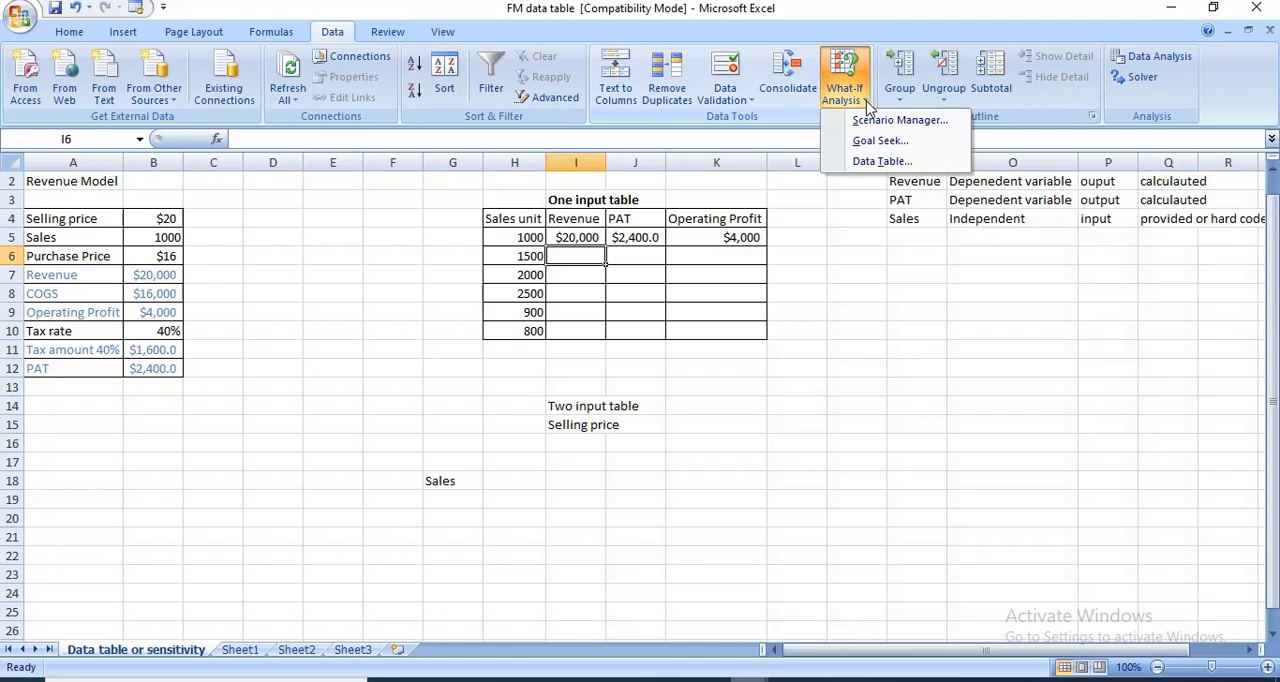
pyautogui.click(884, 161)
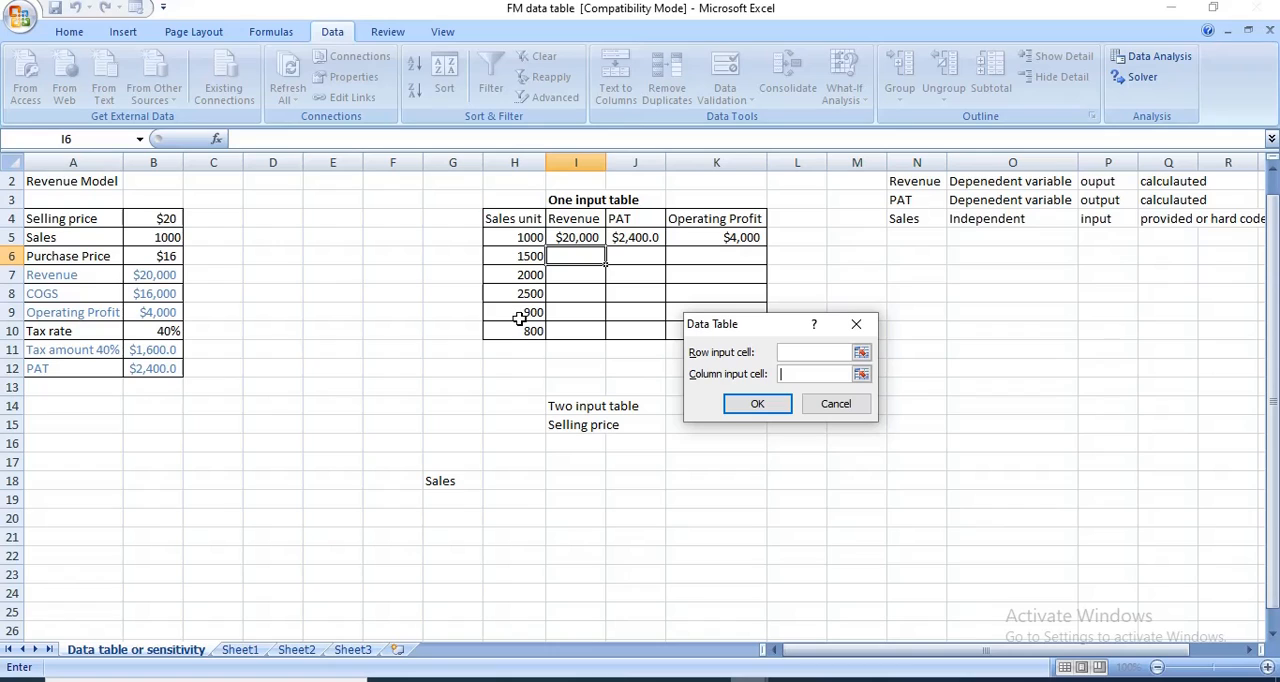
pyautogui.click(170, 237)
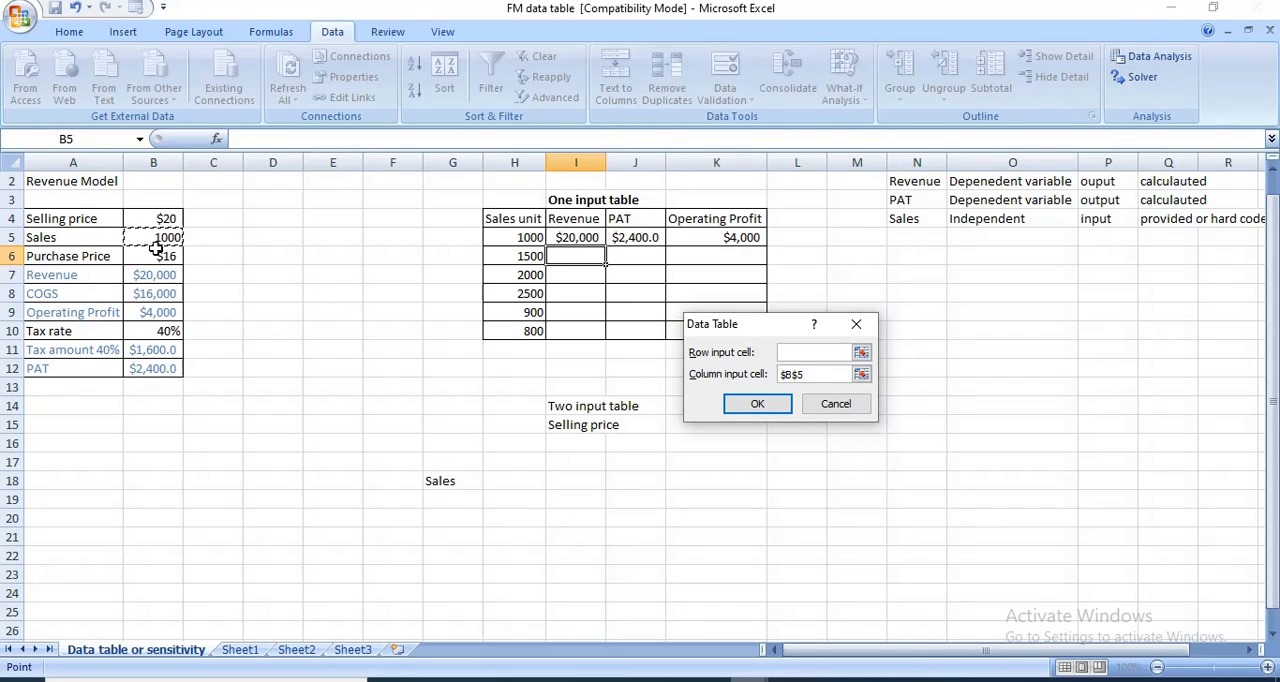
pyautogui.click(264, 310)
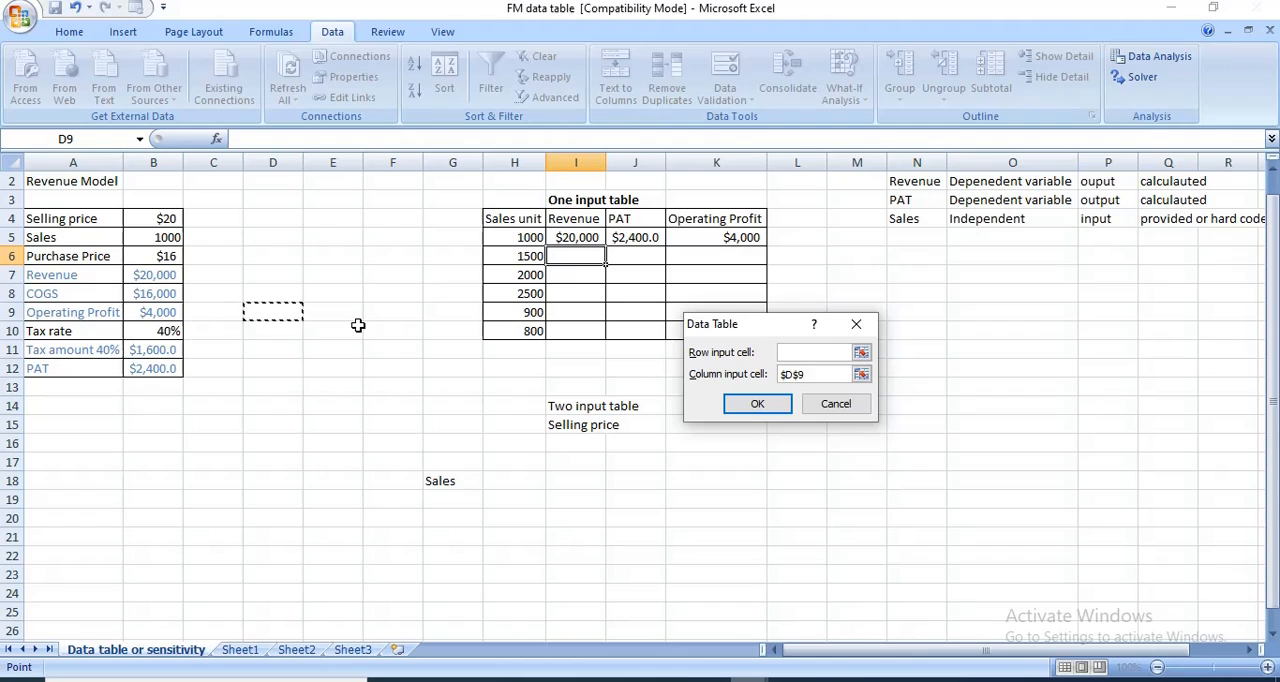
pyautogui.press('BackSpace')
pyautogui.press('BackSpace')
pyautogui.click(159, 244)
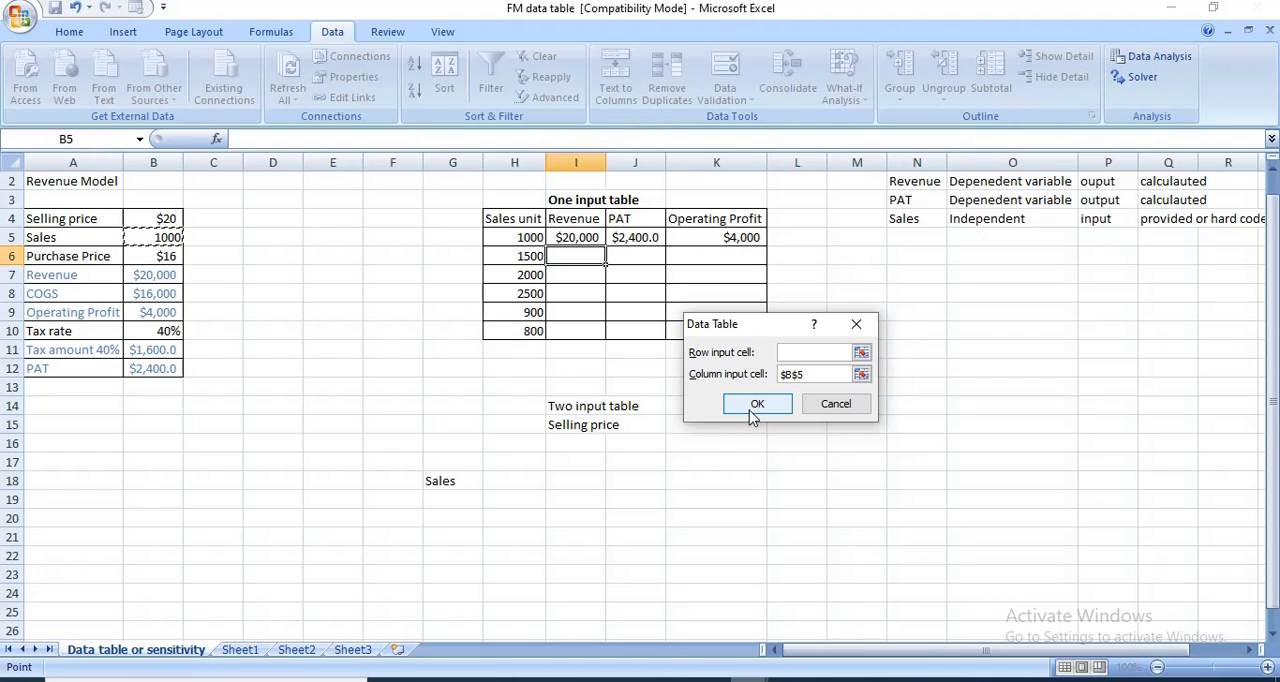
pyautogui.click(832, 408)
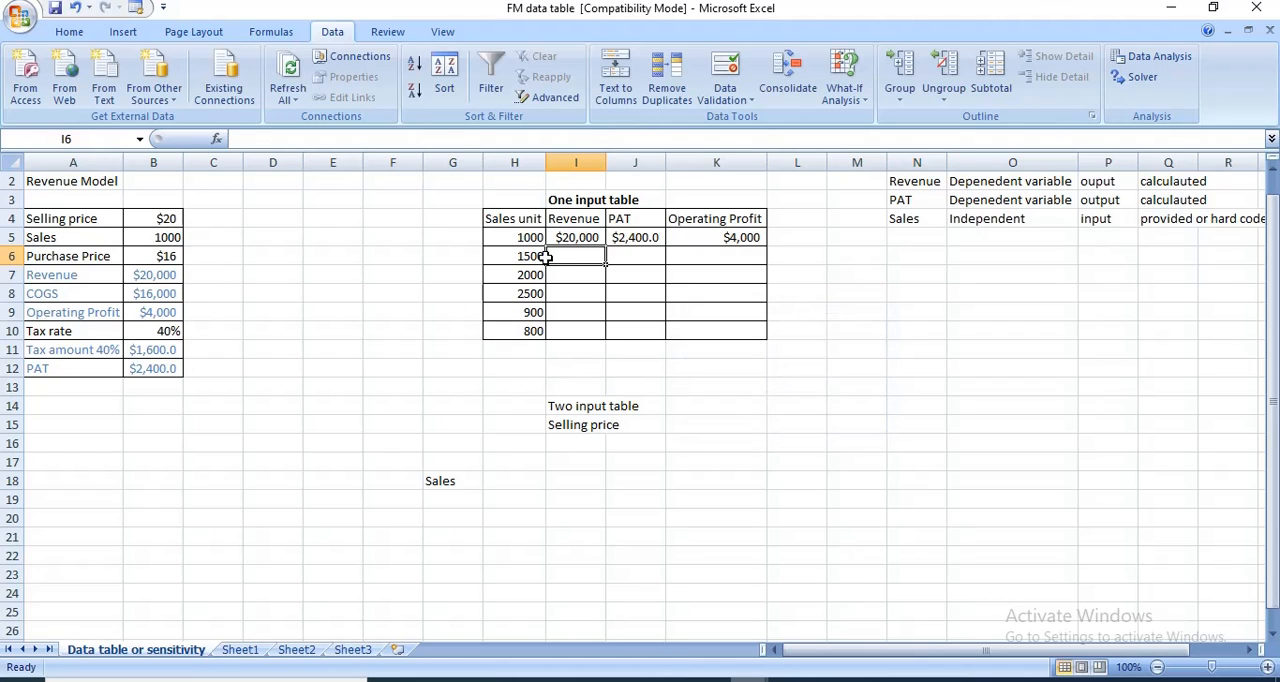
# - Create a one-input data table over H5:K10 using the model's sales cell B5 as the column input cell
pyautogui.moveTo(518, 238); pyautogui.dragTo(703, 328)
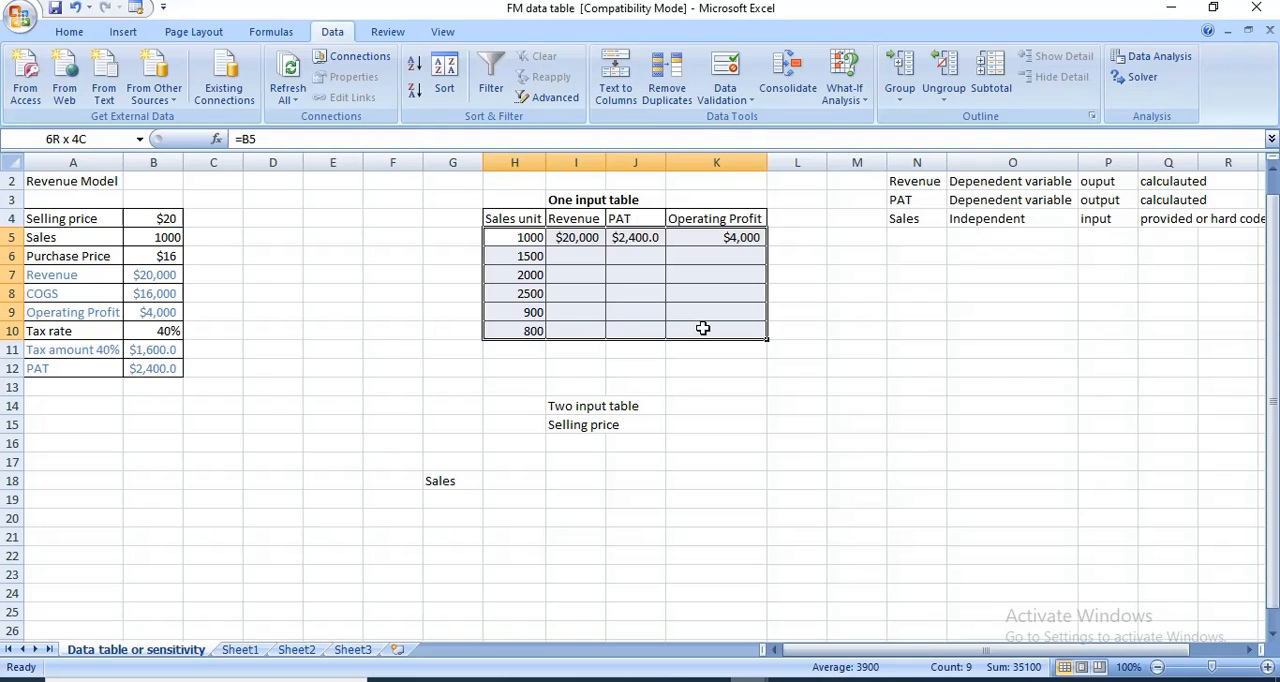
pyautogui.click(845, 80)
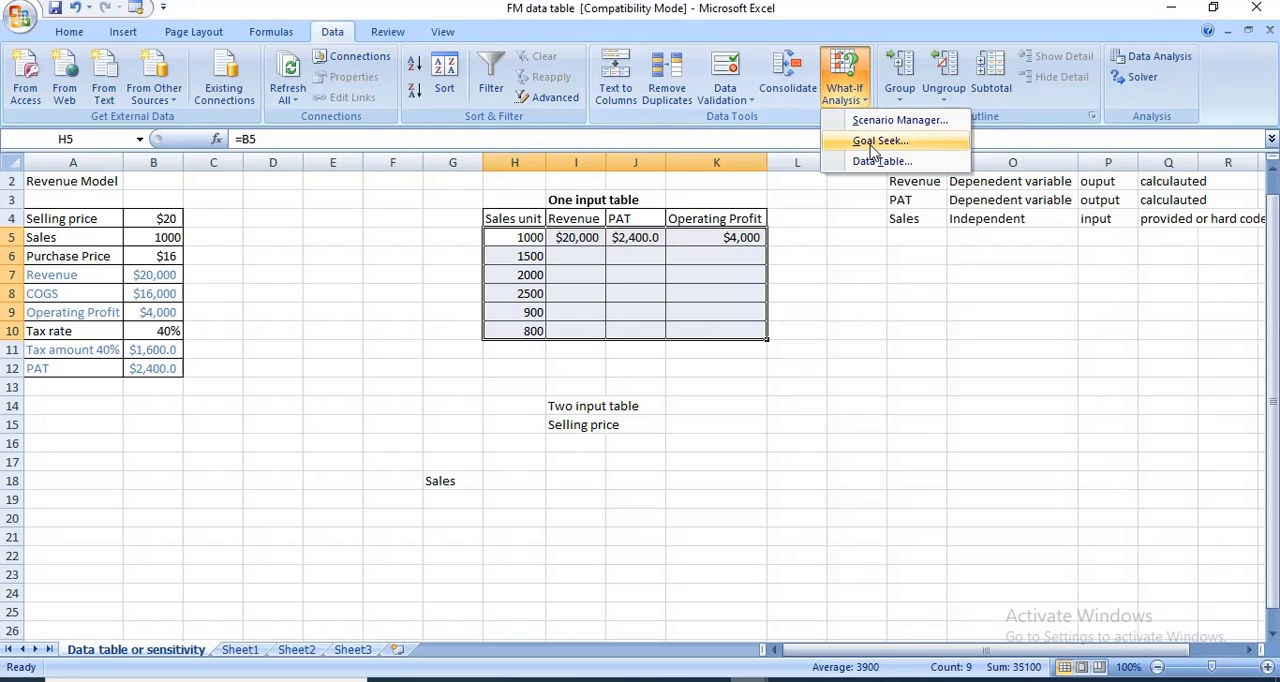
pyautogui.click(880, 161)
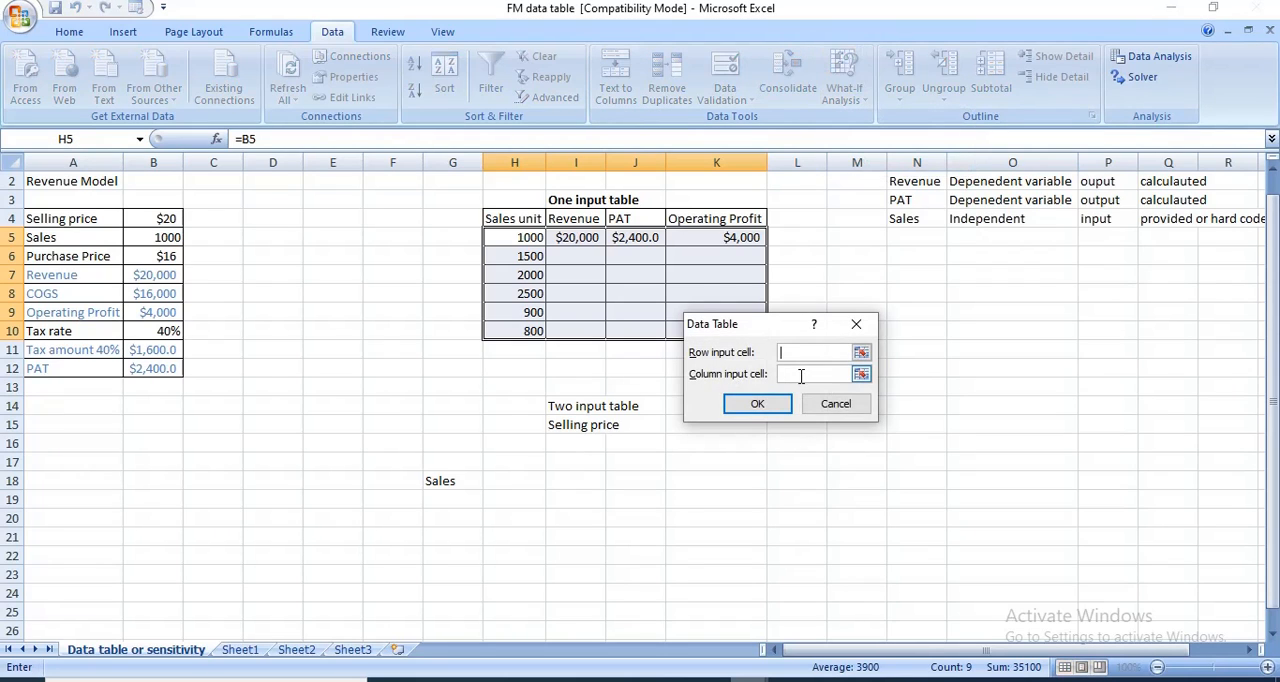
pyautogui.click(150, 241)
pyautogui.click(757, 404)
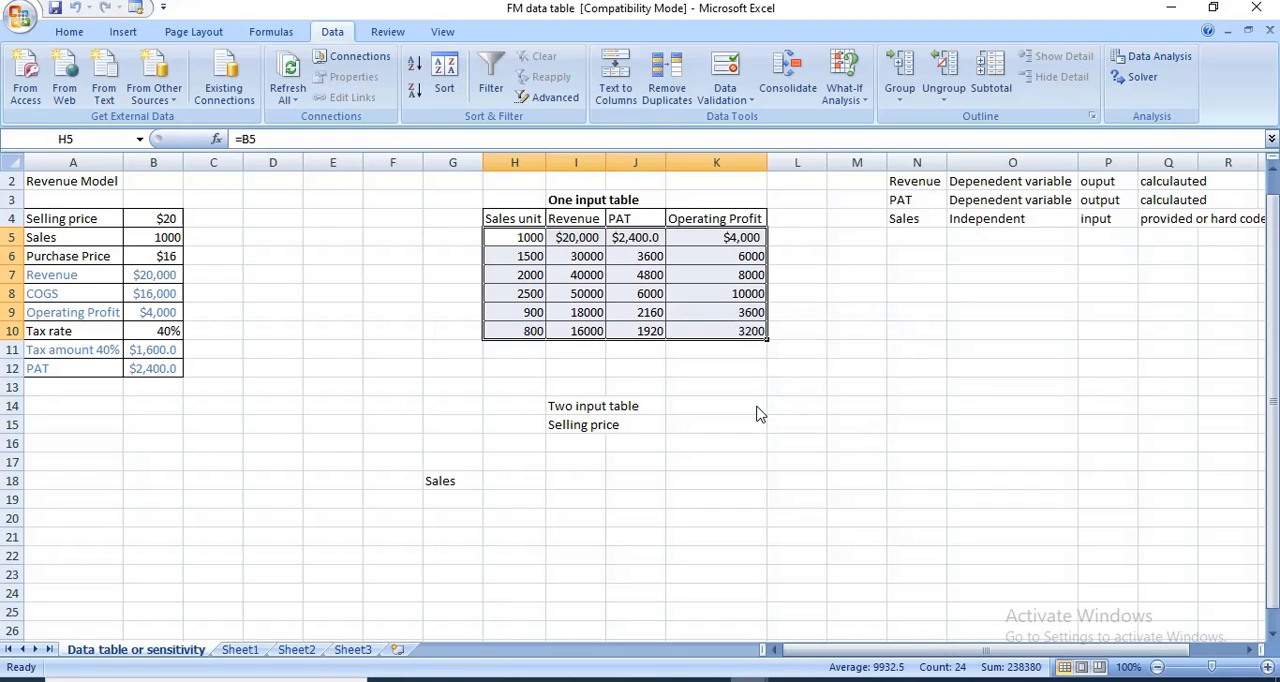
# - Check the data table's calculated revenue, PAT and operating profit for 1500 sales units in row 6
pyautogui.click(574, 269)
pyautogui.click(513, 255)
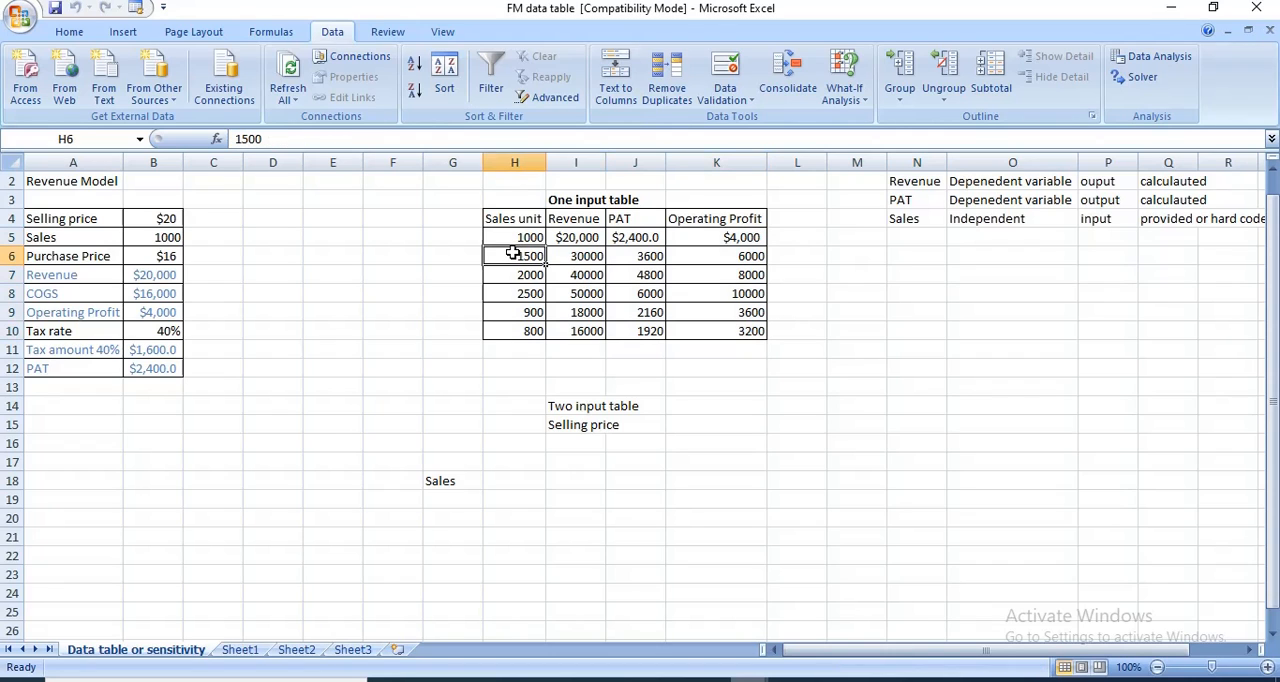
pyautogui.click(581, 260)
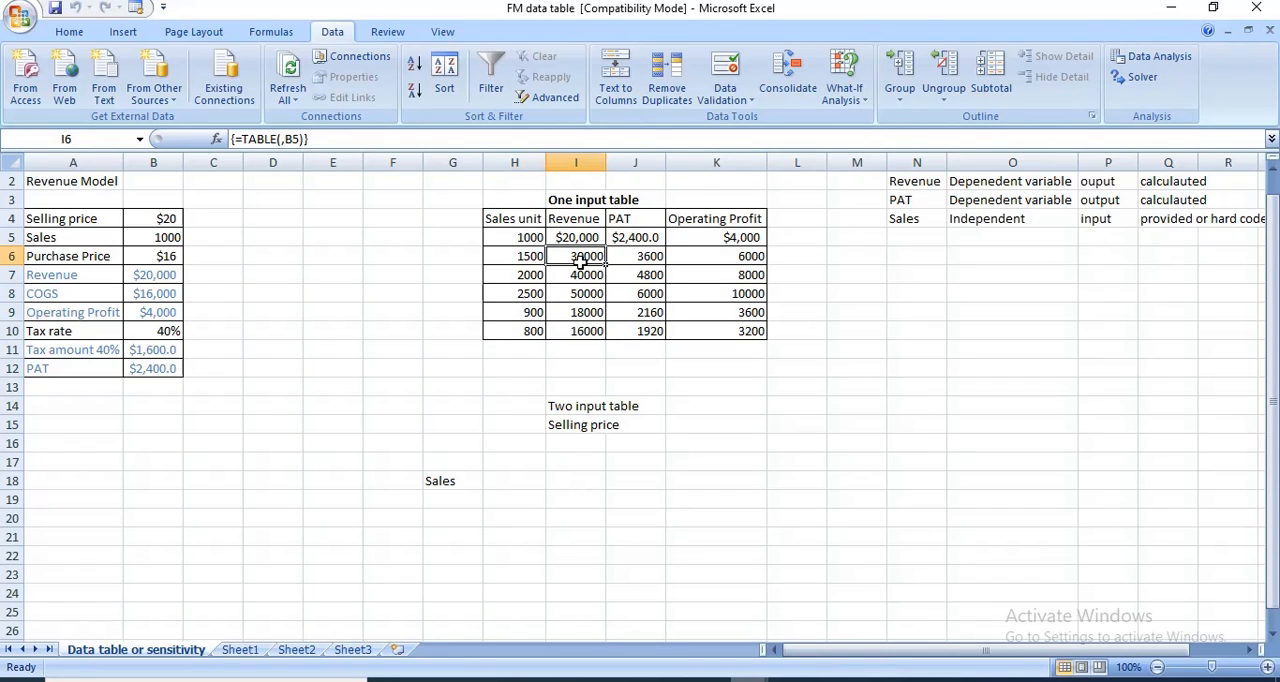
pyautogui.click(646, 260)
pyautogui.click(720, 262)
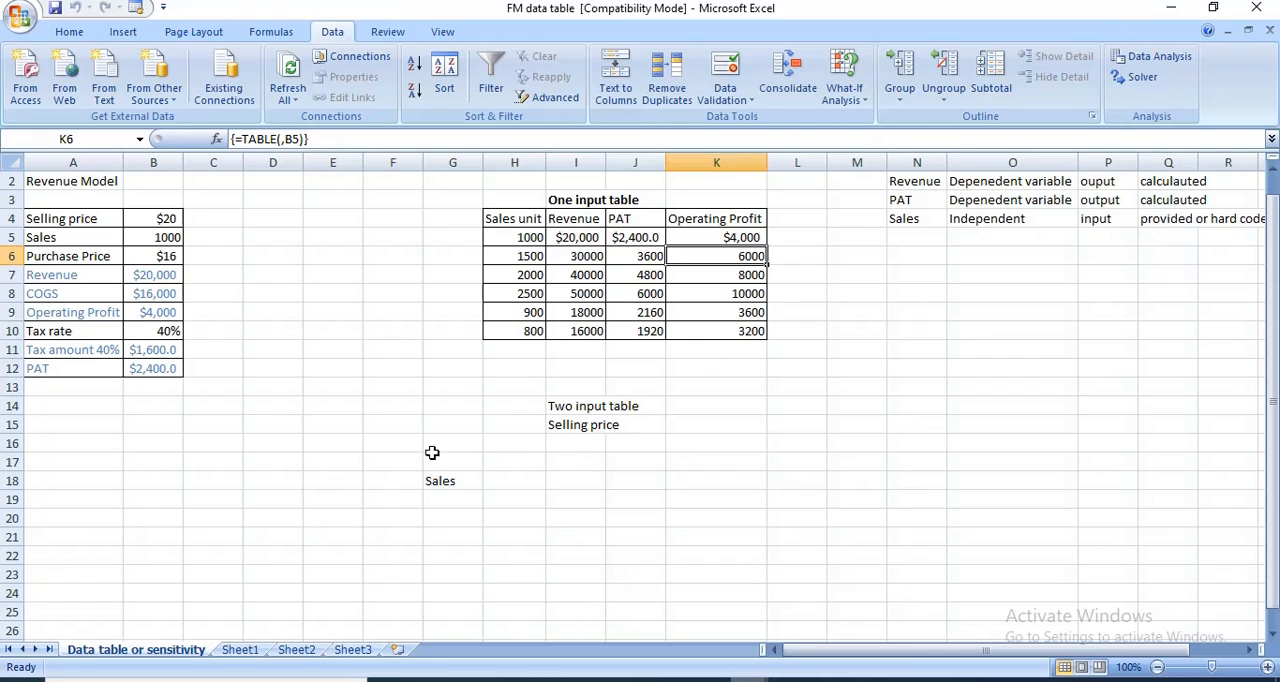
pyautogui.click(750, 404)
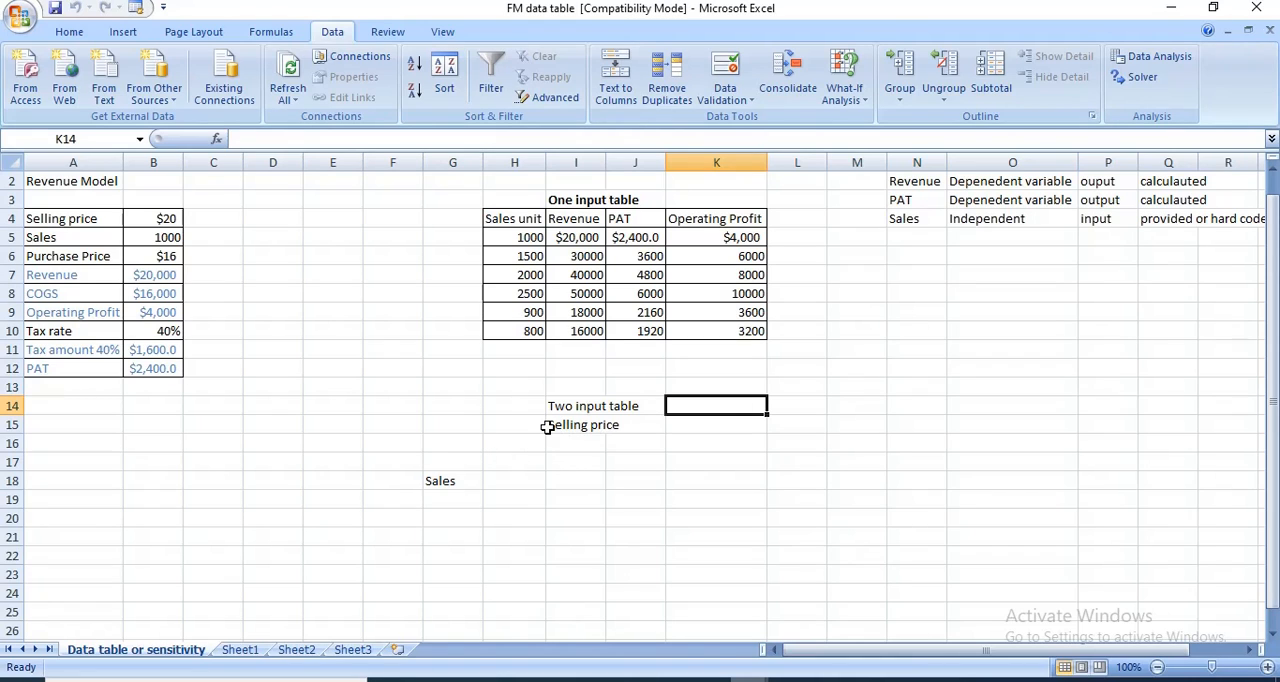
pyautogui.click(491, 444)
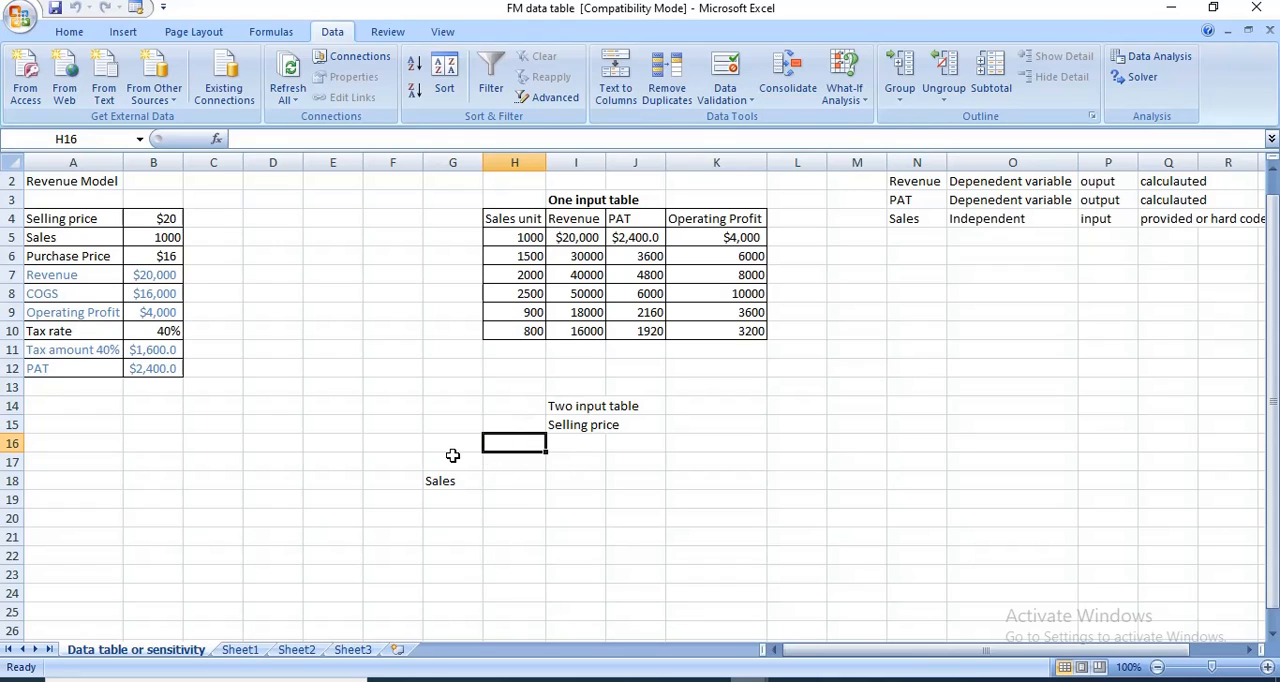
# - Make the Sales unit heading in H4 bold
pyautogui.click(513, 216)
pyautogui.hotkey('ctrl', 'b')
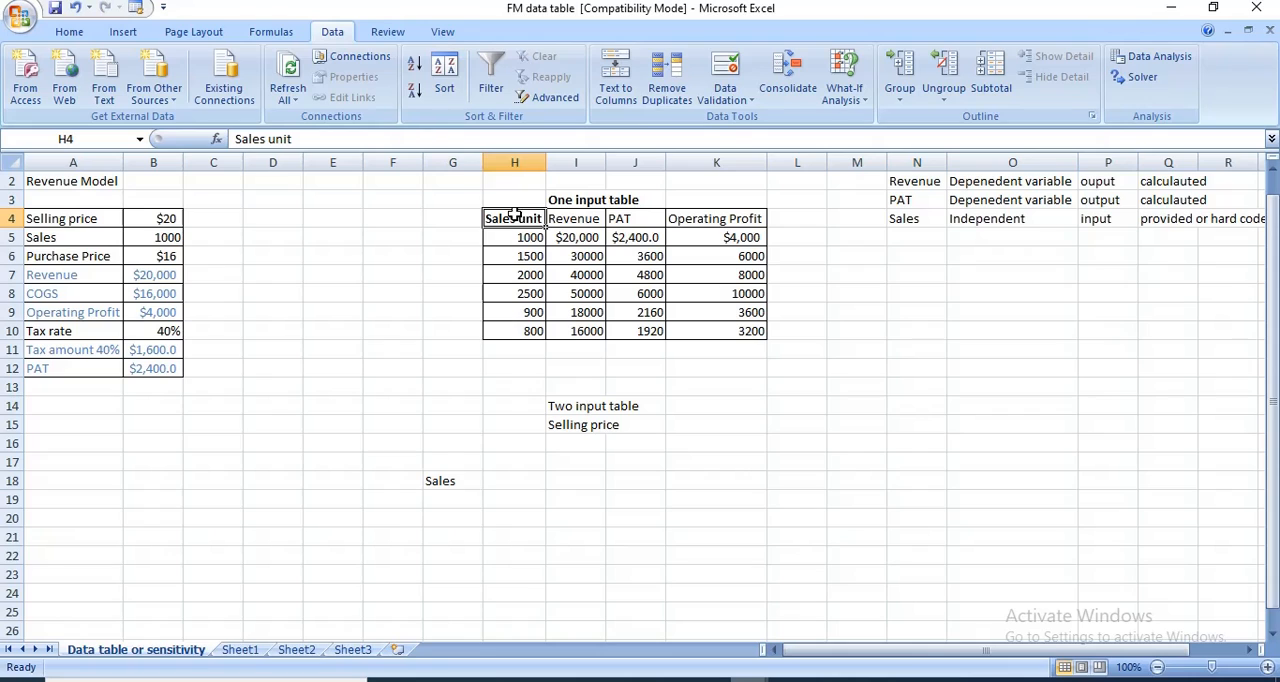
# - Copy the sales unit values in H6:H10 to H17:H21 beside the Sales label of the two-input table
pyautogui.click(448, 488)
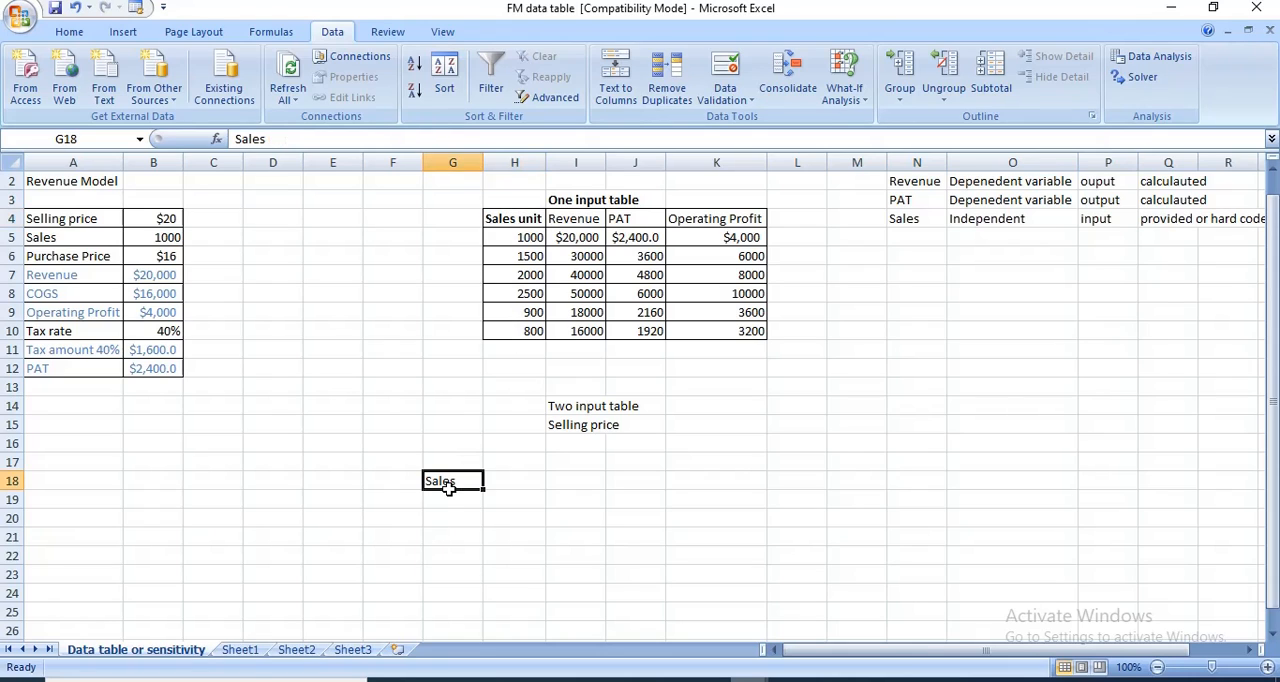
pyautogui.click(620, 425)
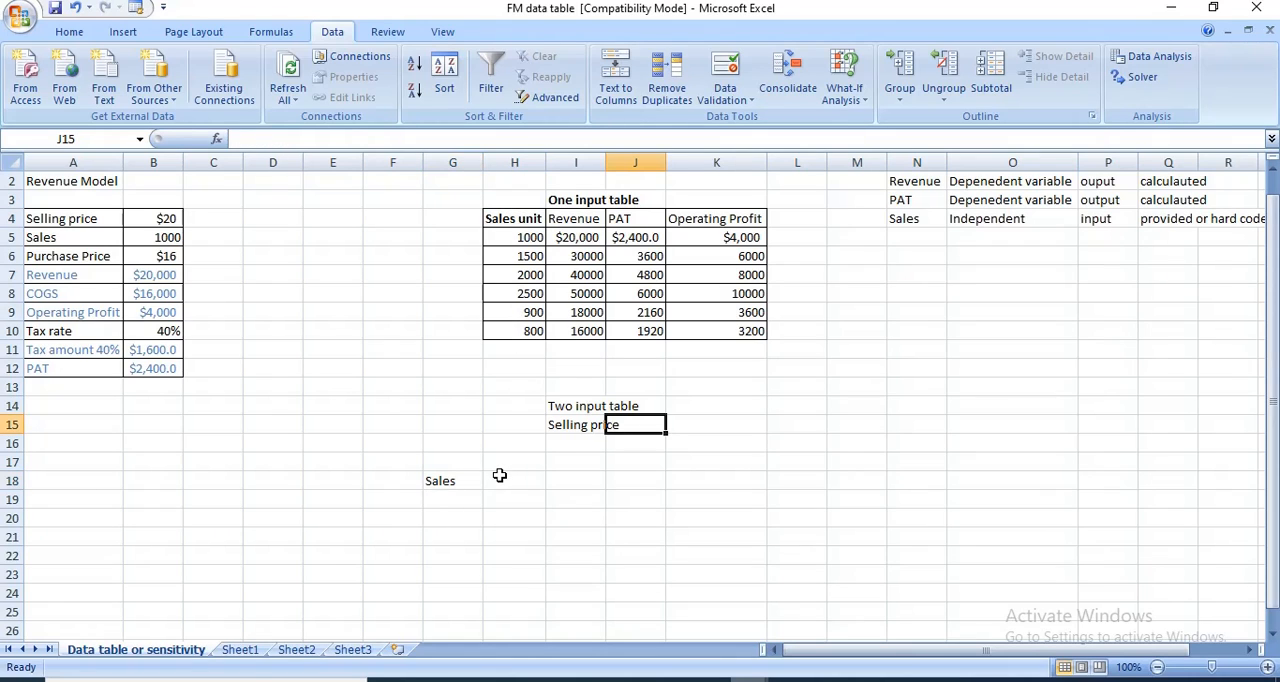
pyautogui.moveTo(527, 256); pyautogui.dragTo(516, 324)
pyautogui.hotkey('ctrl', 'c')
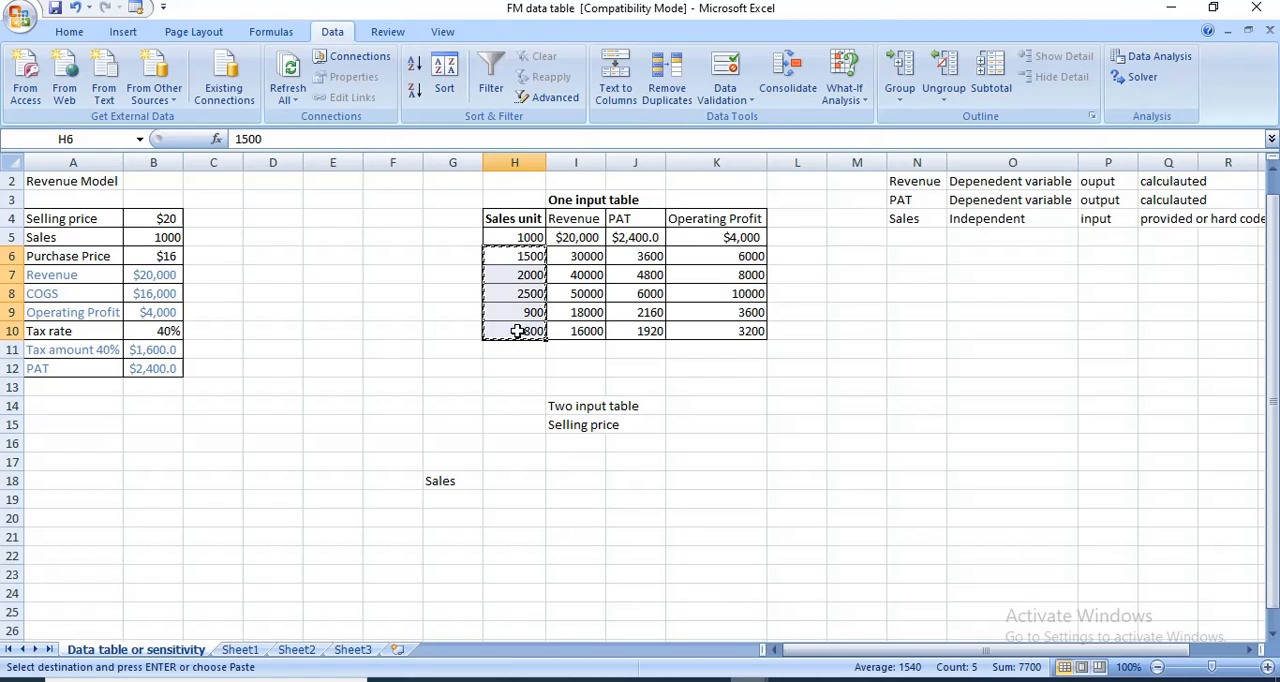
pyautogui.click(535, 476)
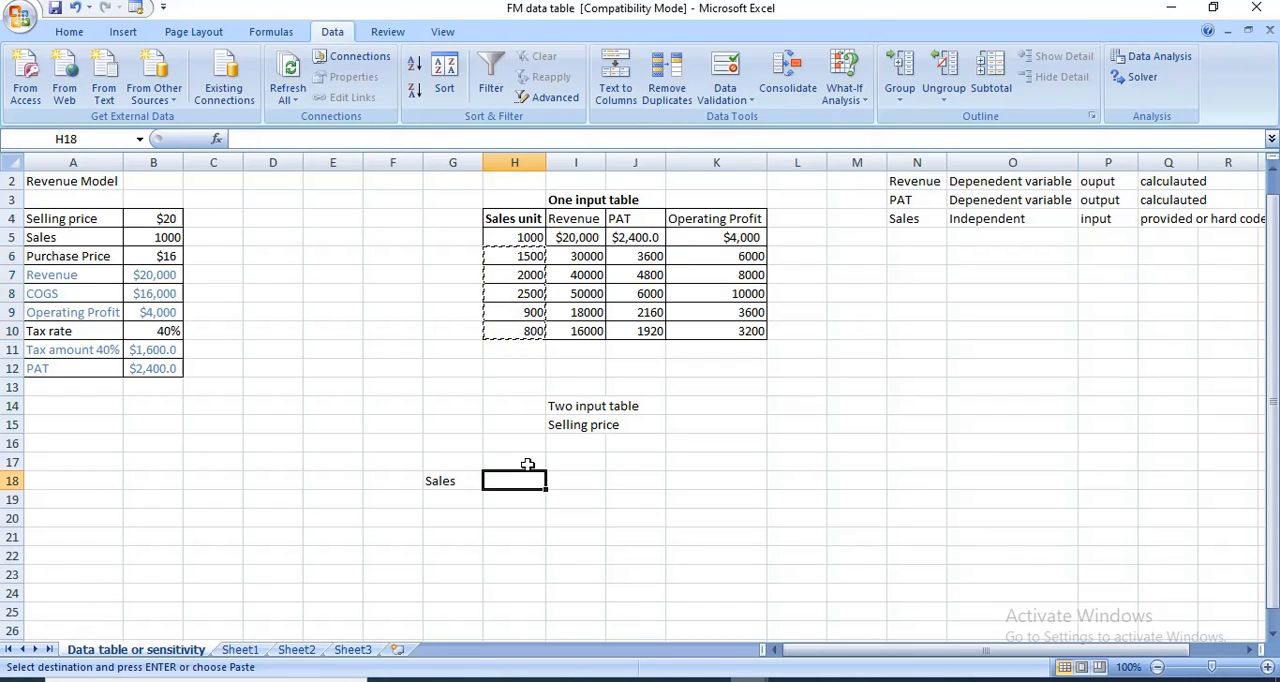
pyautogui.click(527, 463)
pyautogui.hotkey('ctrl', 'v')
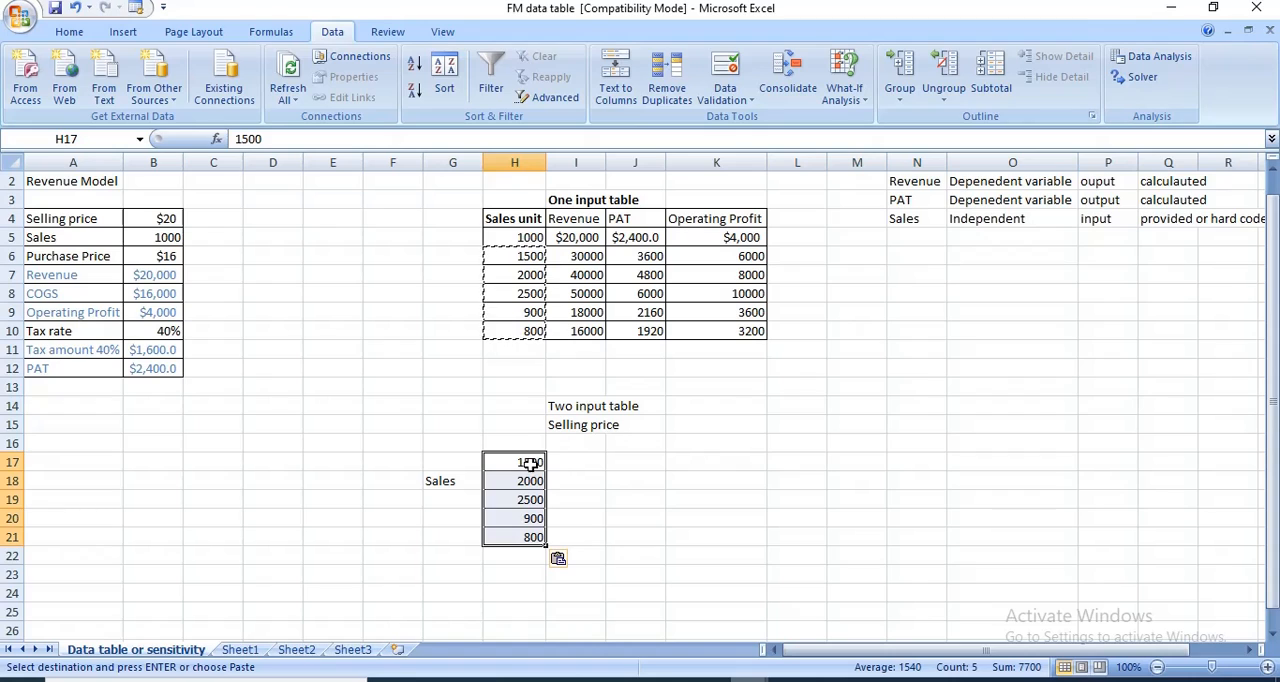
# - Enter 21 in I16 as the first selling price of the two-input table
pyautogui.click(585, 451)
pyautogui.write('=21')
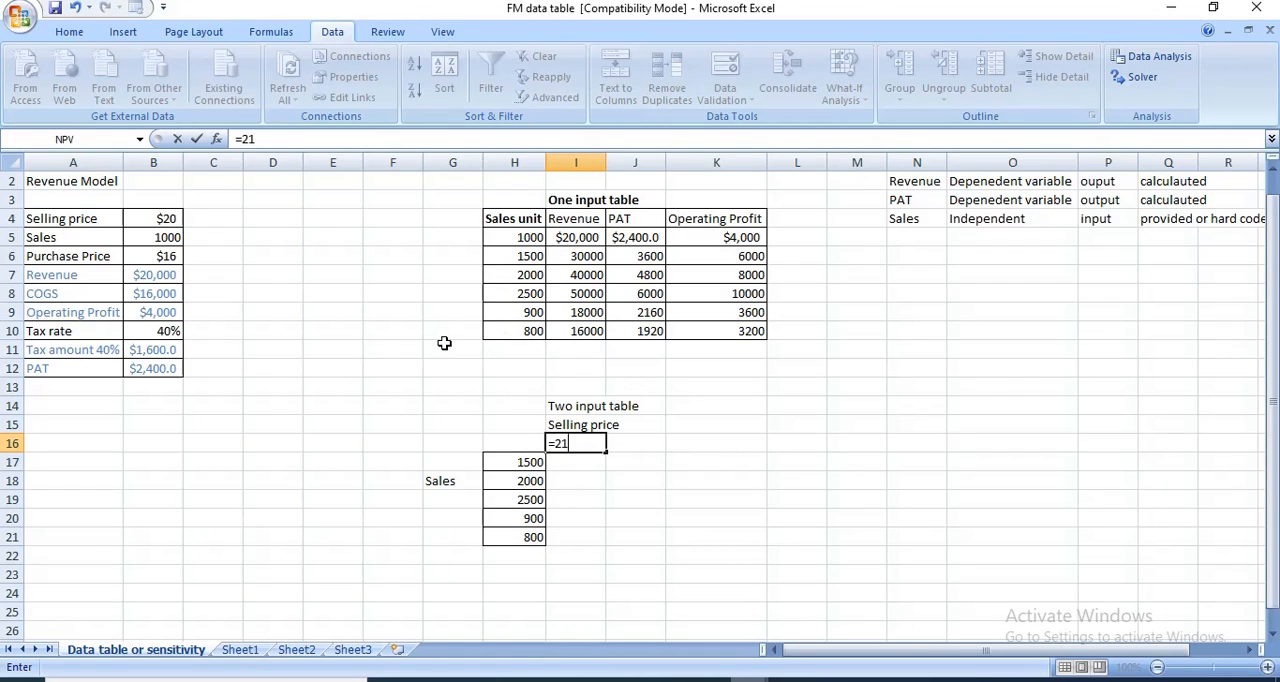
pyautogui.press('Tab')
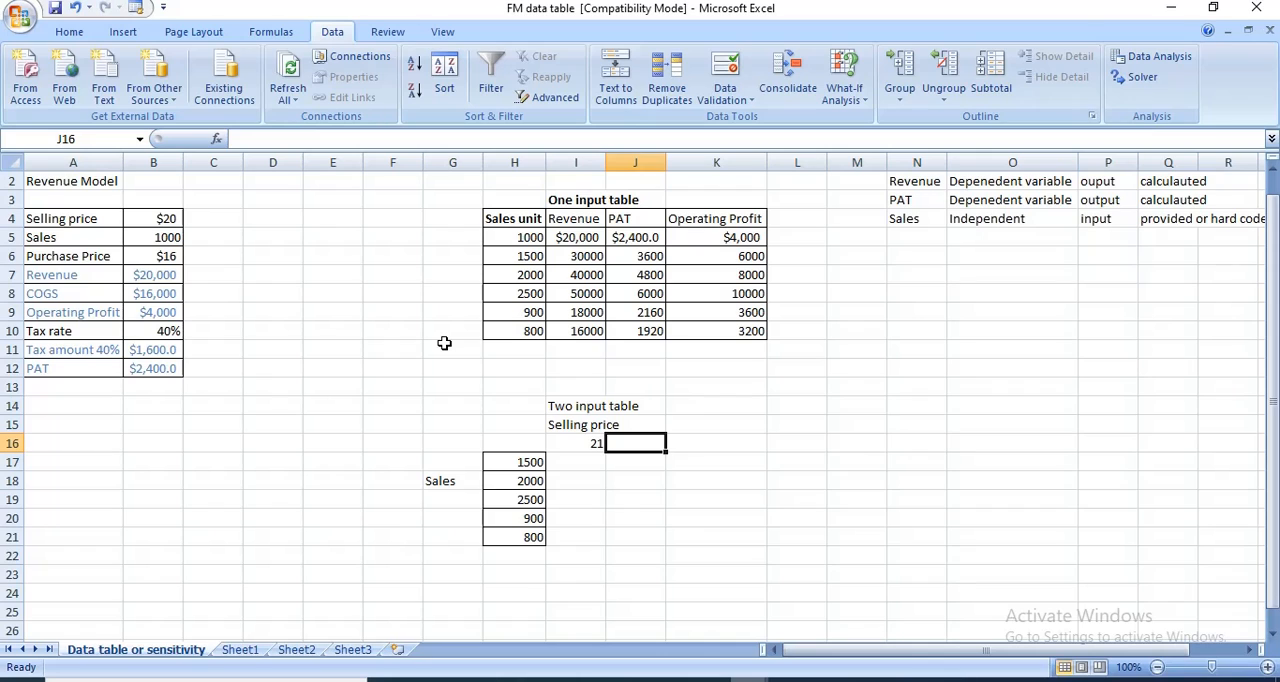
# - Set the first selling price in I16 to 19 and enter 18 in J16
pyautogui.press('Left')
pyautogui.write('=')
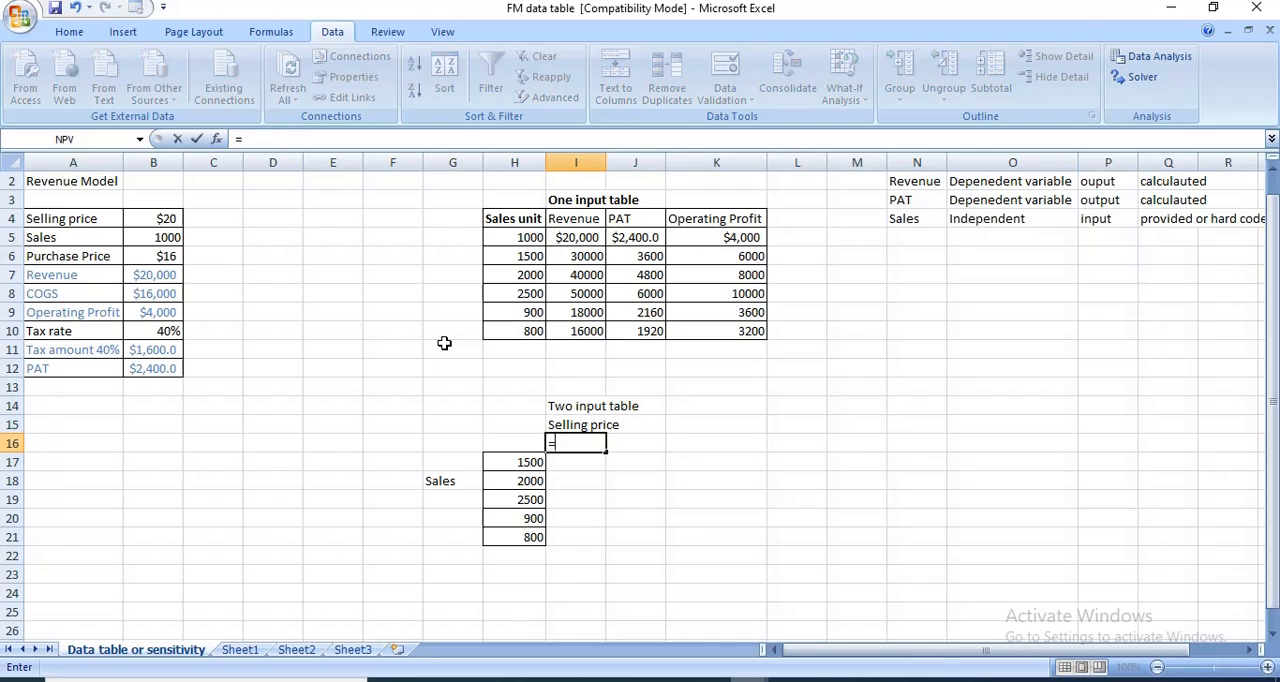
pyautogui.write('19')
pyautogui.press('Tab')
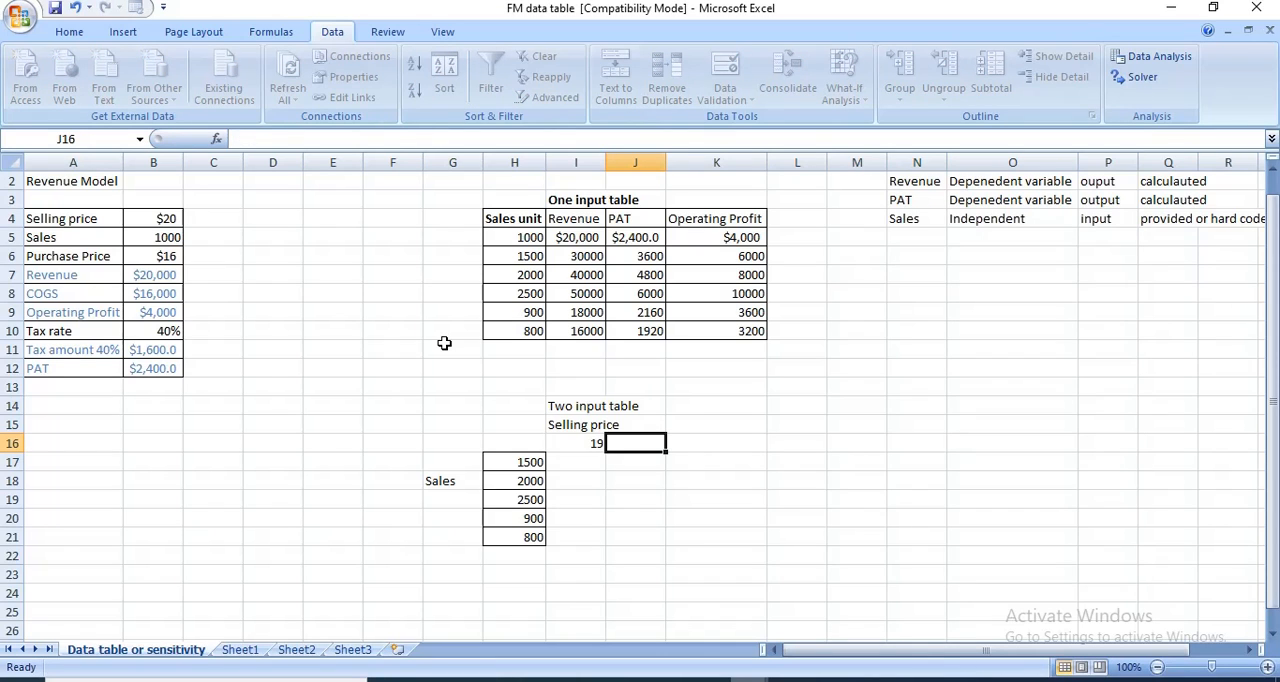
pyautogui.write('=18')
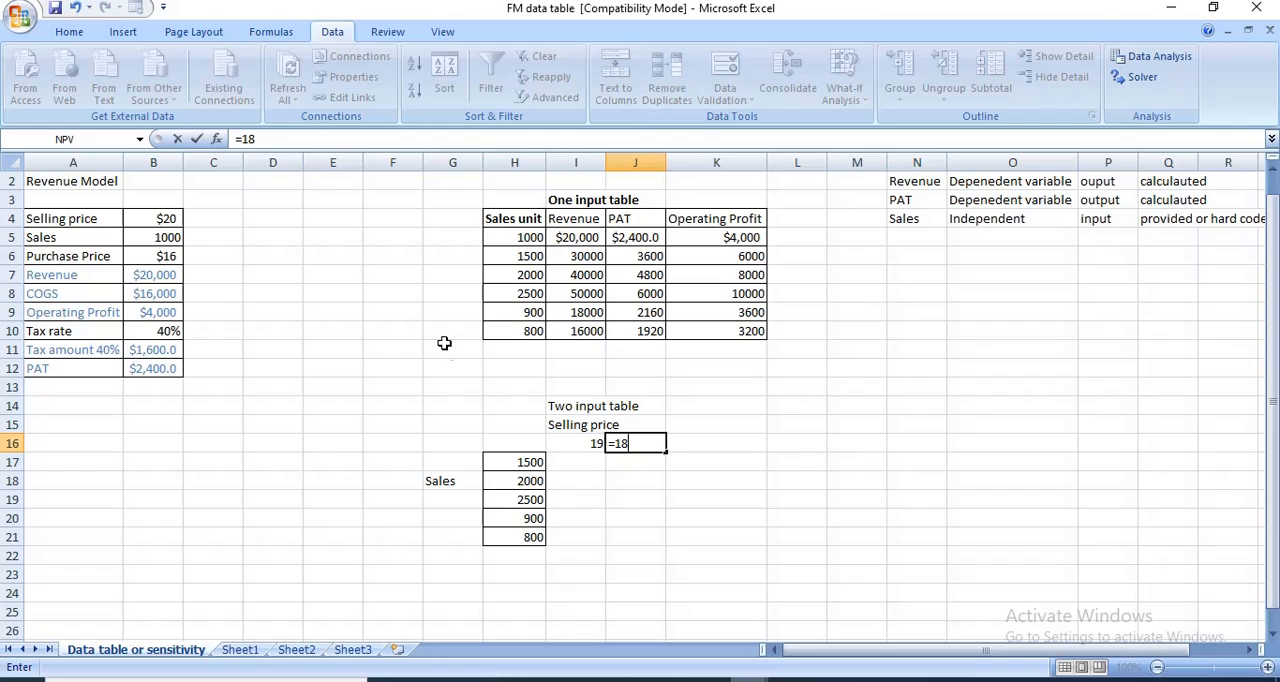
pyautogui.press('Tab')
# - Complete the selling price row with 17 in K16, 21 in L16 and 22 in M16
pyautogui.write('-')
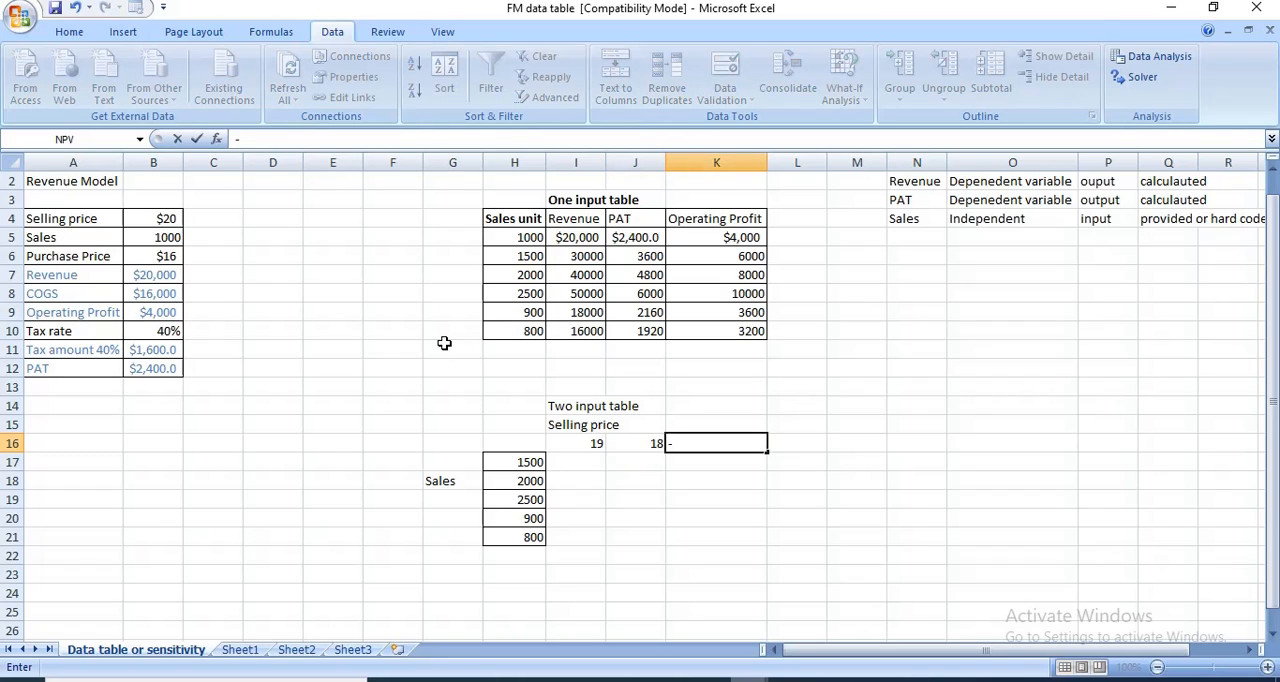
pyautogui.press('Escape')
pyautogui.write('=17')
pyautogui.press('Tab')
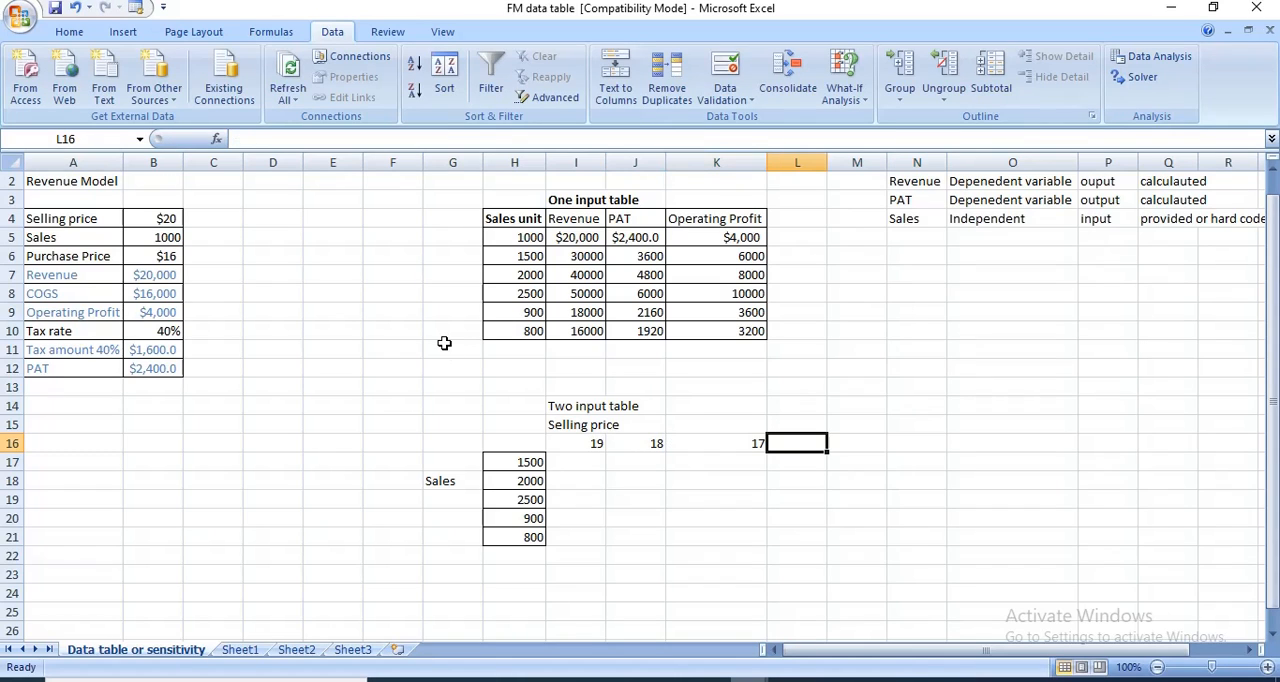
pyautogui.write('=21')
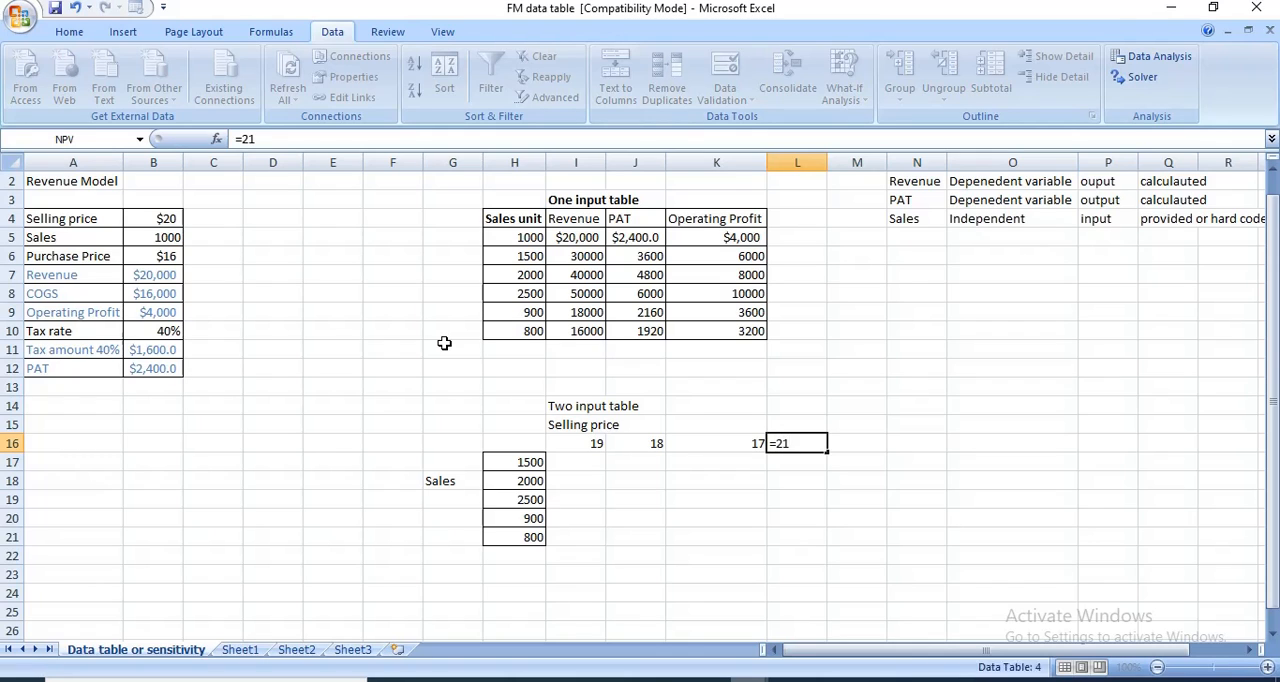
pyautogui.press('Tab')
pyautogui.write('22')
pyautogui.press('Return')
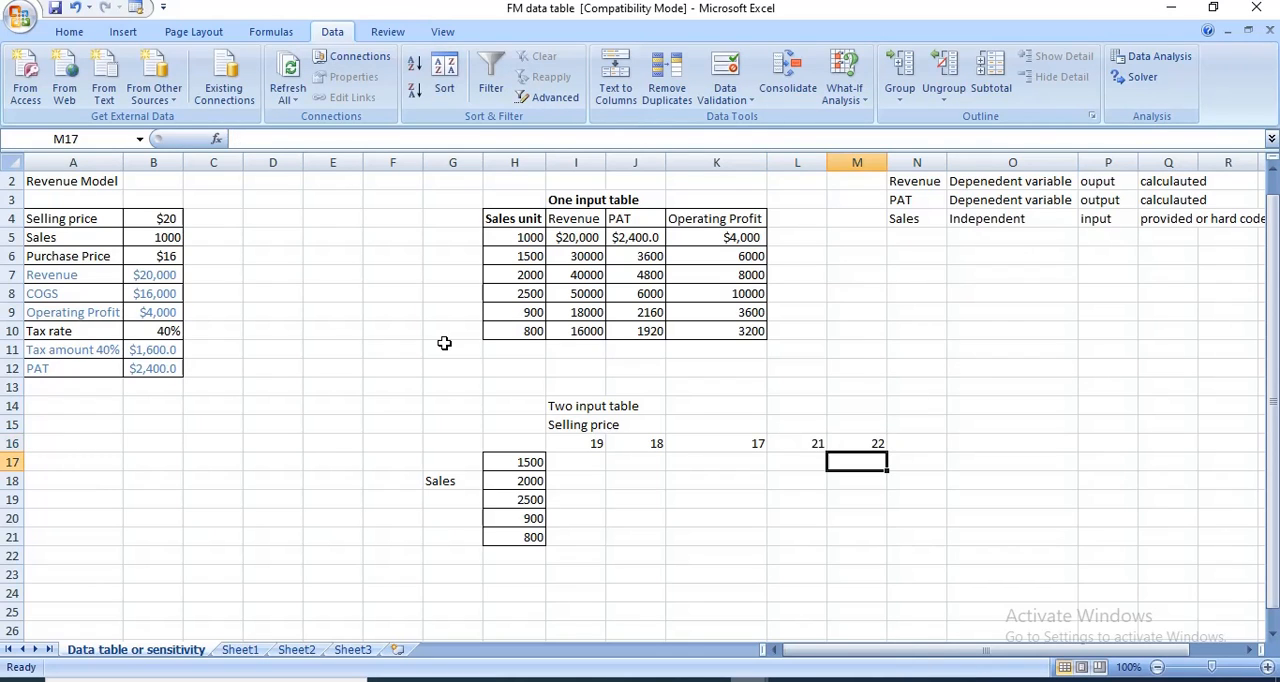
# - Link the two-input table's corner cell H16 to the model's revenue with =B7
pyautogui.click(525, 447)
pyautogui.write('=')
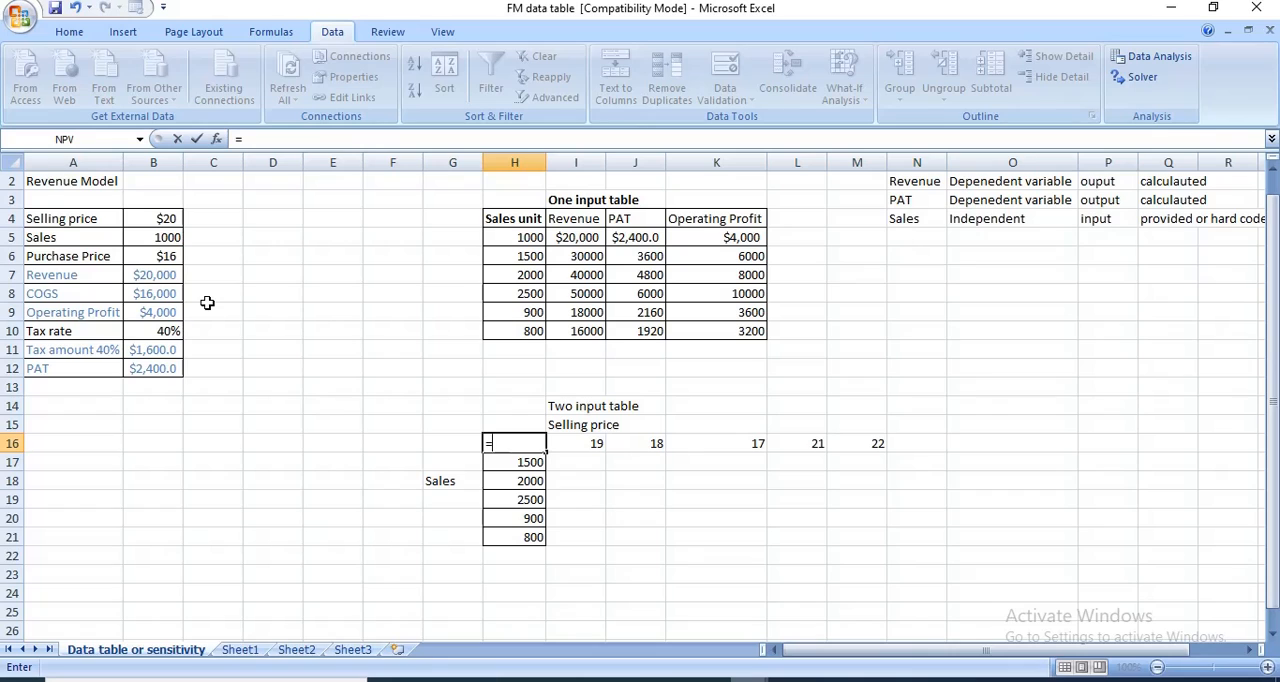
pyautogui.click(143, 275)
pyautogui.press('Return')
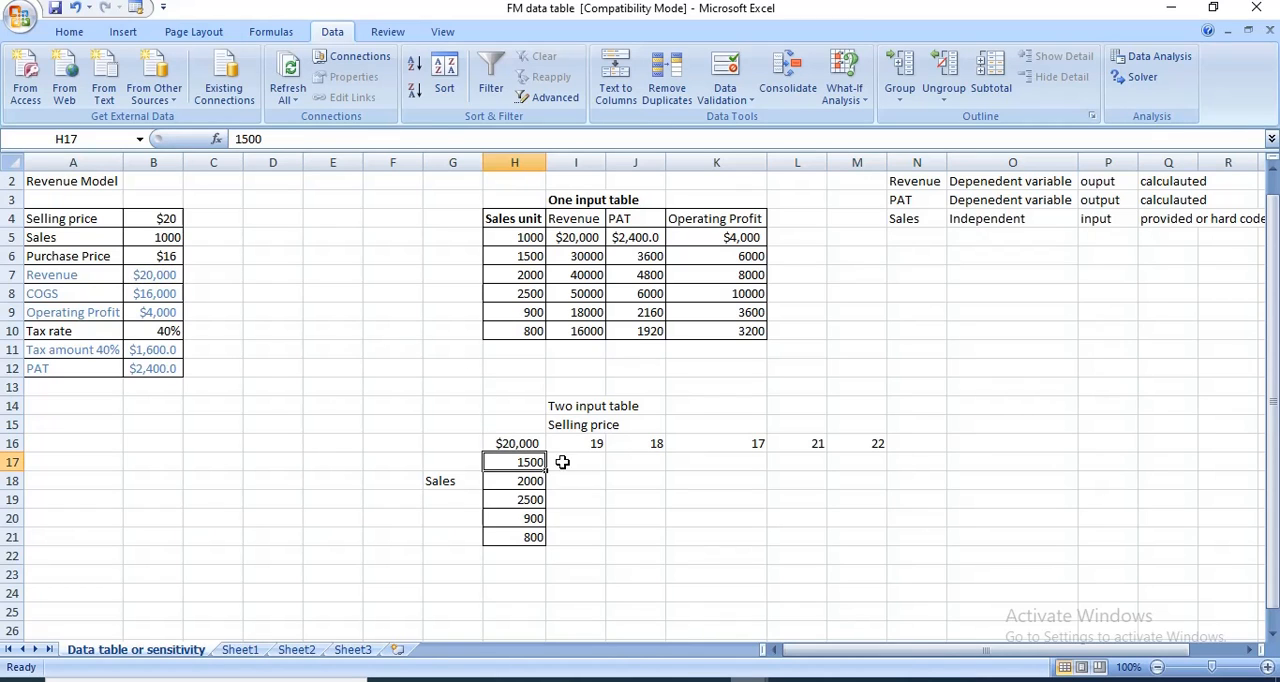
# - Create a two-input data table over H16:M21 with B4 as the row input cell and B5 as the column input cell
pyautogui.moveTo(533, 445); pyautogui.dragTo(853, 546)
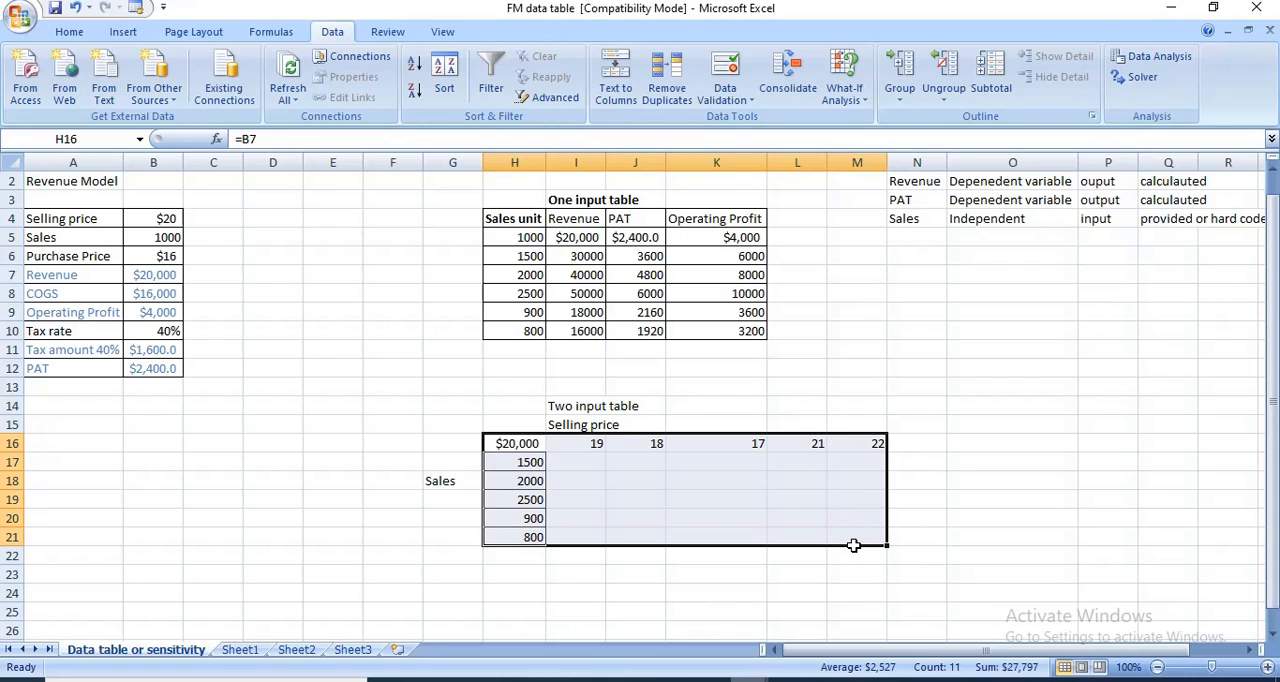
pyautogui.click(845, 85)
pyautogui.click(876, 163)
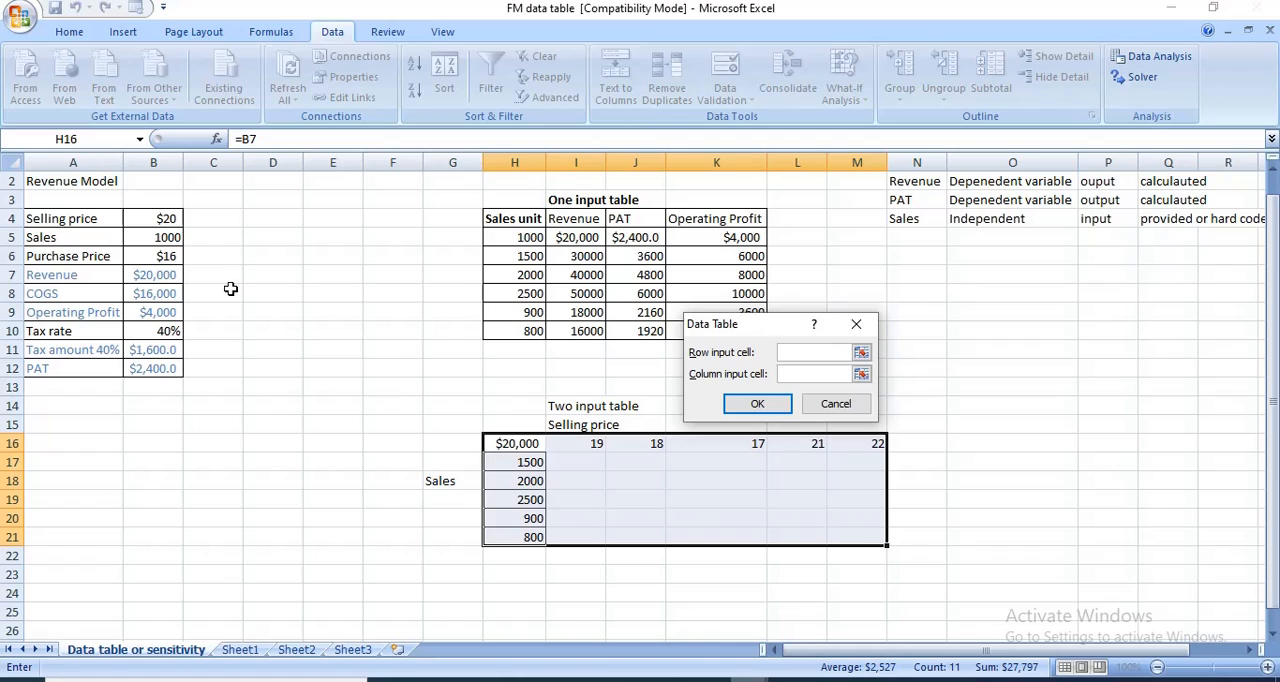
pyautogui.click(149, 221)
pyautogui.click(794, 374)
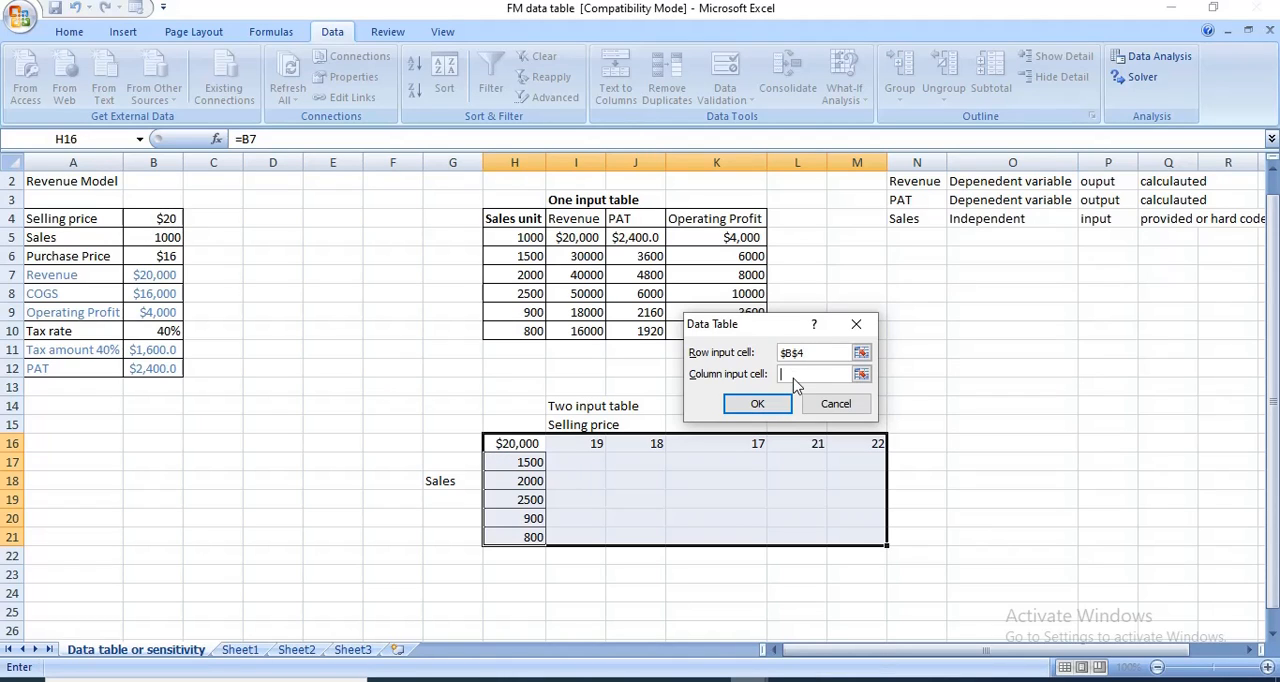
pyautogui.click(147, 244)
pyautogui.click(756, 404)
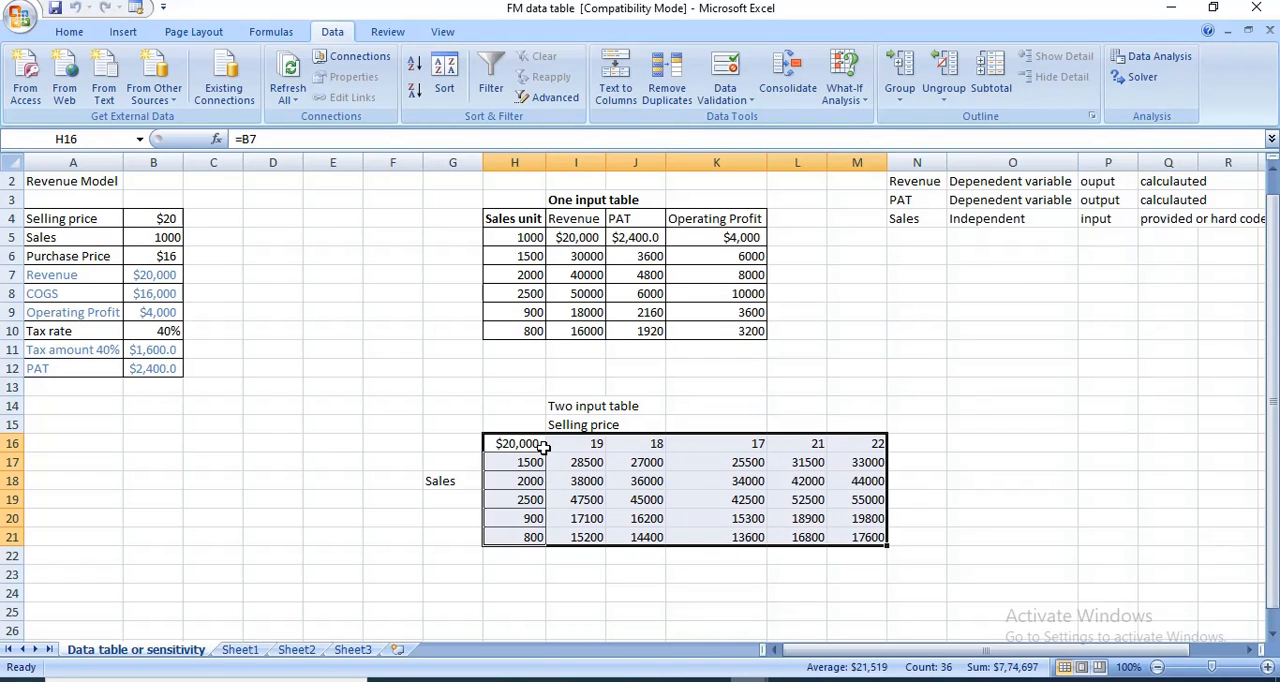
# - Apply all borders to the two-input table range H16:M21
pyautogui.moveTo(520, 444); pyautogui.dragTo(843, 543)
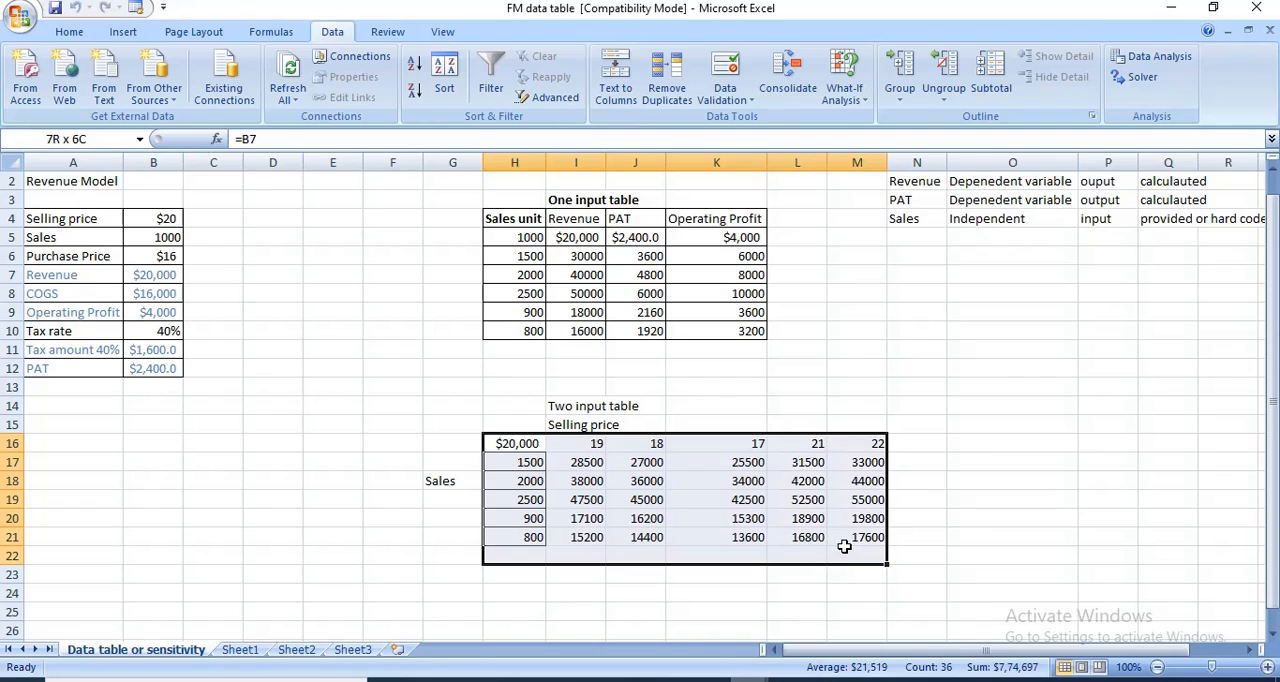
pyautogui.click(848, 551)
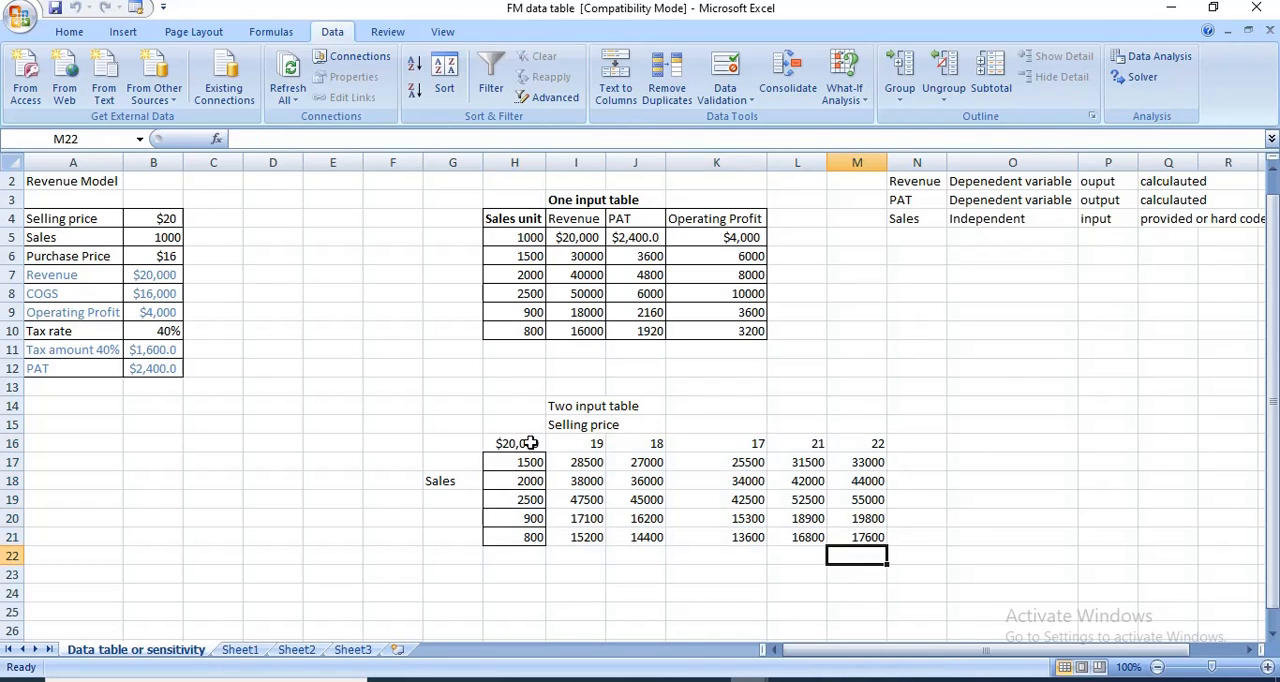
pyautogui.moveTo(530, 445); pyautogui.dragTo(843, 538)
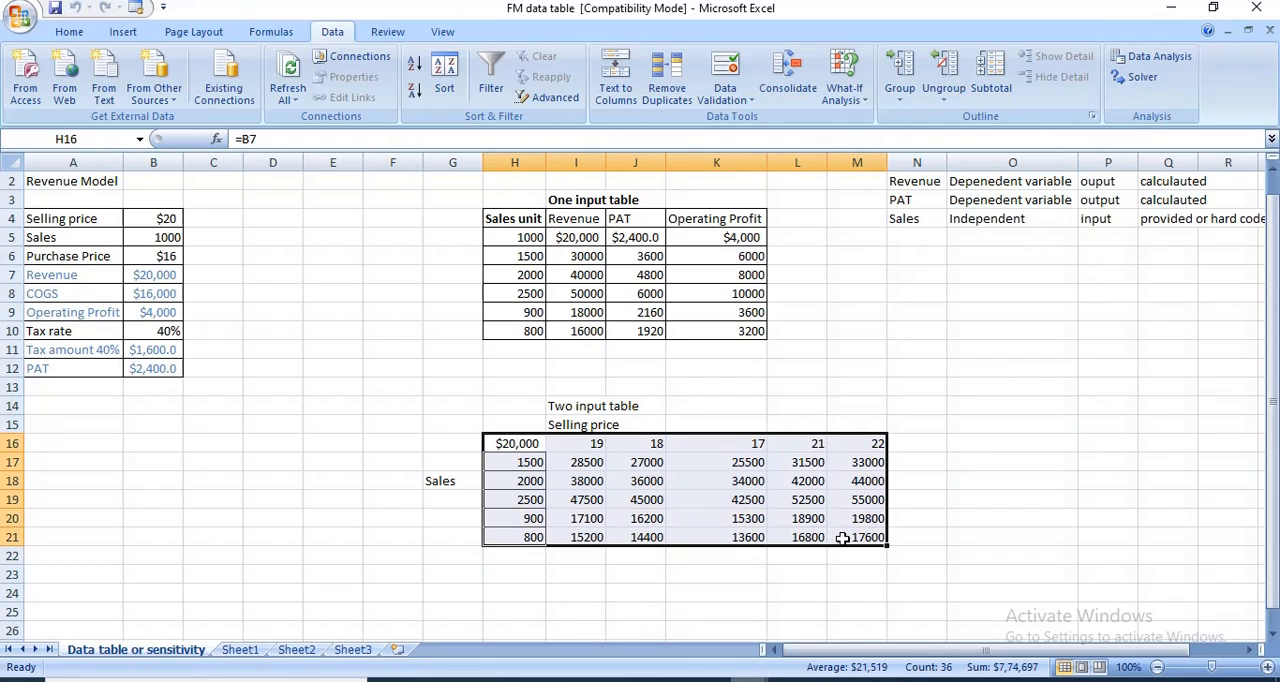
pyautogui.hotkey('ctrl', 'b')
pyautogui.click(76, 36)
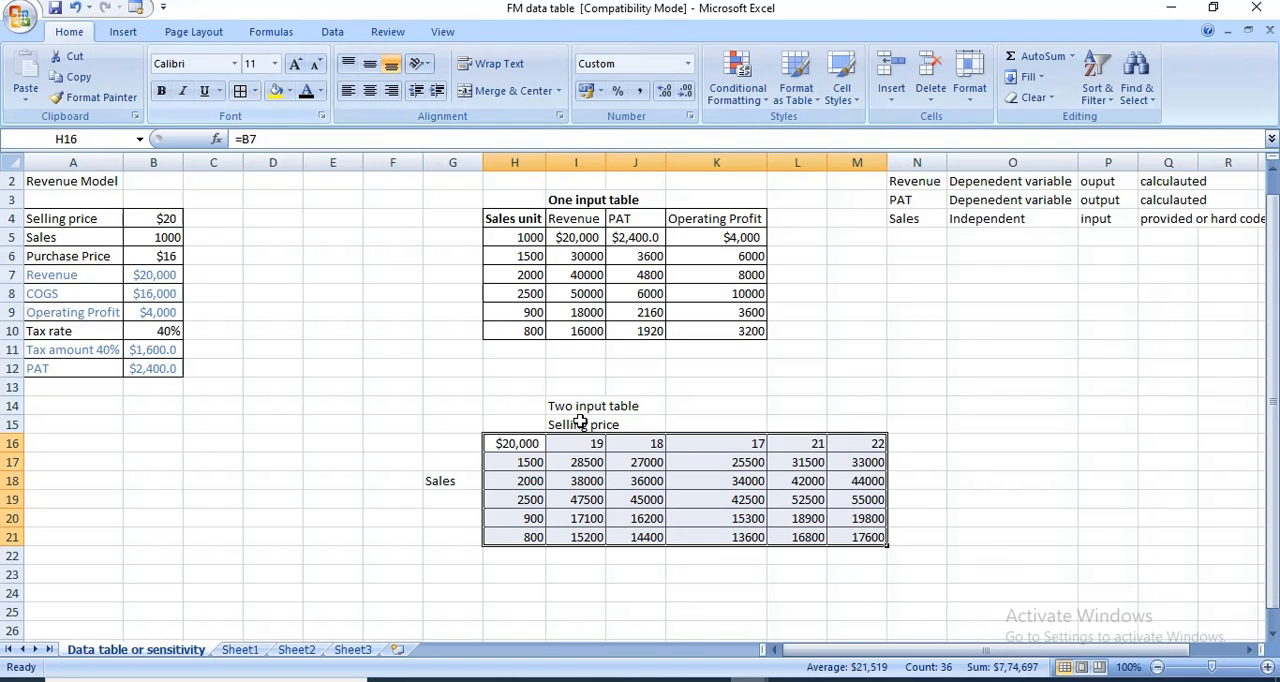
pyautogui.click(857, 424)
pyautogui.click(985, 481)
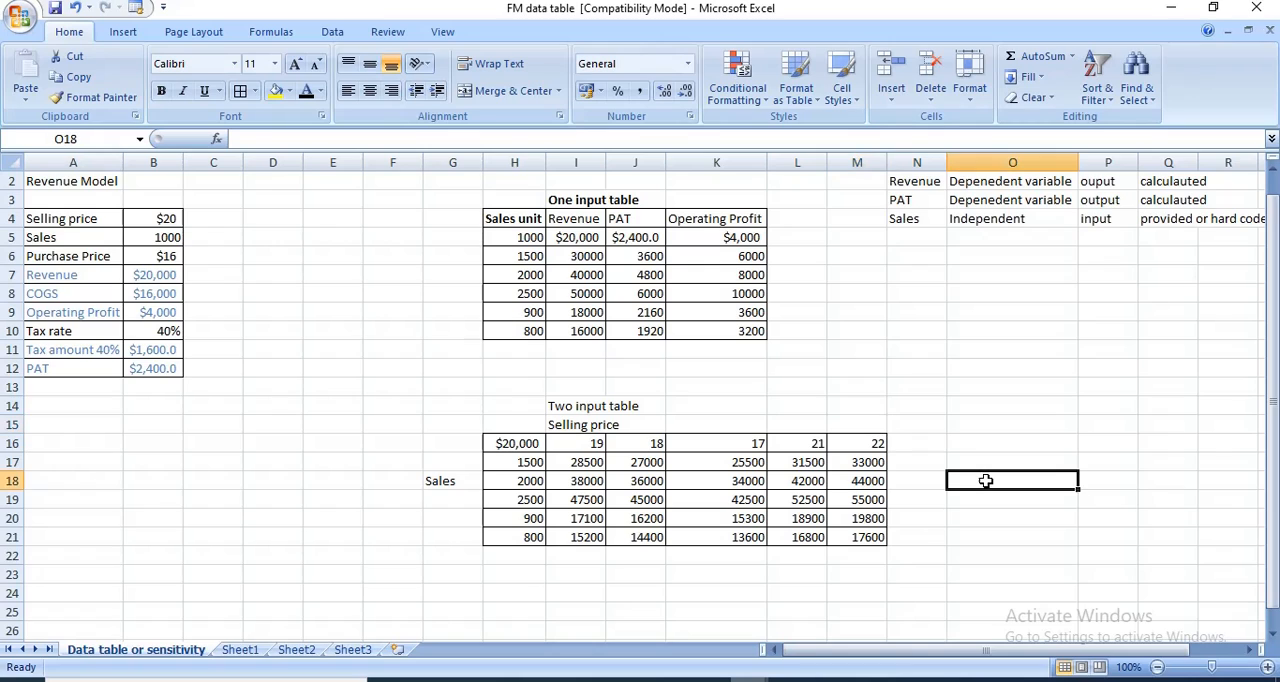
# - Make the "Two input table" heading in I14 bold
pyautogui.click(902, 370)
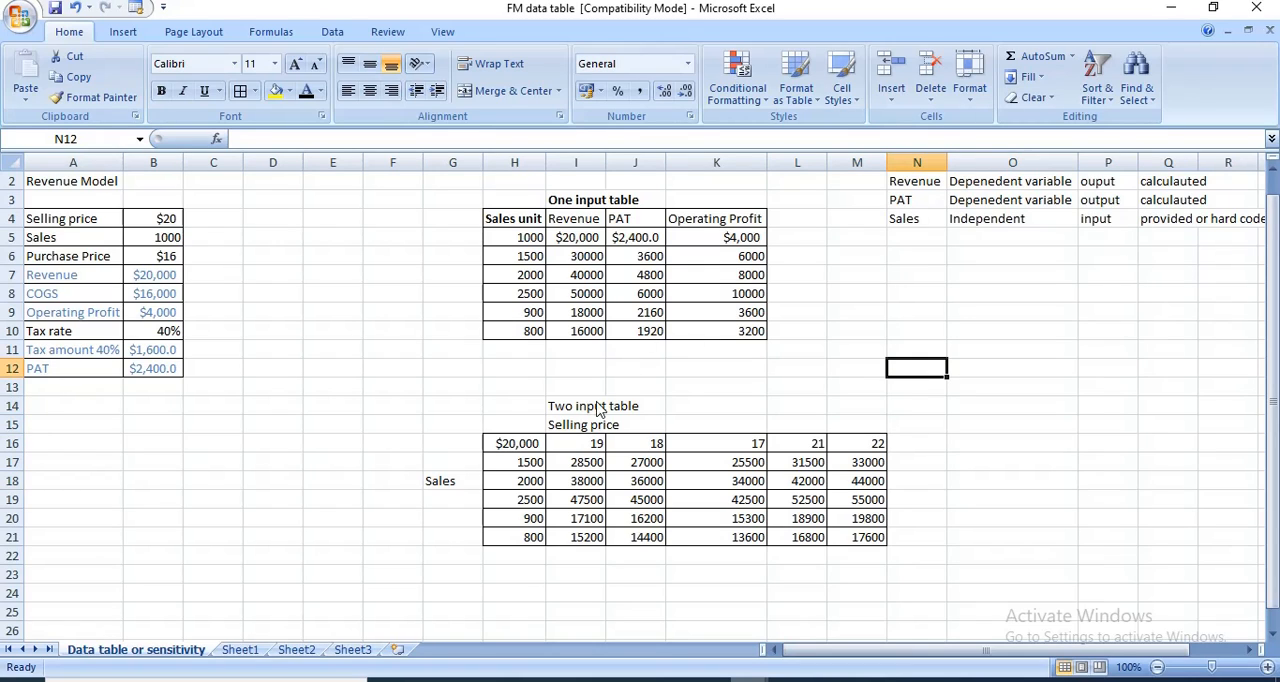
pyautogui.moveTo(570, 408); pyautogui.dragTo(630, 413)
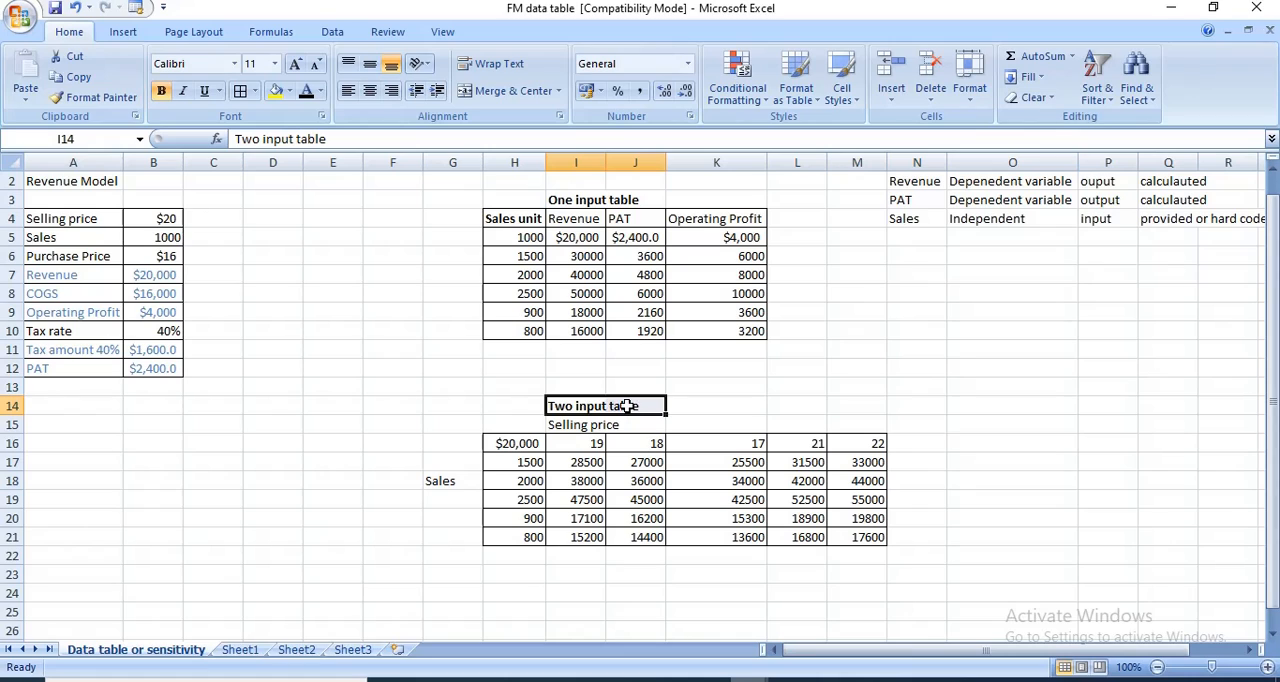
pyautogui.click(989, 357)
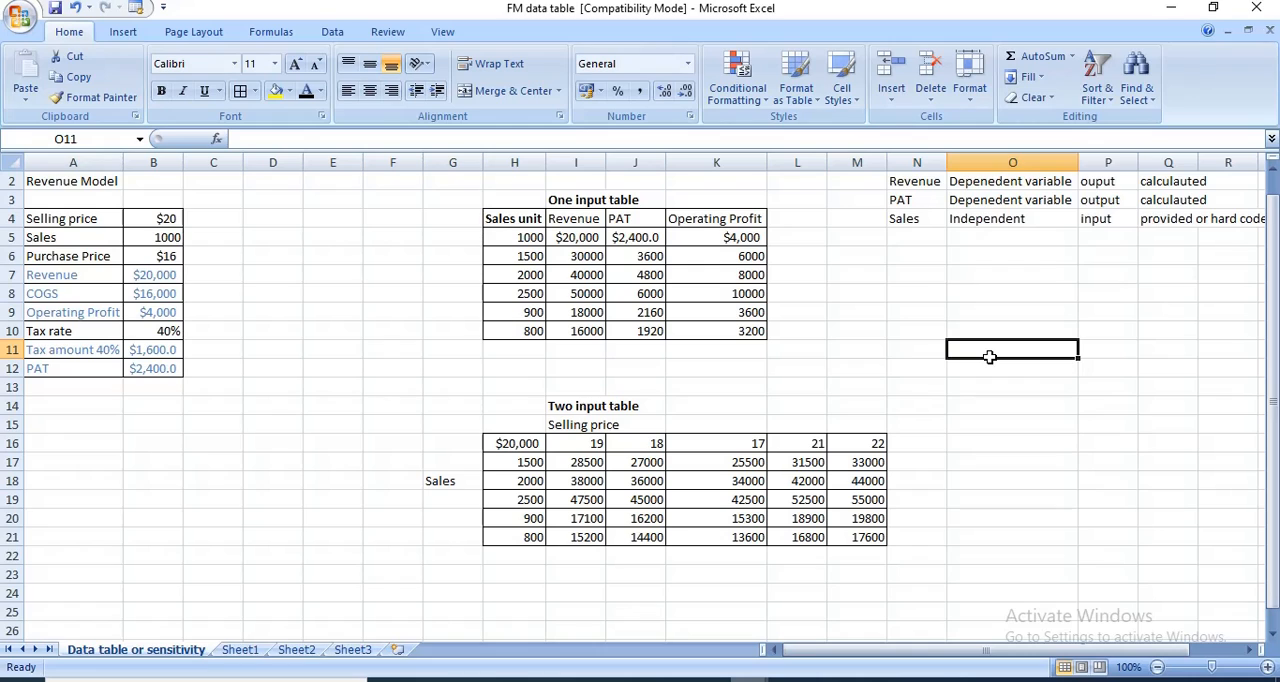
# - Save the workbook in its current format, continuing past the compatibility check
pyautogui.click(520, 280)
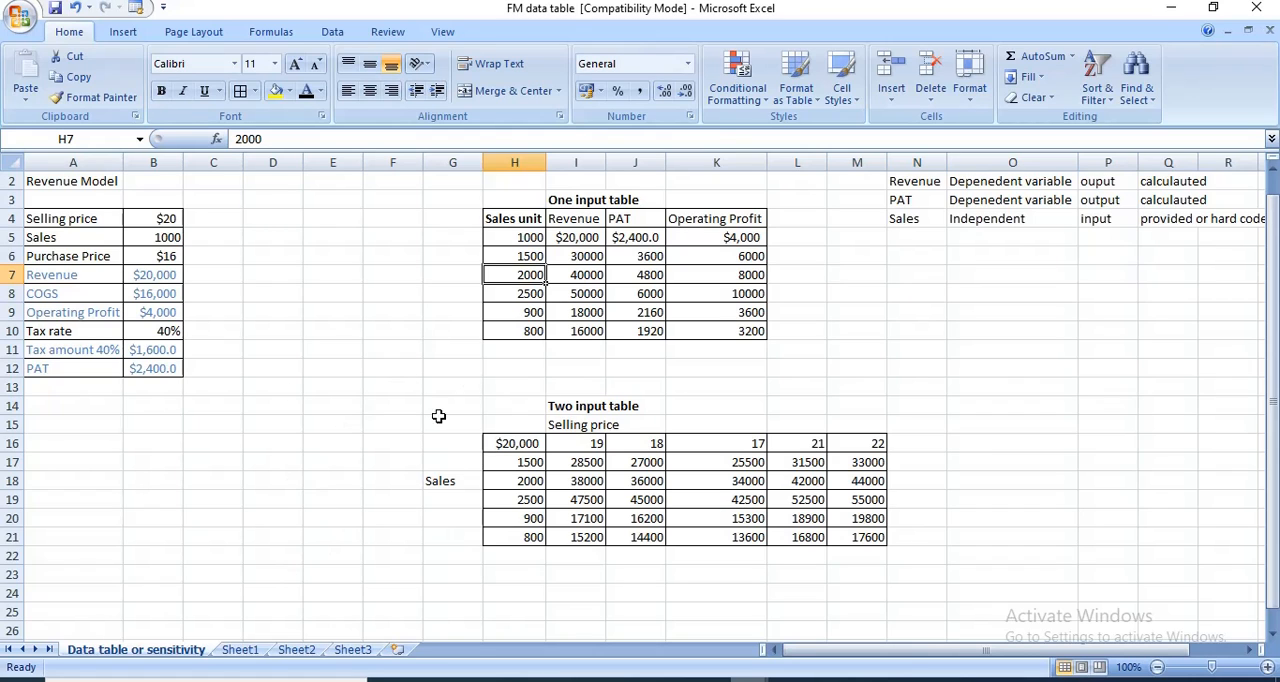
pyautogui.hotkey('ctrl', 's')
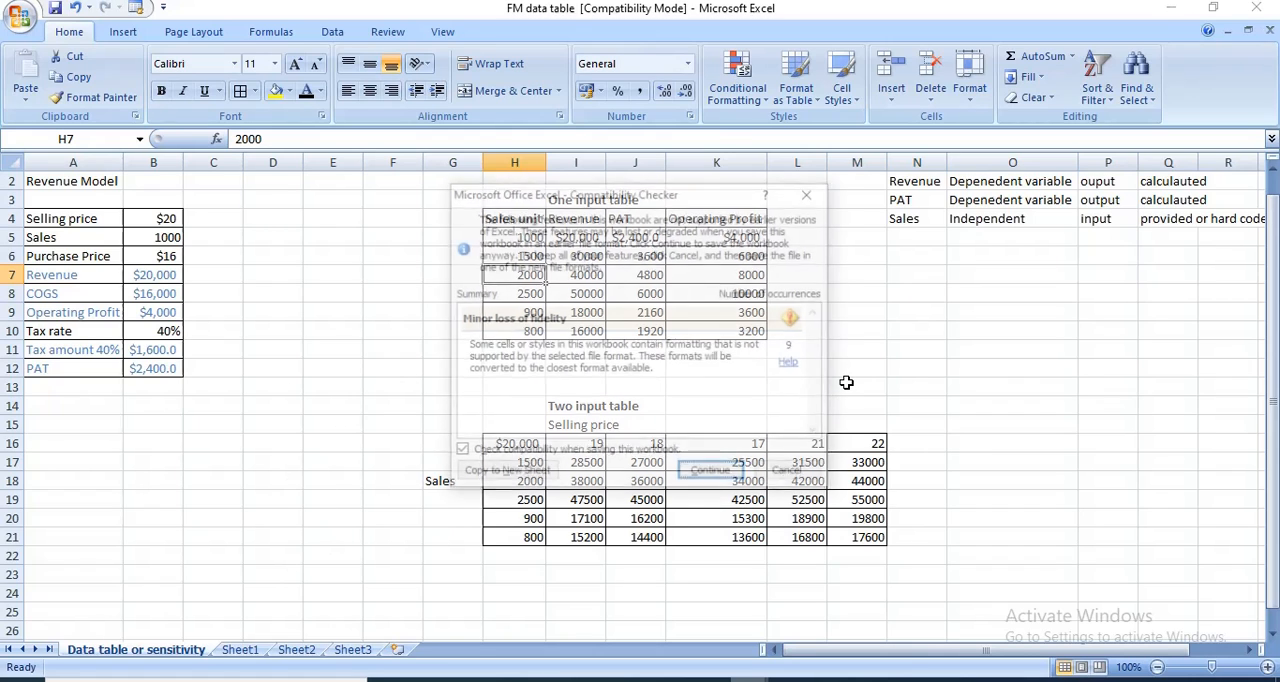
pyautogui.click(712, 474)
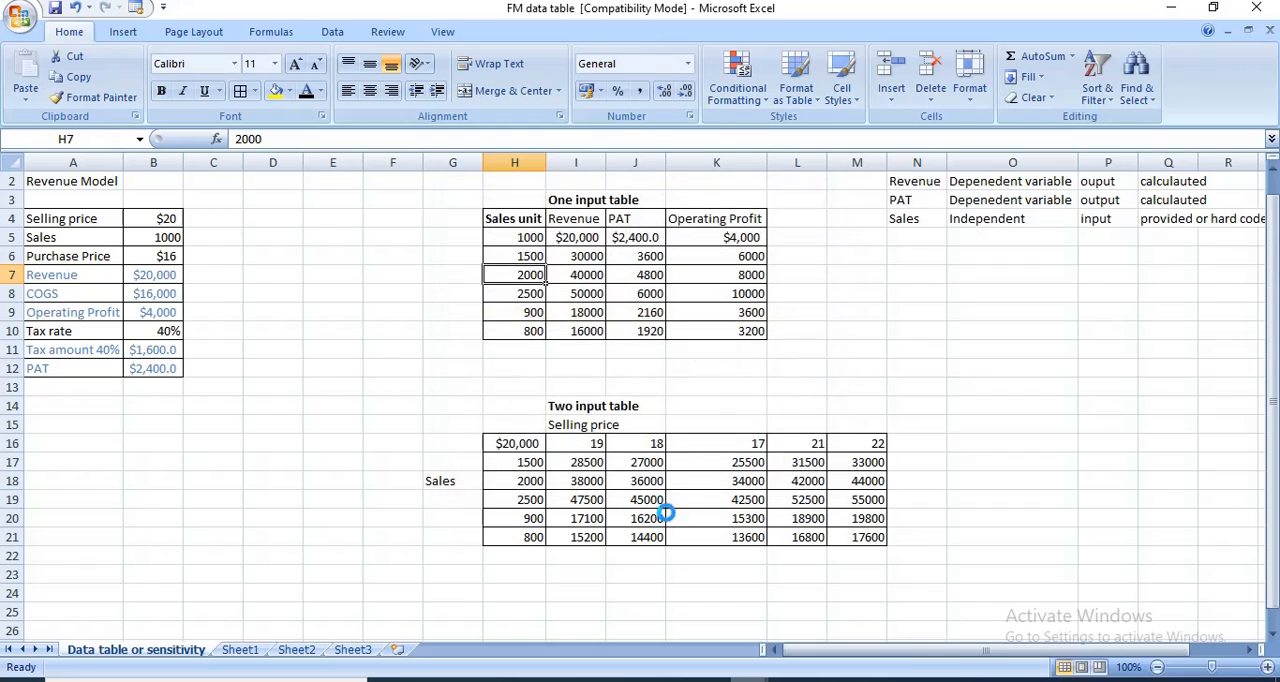